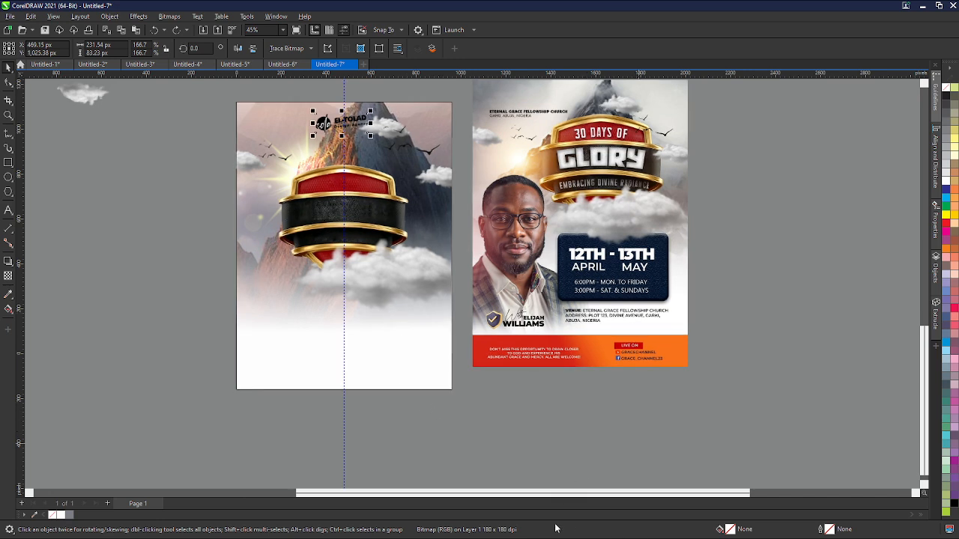
- Draw a rectangle about 958 × 111 px across the bottom edge of the left flyer page
click(440, 538)
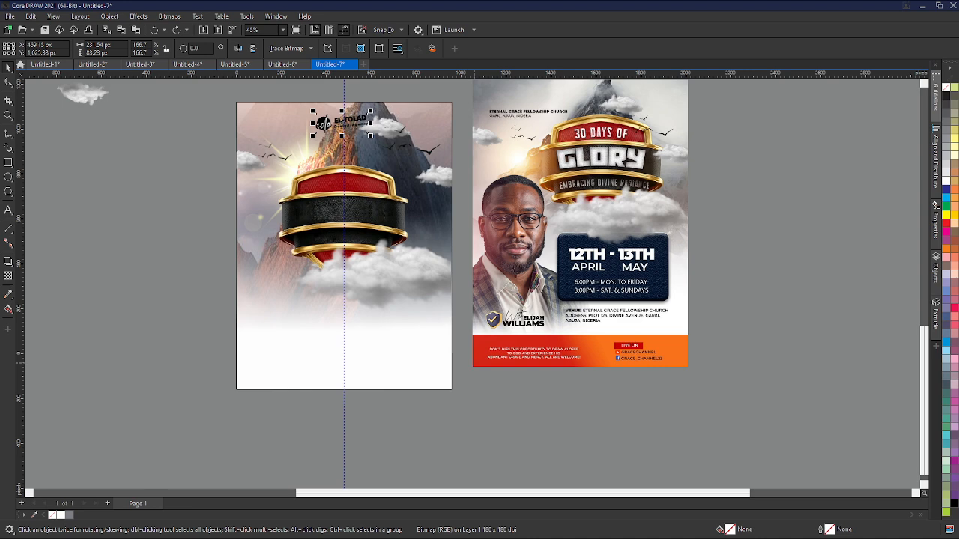
click(274, 404)
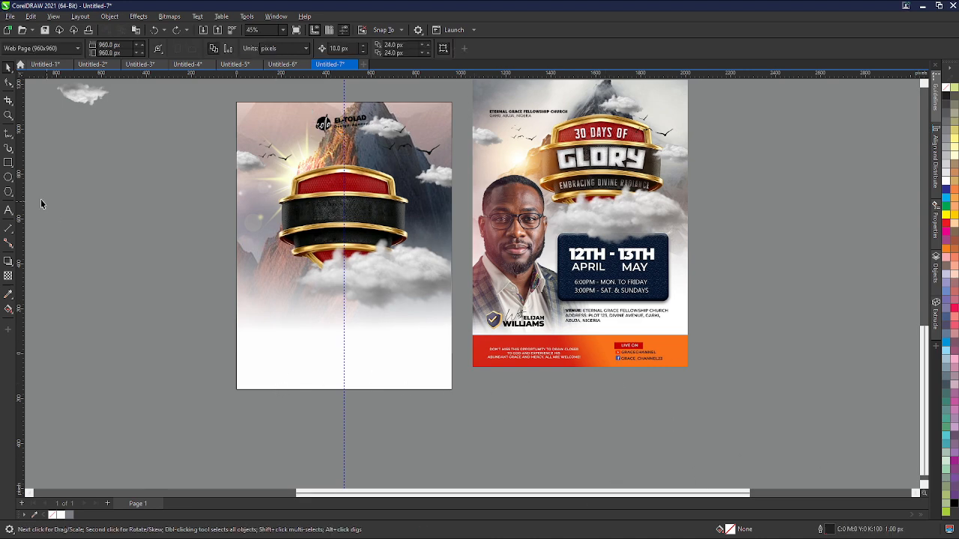
click(8, 163)
scroll(659, 402, up, 2)
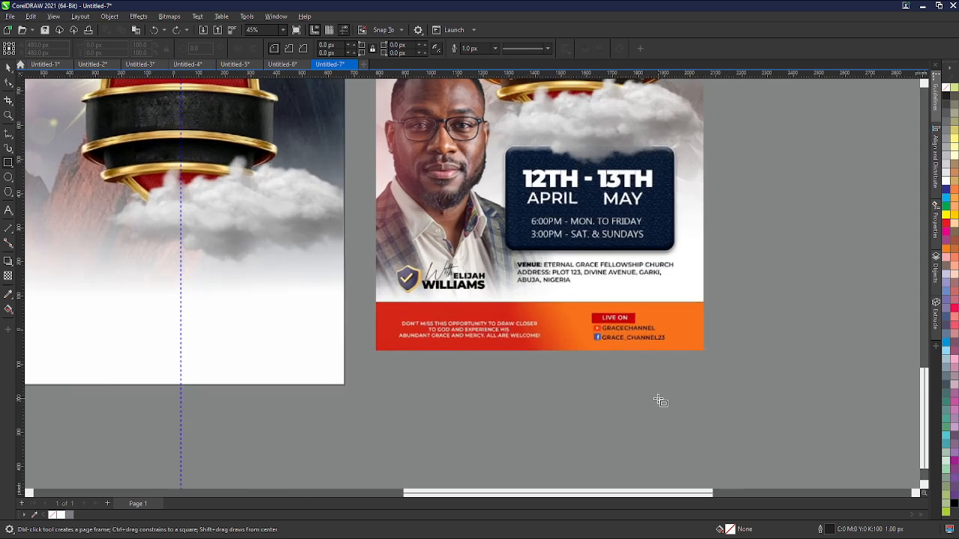
scroll(659, 402, down, 1)
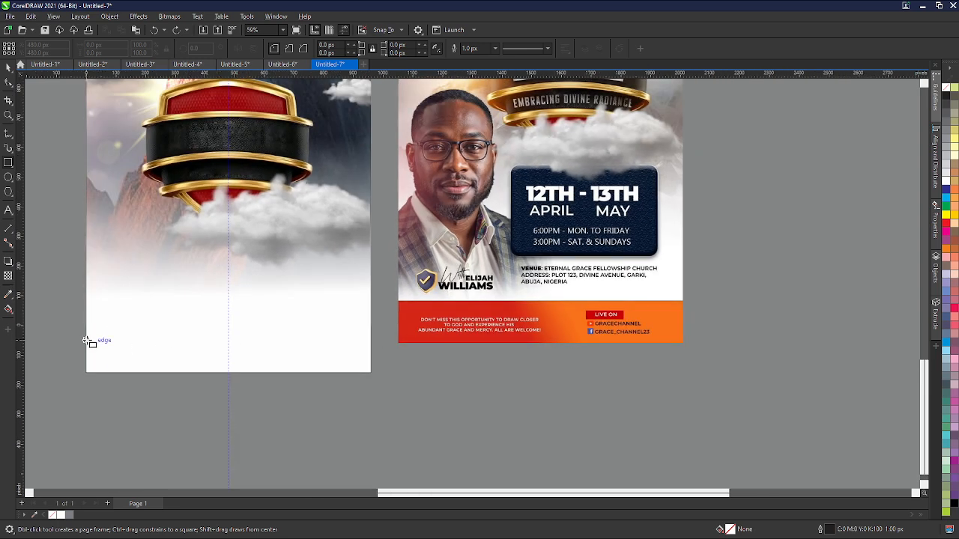
drag(88, 341, 373, 373)
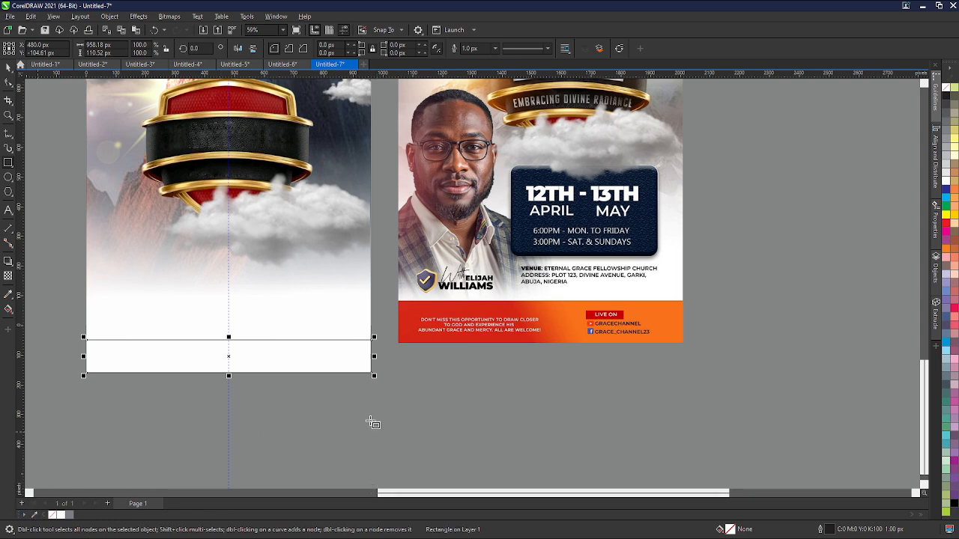
- Give the rectangle a linear fountain fill from the object properties
scroll(517, 337, up, 3)
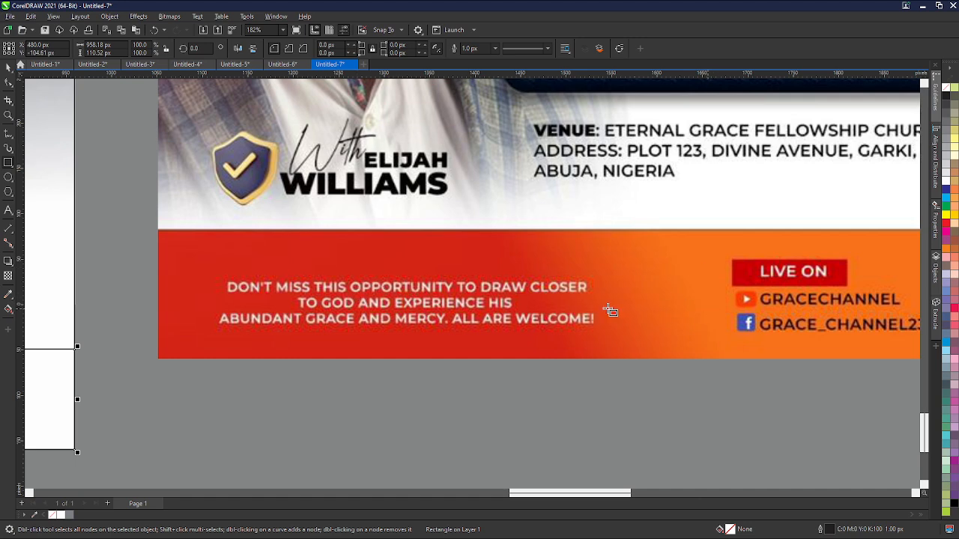
scroll(607, 310, down, 2)
scroll(417, 249, down, 2)
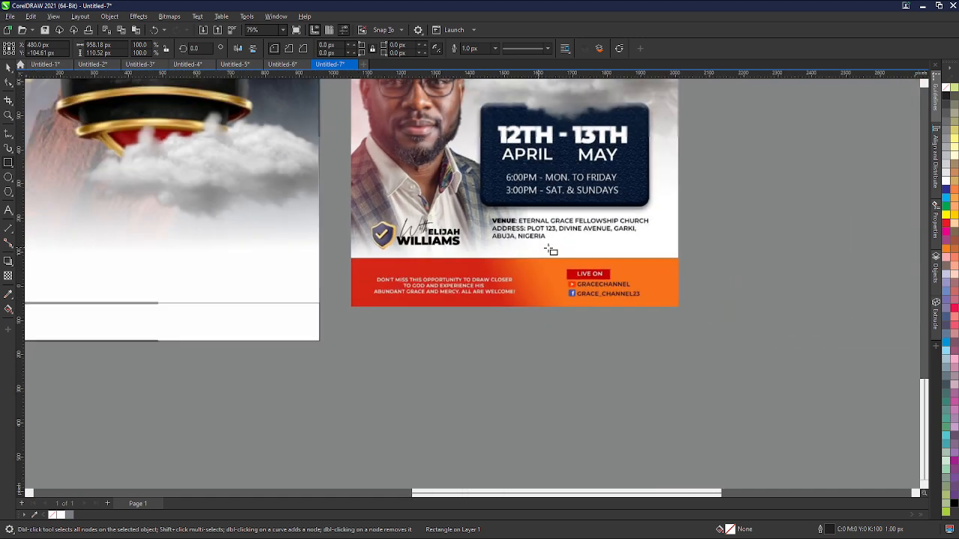
click(935, 228)
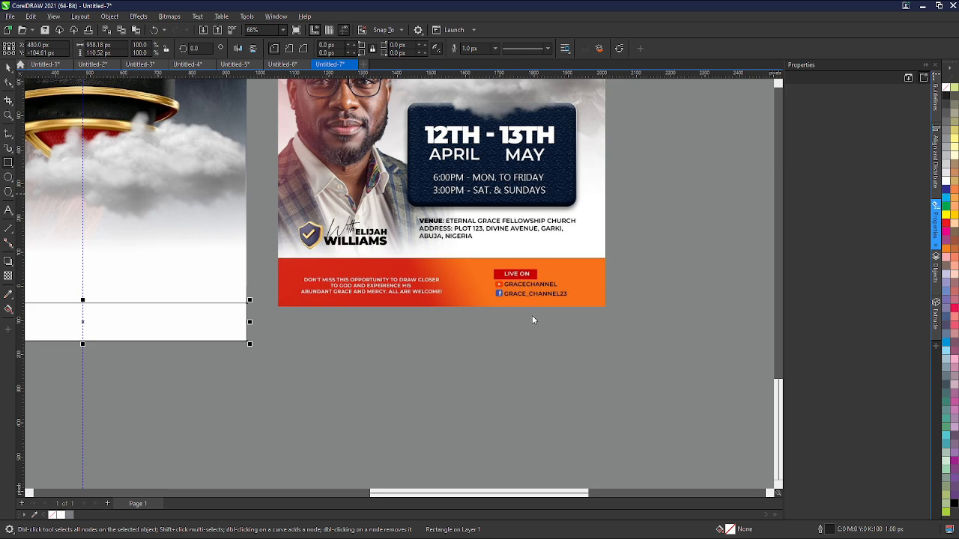
scroll(260, 325, down, 1)
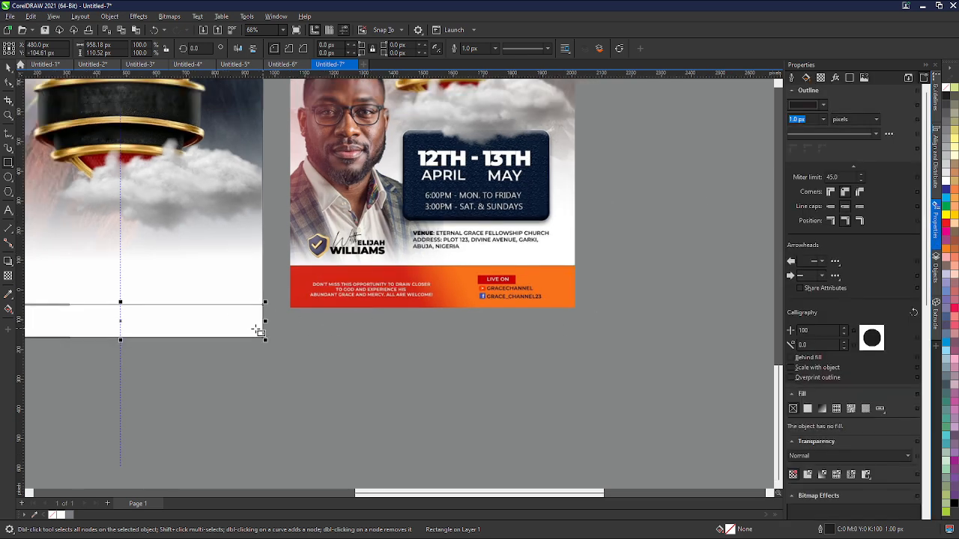
scroll(164, 342, up, 3)
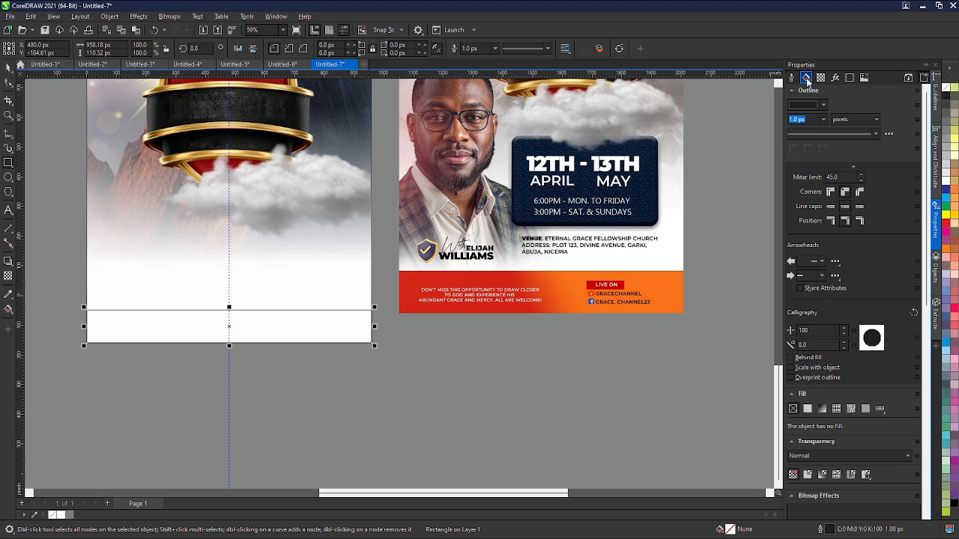
click(798, 81)
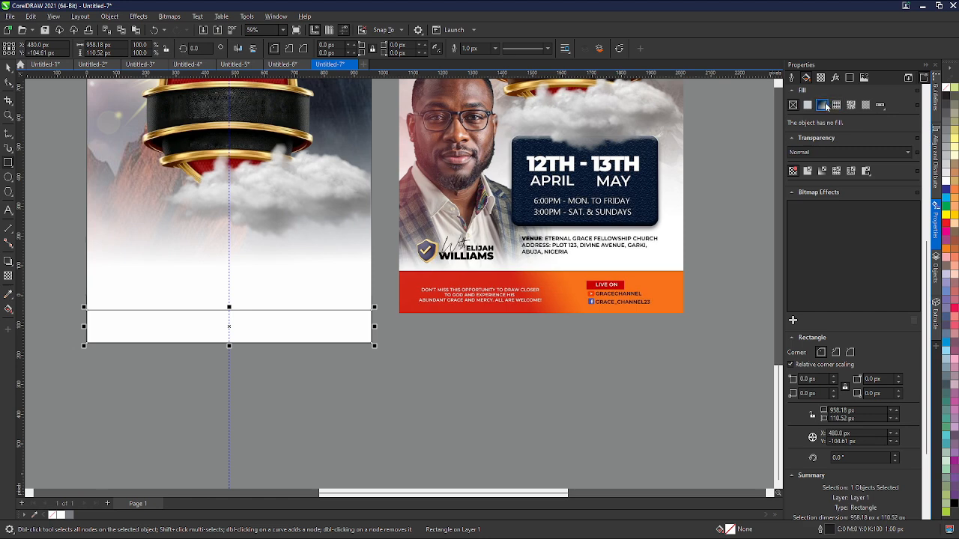
click(825, 105)
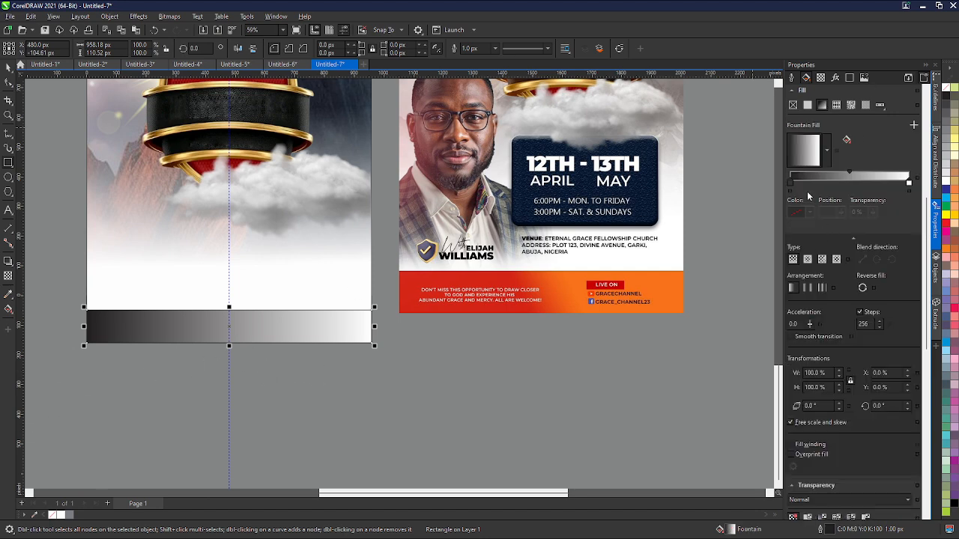
scroll(806, 217, up, 1)
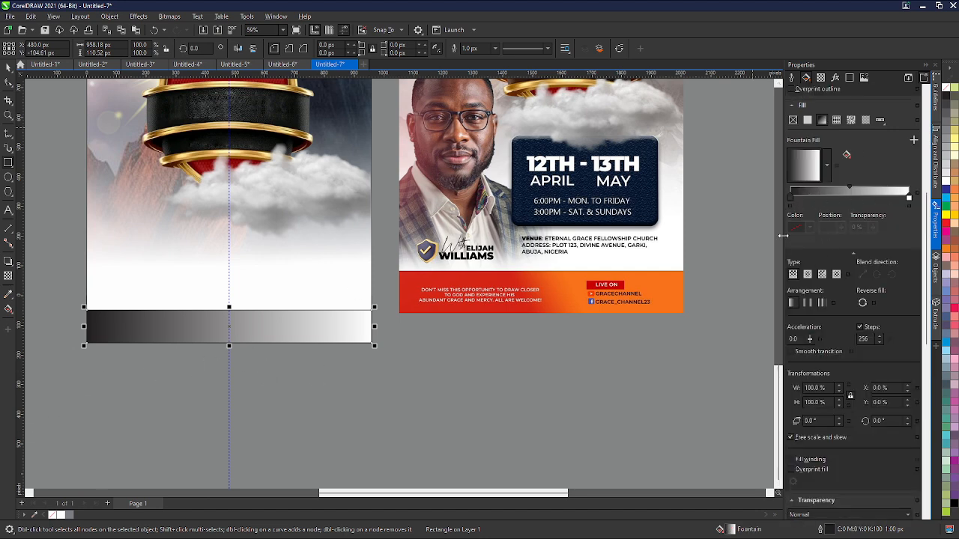
drag(782, 235, 531, 232)
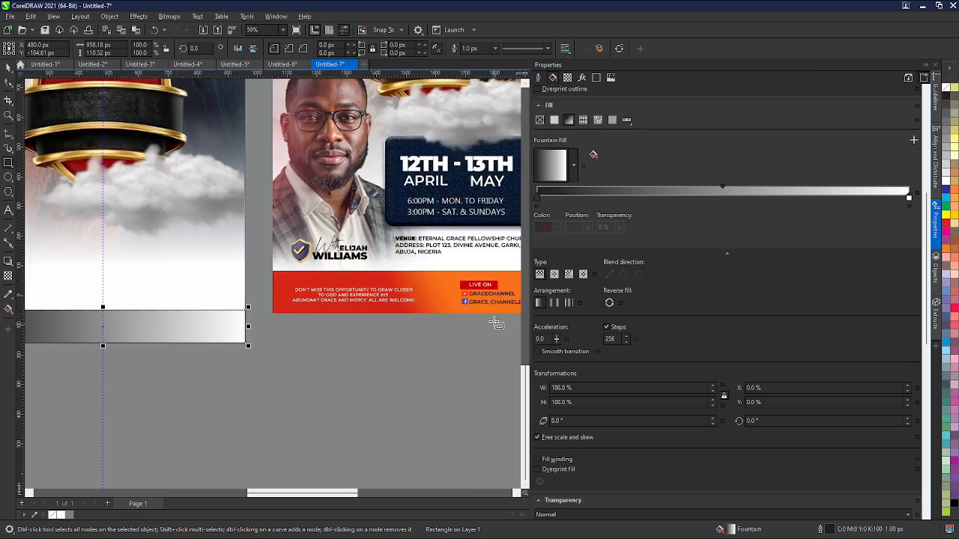
- Set the gradient's start colour to the red sampled from the reference flyer's bottom bar
click(537, 197)
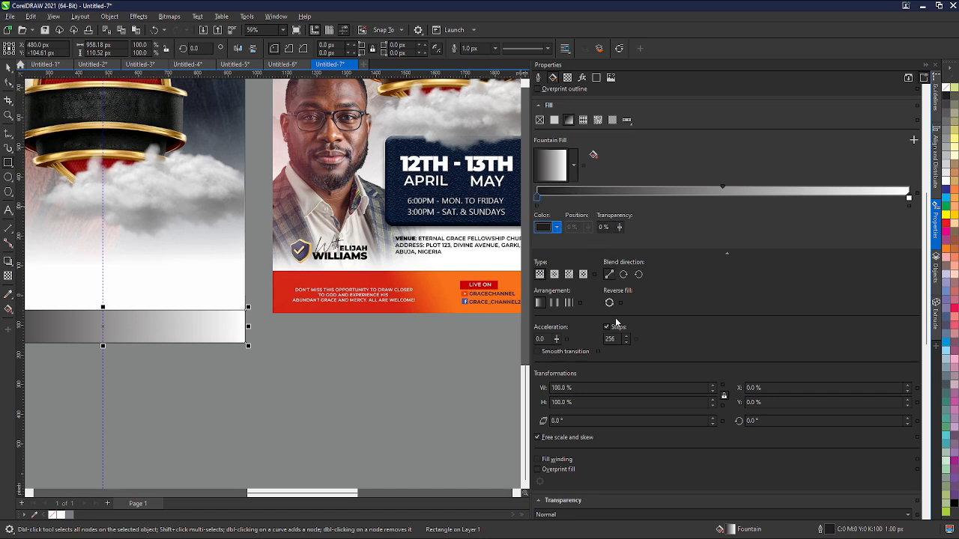
click(625, 348)
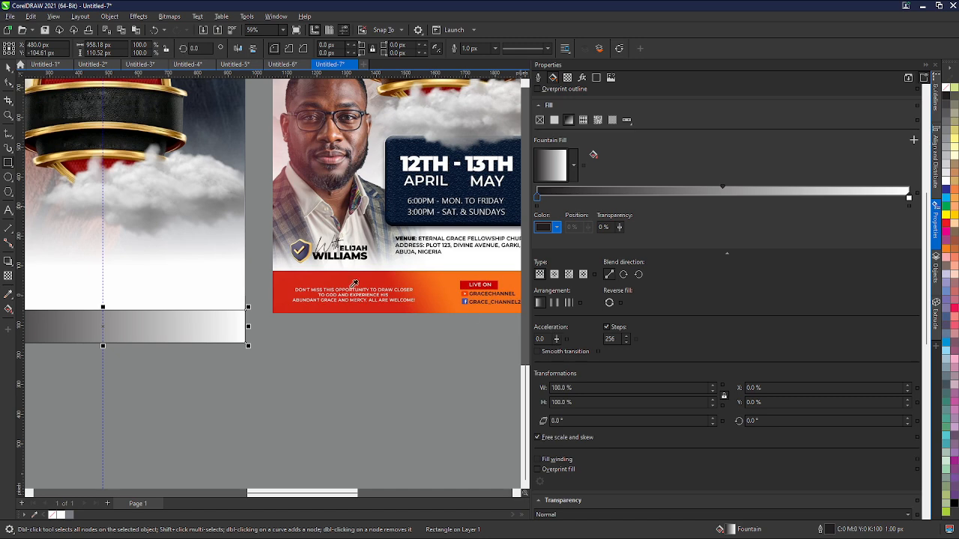
click(282, 285)
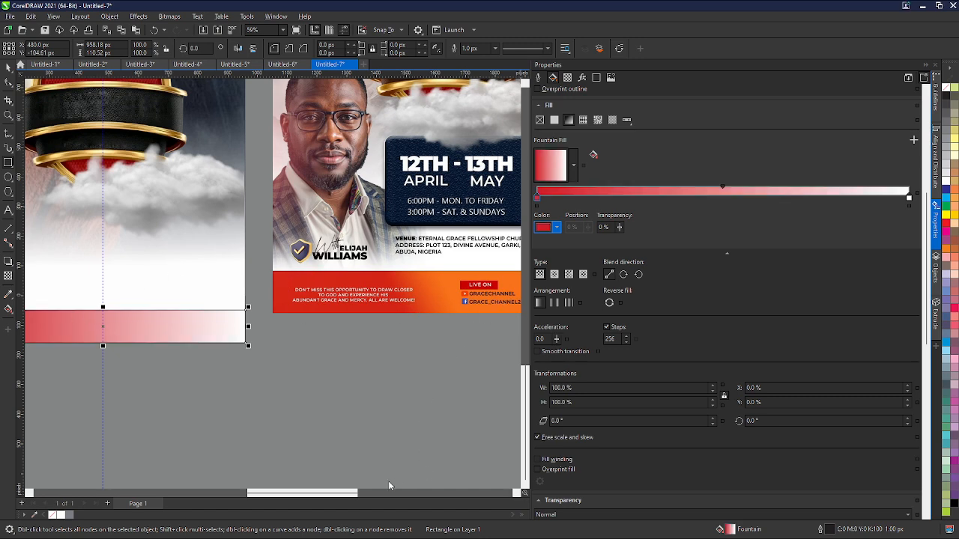
- Set the gradient's end colour to the orange sampled from the reference flyer's bottom bar
drag(355, 494, 386, 494)
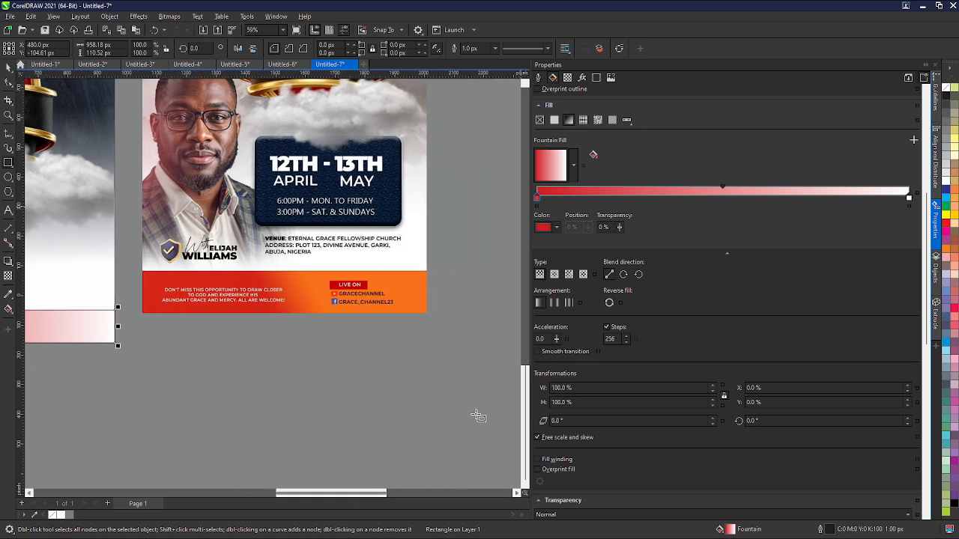
click(909, 197)
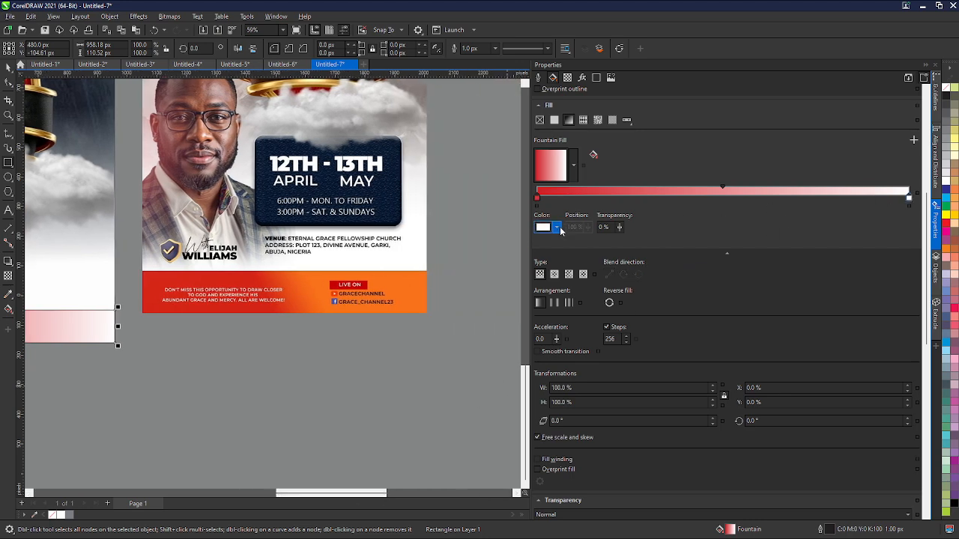
click(623, 349)
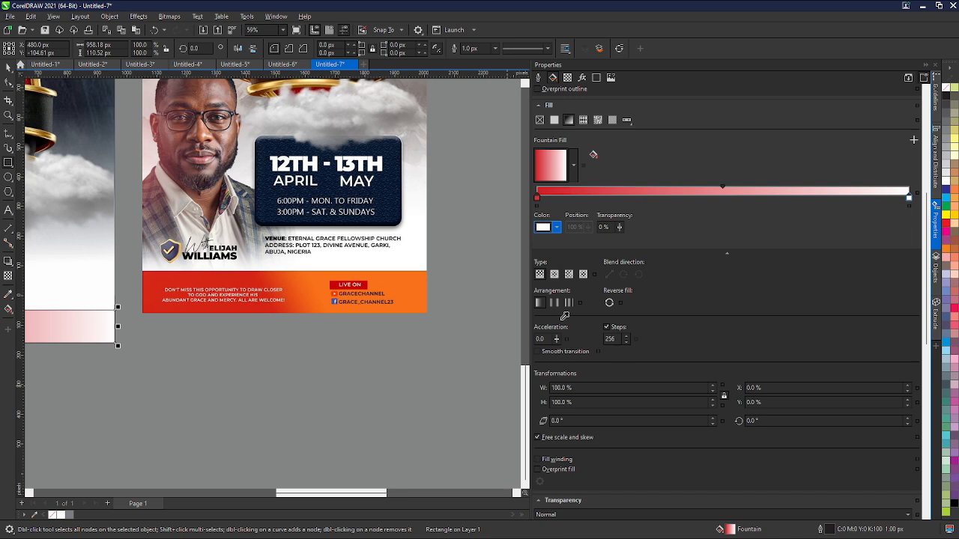
click(415, 286)
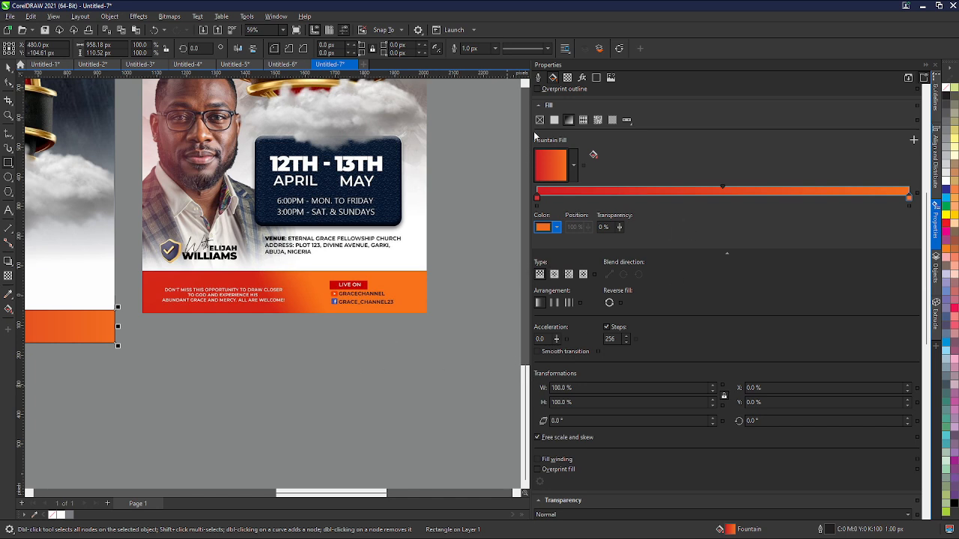
- Rotate the rectangle's gradient fill to an angle of 11.3° so red stays on the left
drag(532, 139, 699, 131)
scroll(462, 328, down, 1)
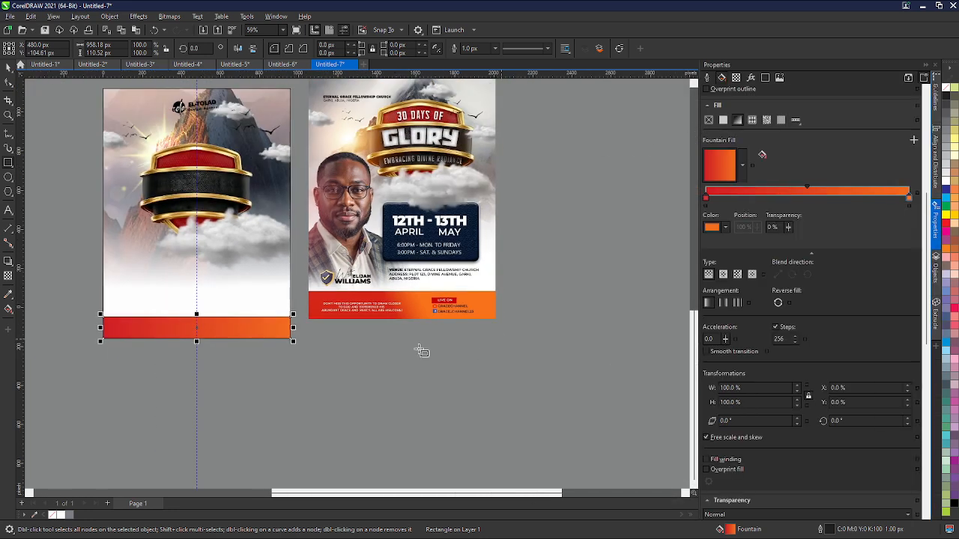
scroll(146, 355, up, 1)
scroll(255, 408, down, 1)
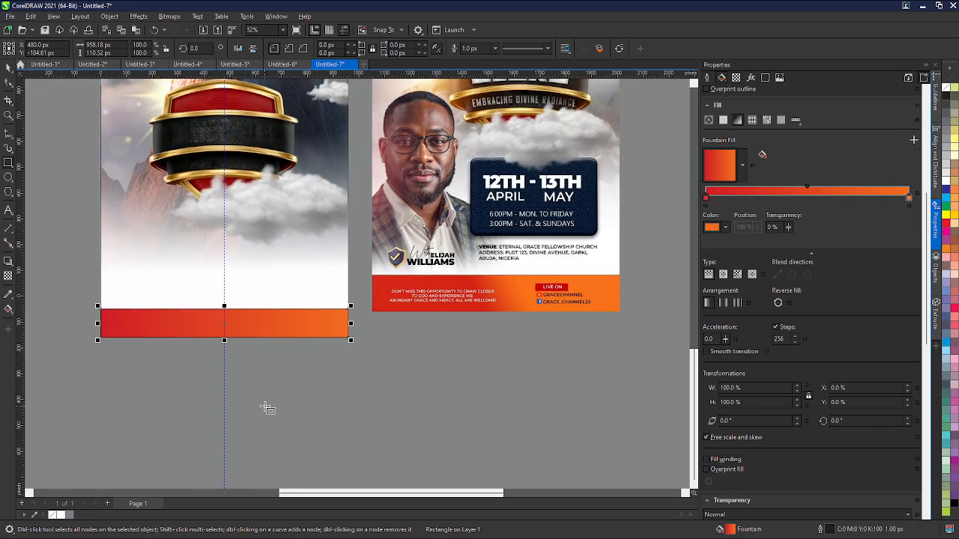
click(725, 171)
click(702, 163)
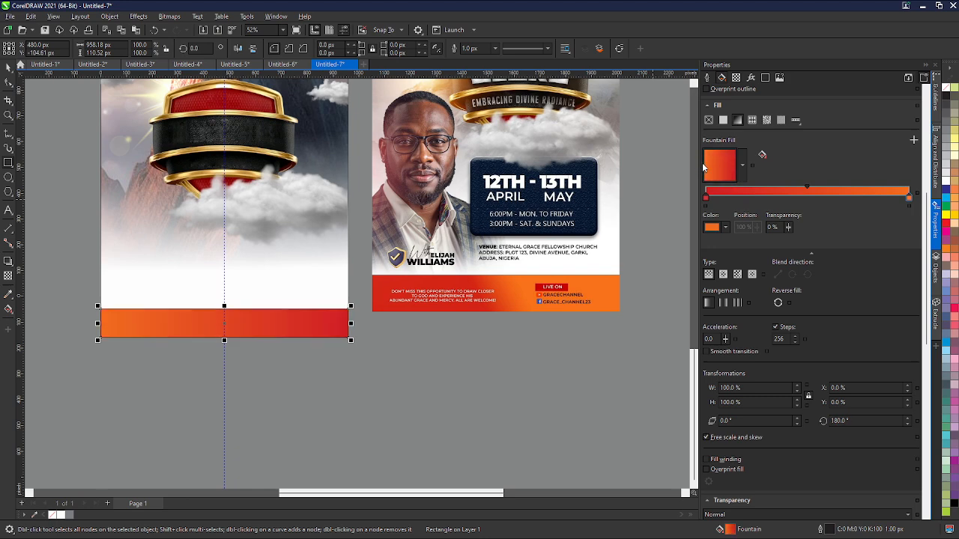
drag(718, 162, 720, 179)
click(718, 162)
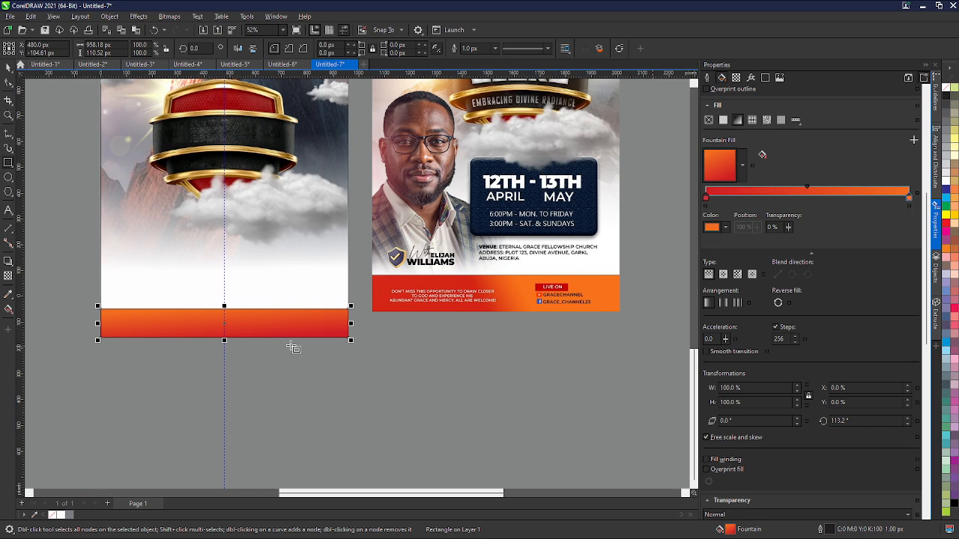
click(723, 164)
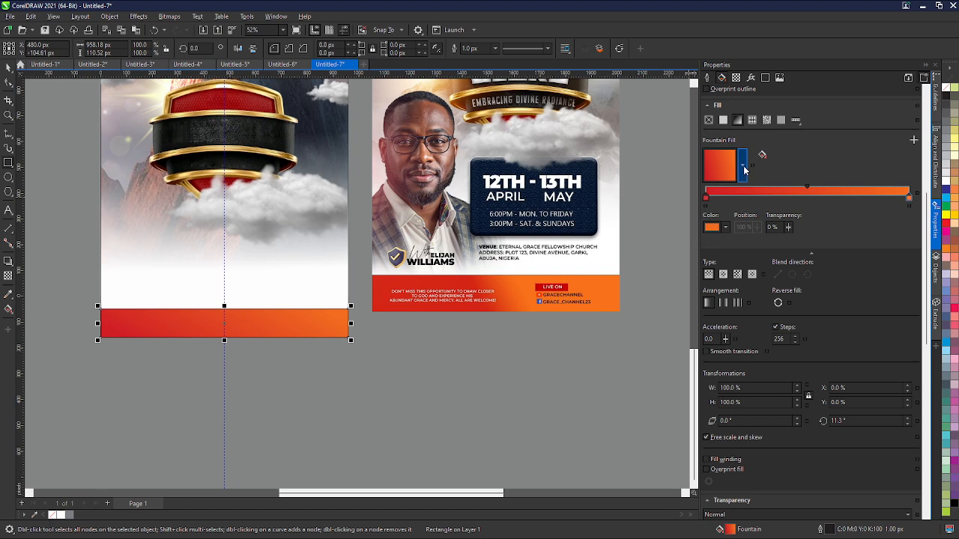
click(744, 170)
click(8, 67)
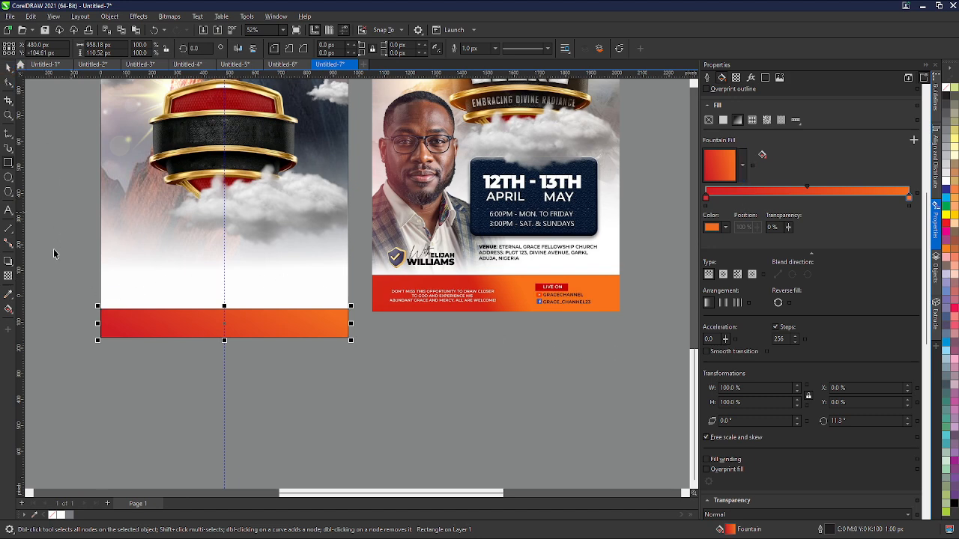
- Remove the outline from the gradient rectangle by setting its outline width to None
drag(63, 284, 374, 367)
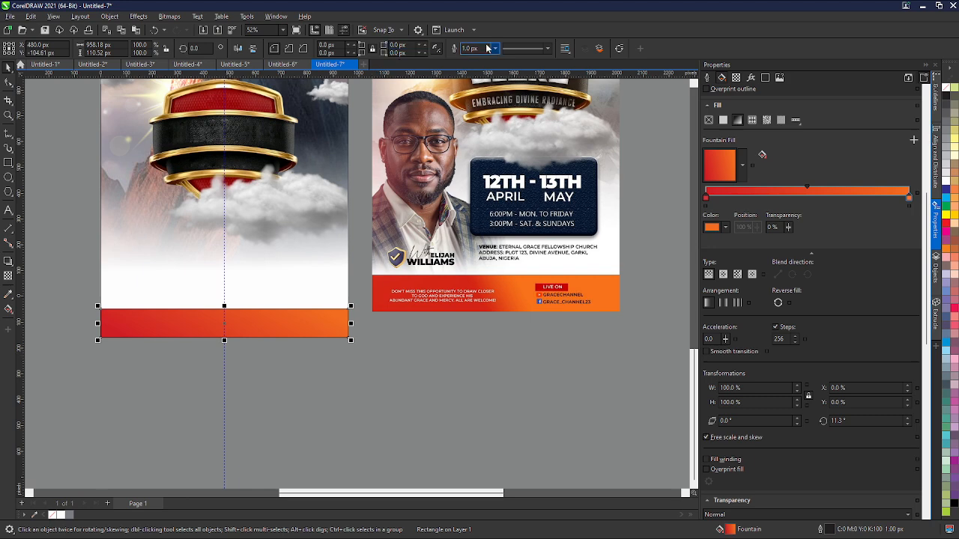
scroll(139, 352, up, 2)
scroll(188, 306, up, 2)
scroll(188, 306, down, 3)
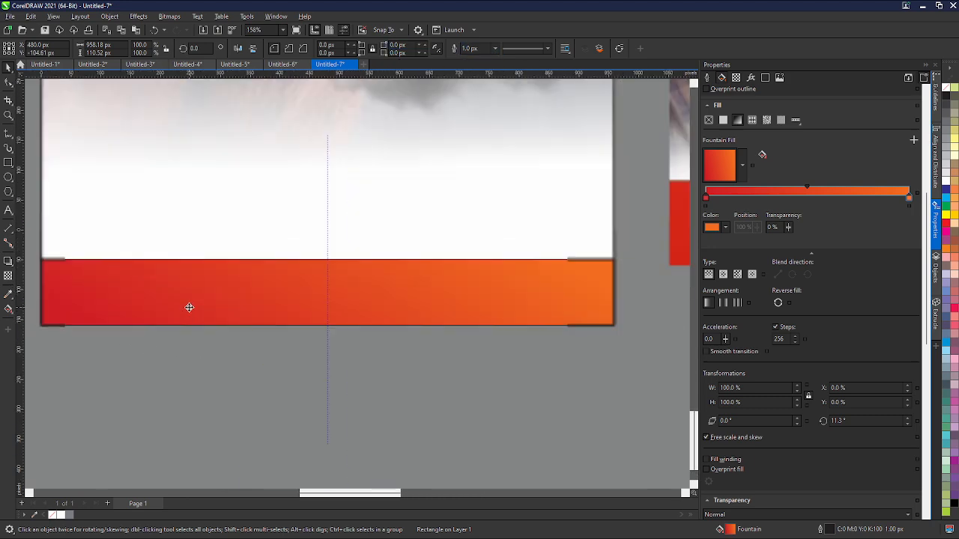
scroll(319, 293, down, 4)
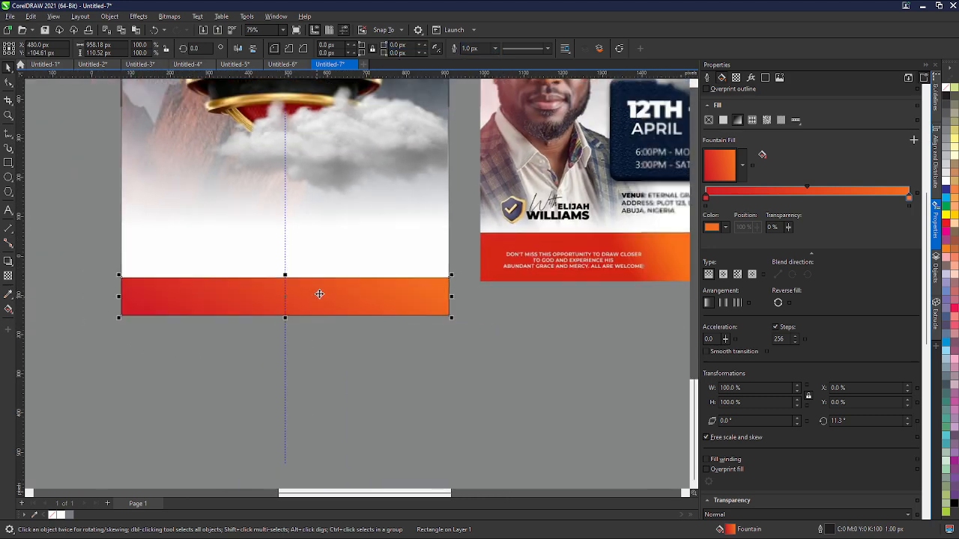
click(495, 48)
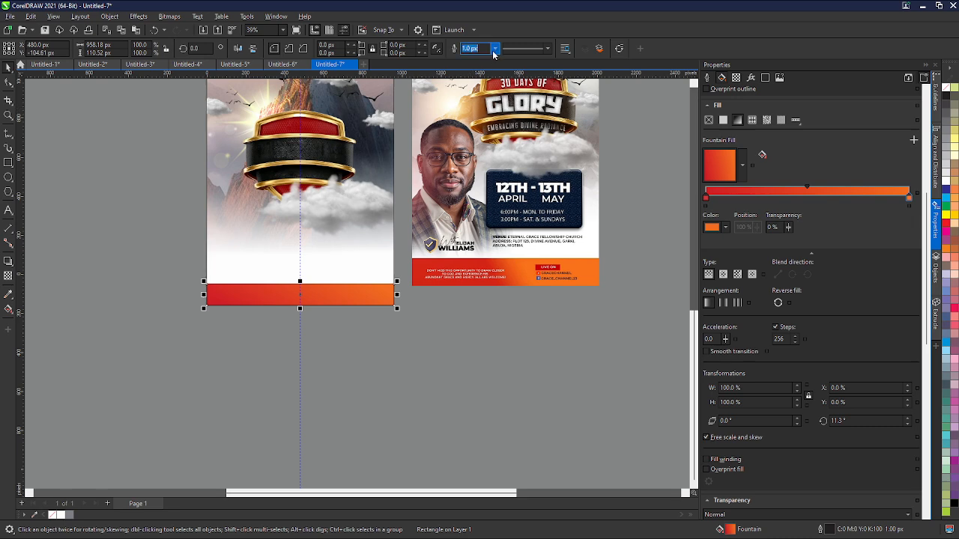
click(473, 60)
scroll(367, 198, down, 1)
scroll(367, 198, up, 3)
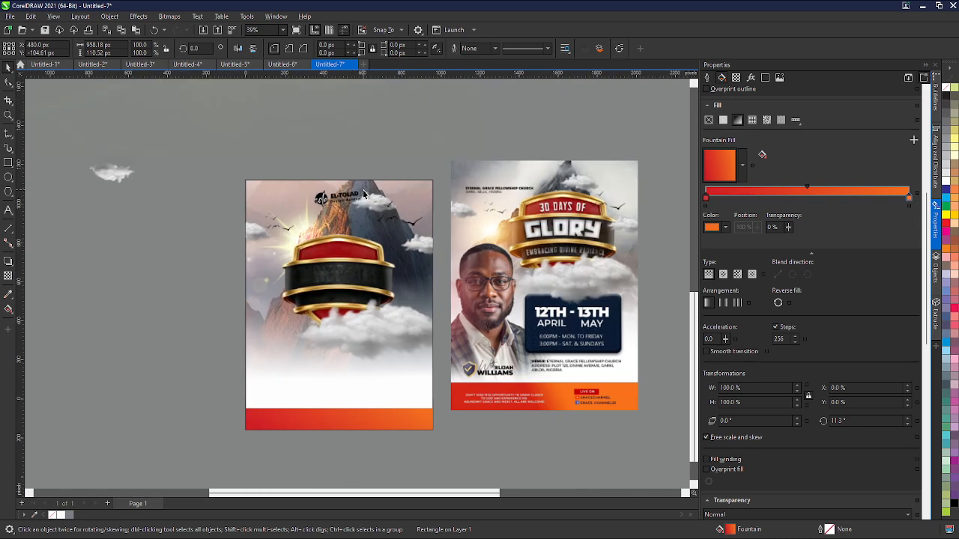
- Reposition the logo graphics at the top of the page, nudging them slightly down and left
click(349, 192)
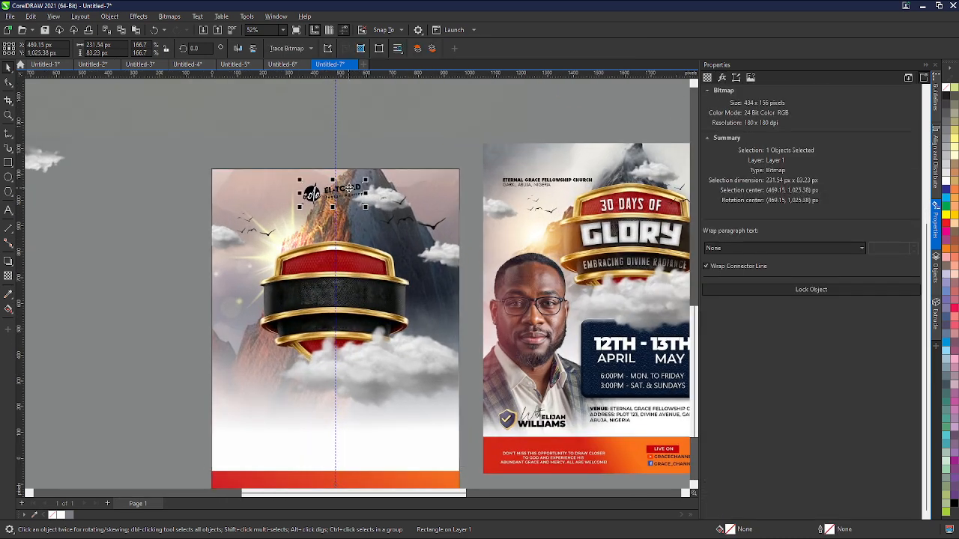
drag(348, 187, 349, 191)
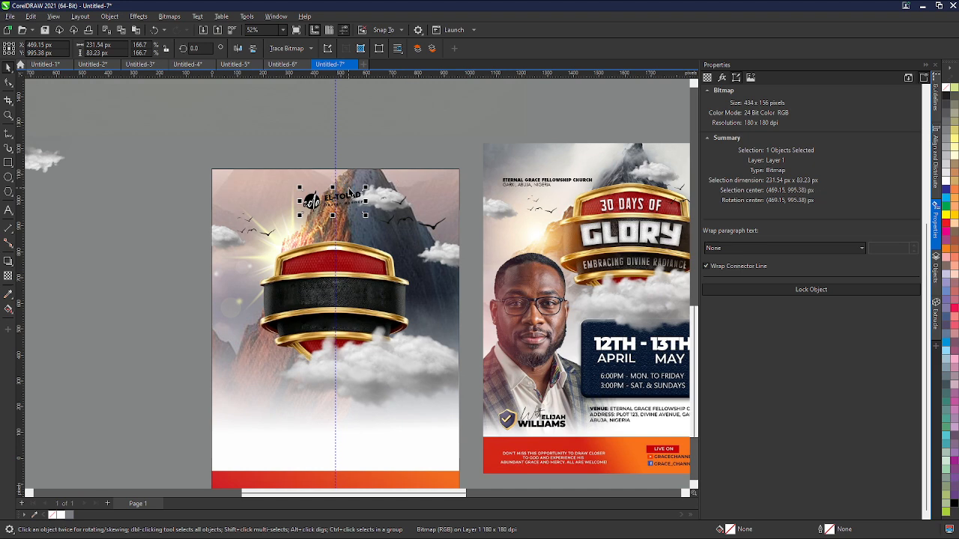
click(382, 205)
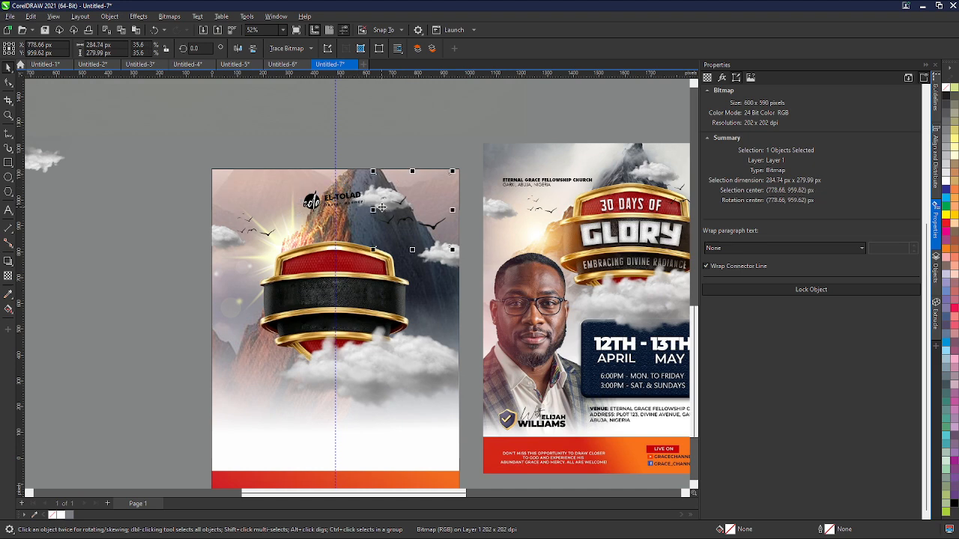
click(371, 191)
key(Left)
key(Left)
key(Left)
key(Left)
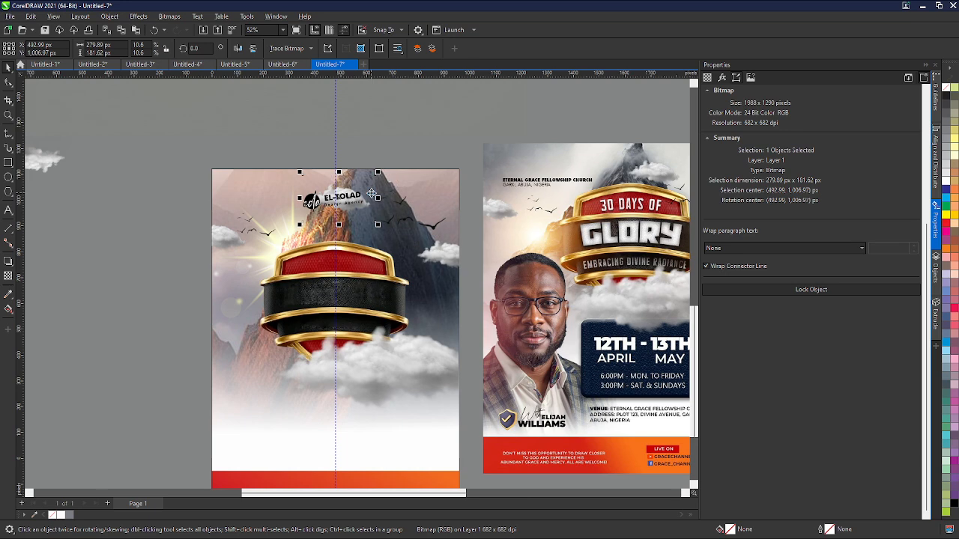
- Nudge the logo further left and slightly up to fine-tune its position at the top of the page
scroll(371, 192, up, 1)
key(Left)
key(Left)
key(Left)
key(Left)
key(Left)
key(Left)
key(Left)
key(Left)
key(Left)
key(Left)
key(Left)
key(Left)
key(Left)
key(Left)
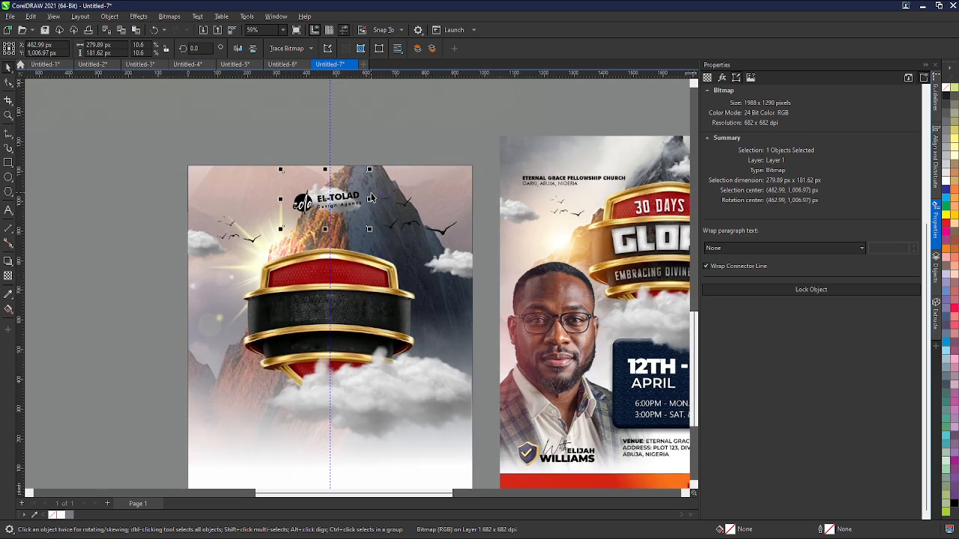
key(Right)
key(Left)
scroll(281, 232, up, 4)
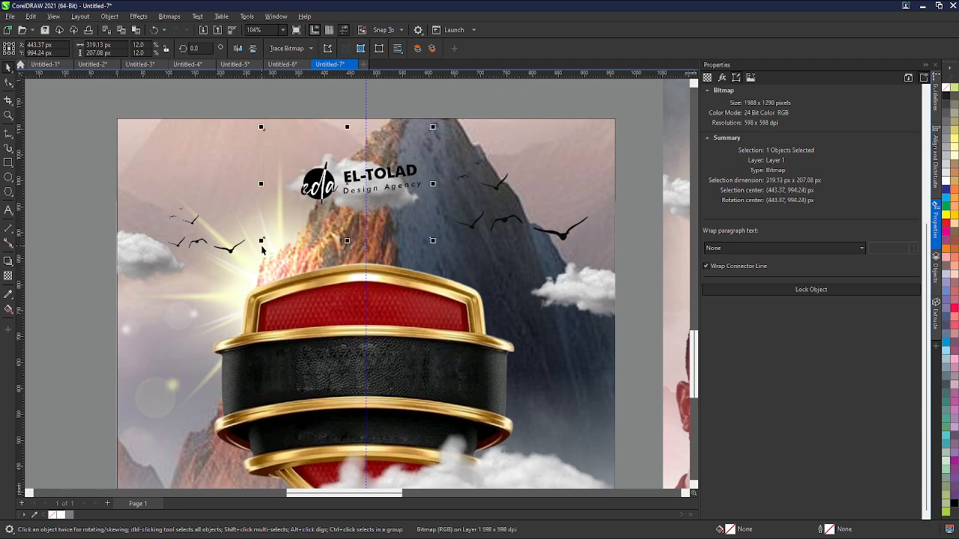
key(Right)
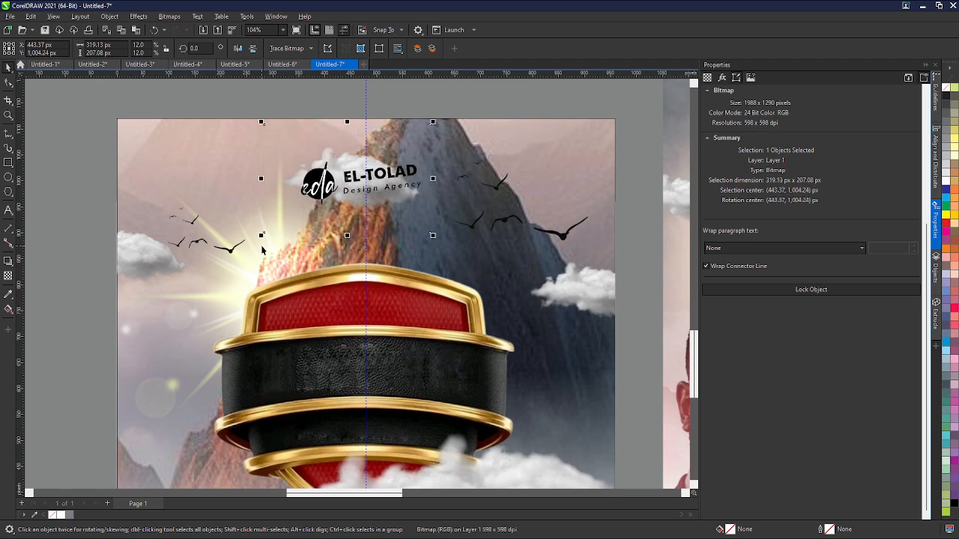
key(Up)
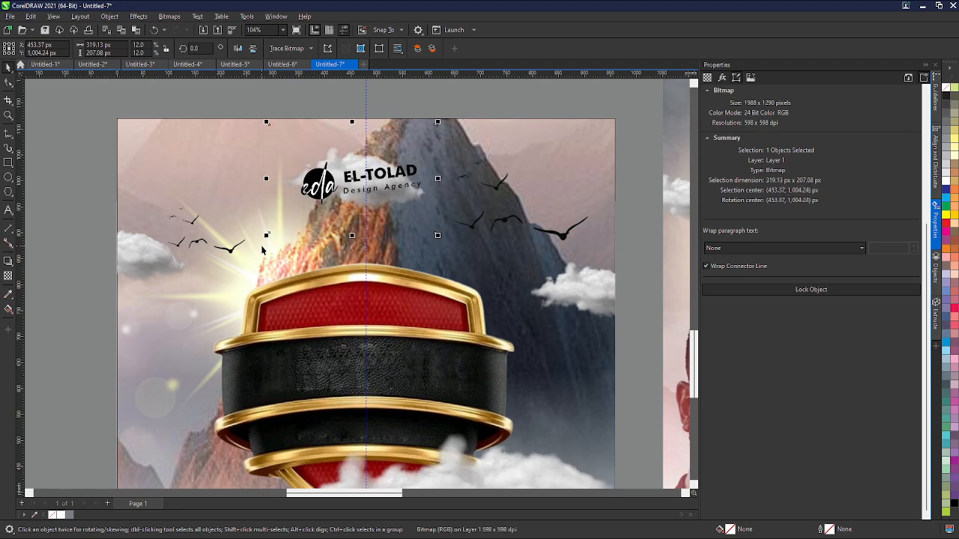
scroll(309, 244, down, 3)
scroll(311, 250, down, 2)
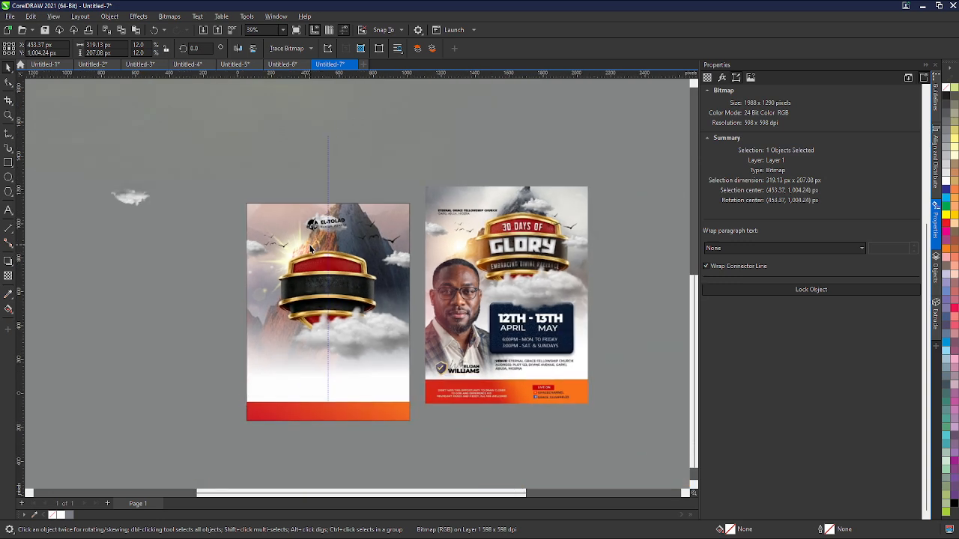
click(408, 462)
scroll(409, 462, down, 1)
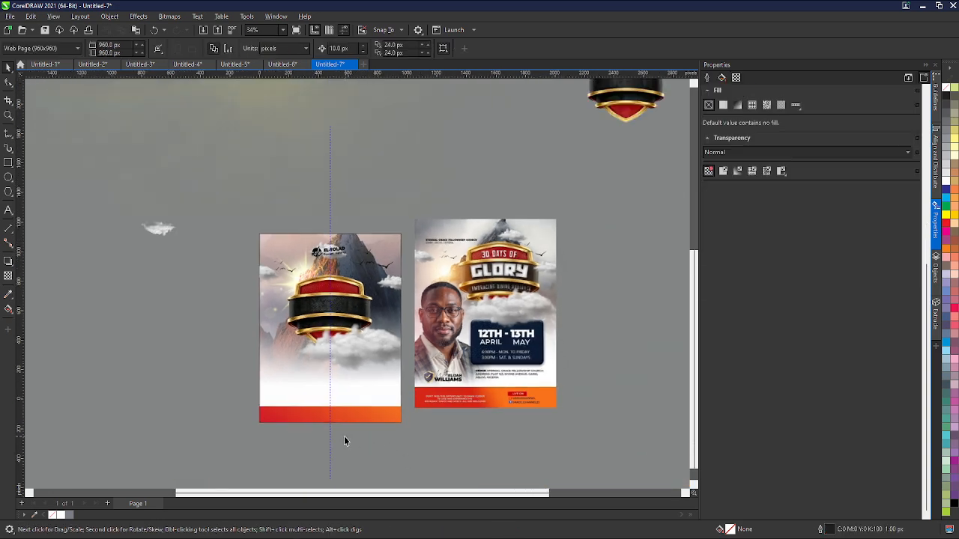
drag(430, 476, 415, 421)
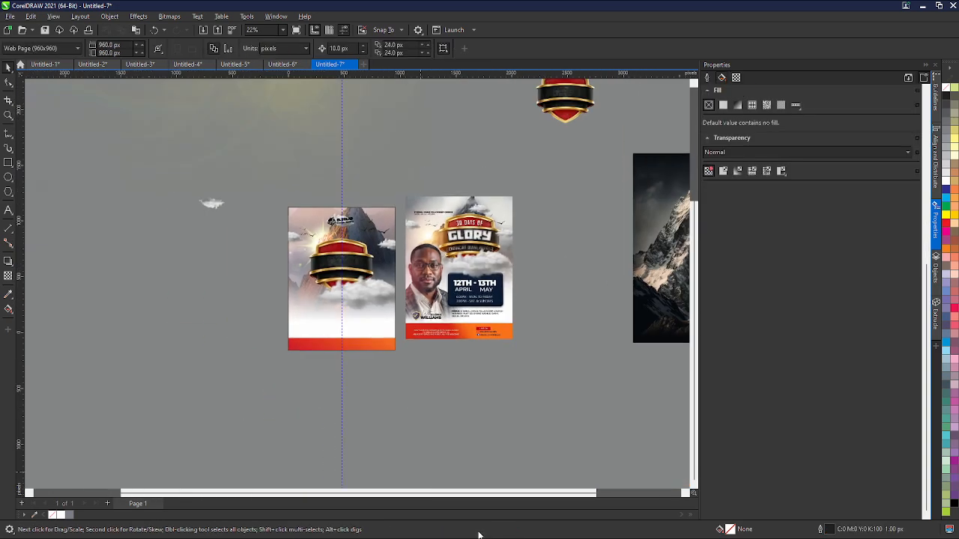
click(436, 536)
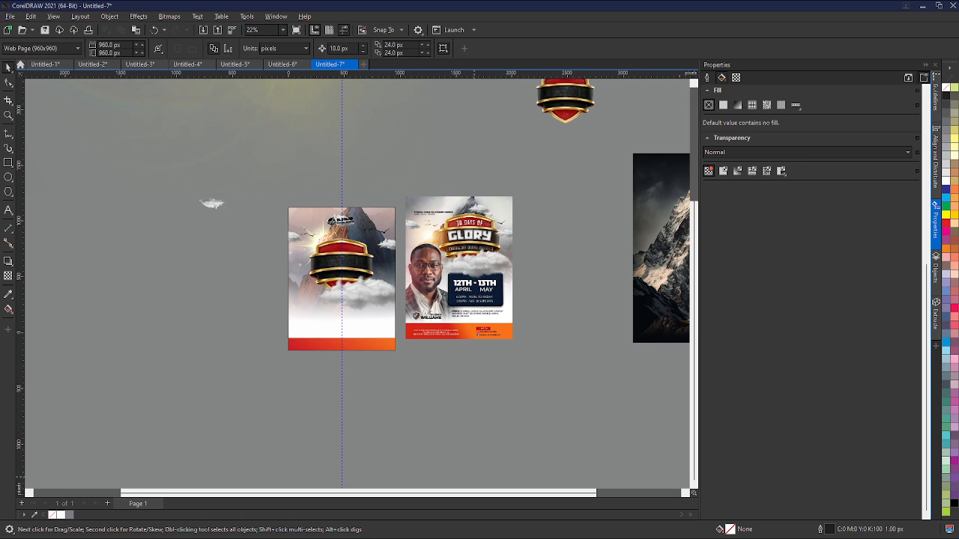
scroll(338, 278, up, 4)
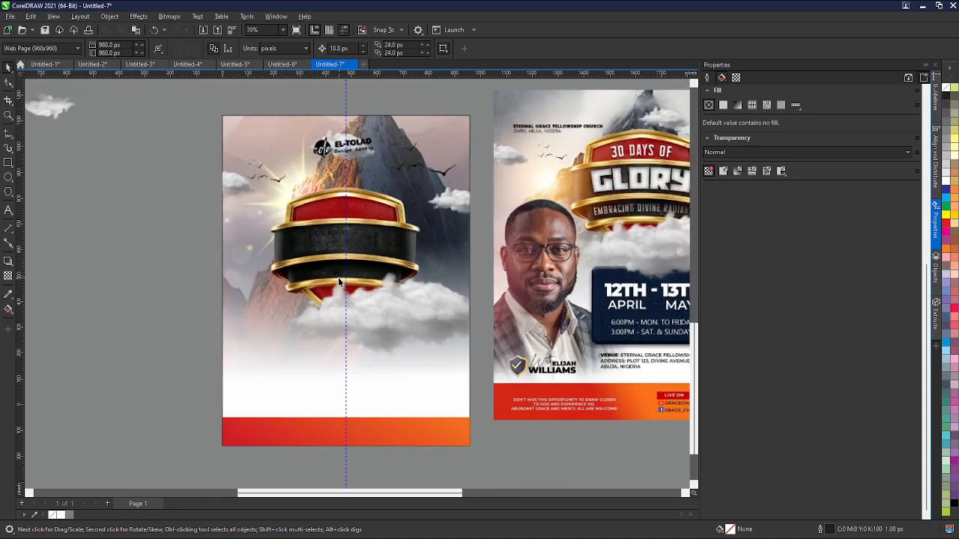
click(232, 180)
scroll(232, 180, up, 3)
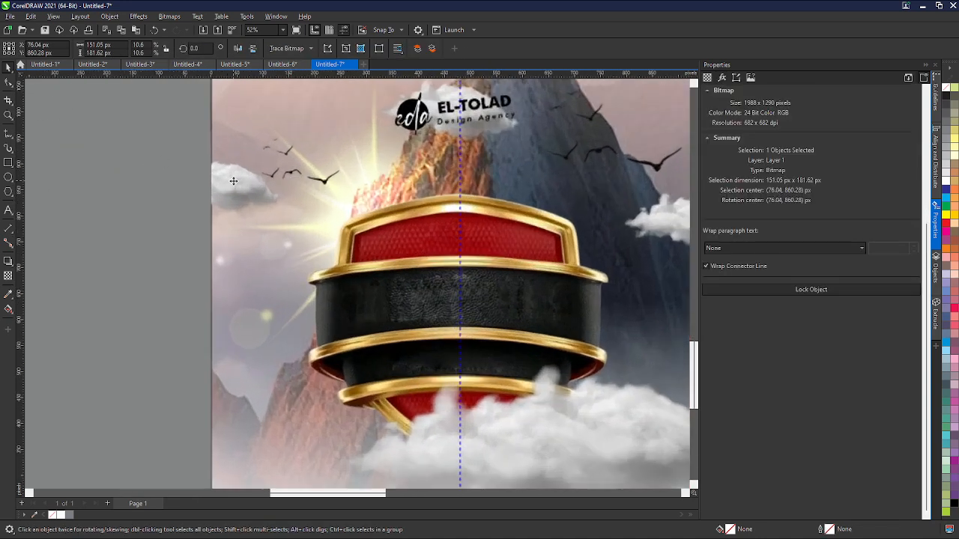
key(Right)
key(Left)
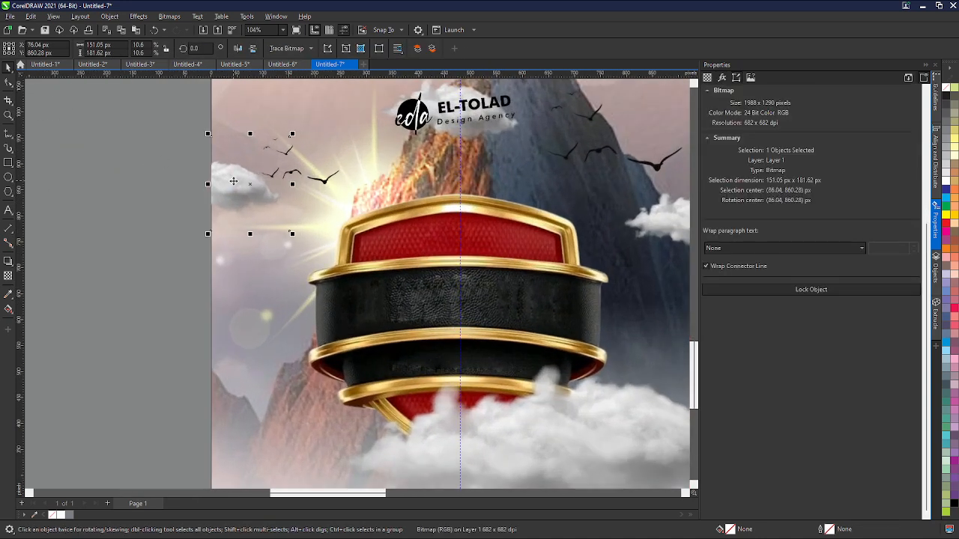
scroll(233, 181, down, 3)
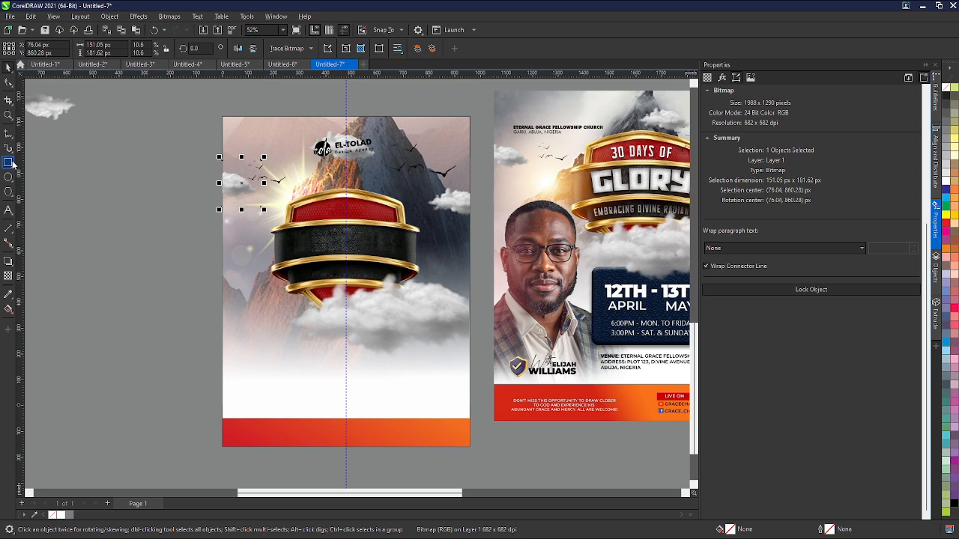
- Add an artistic text line reading '30 DAYS OF' on the canvas beside the page
click(8, 210)
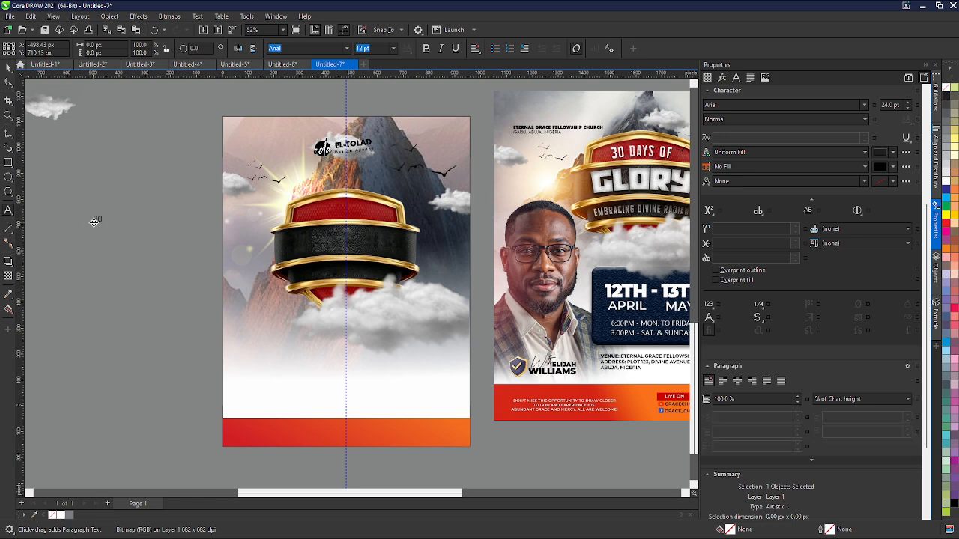
click(93, 221)
text(30 DAYS OF)
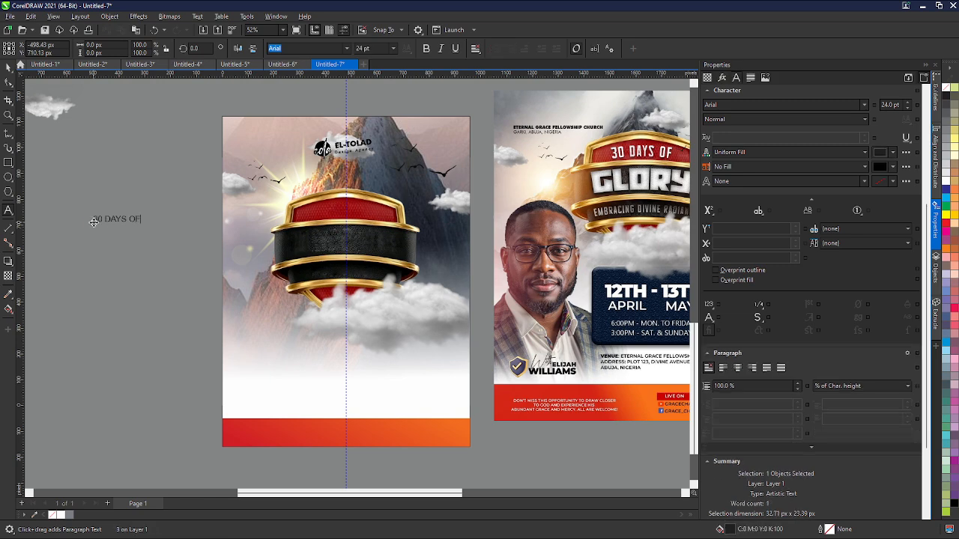
key(Escape)
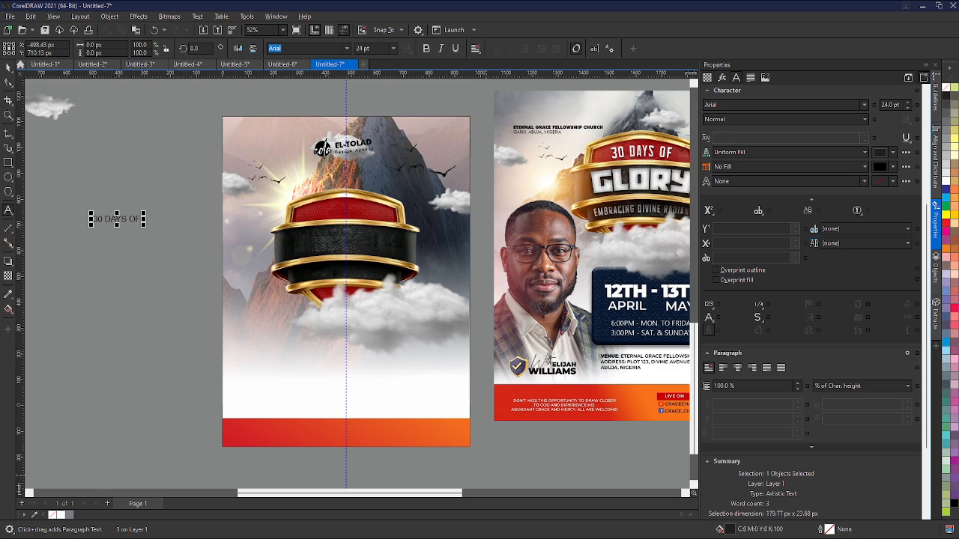
scroll(364, 317, down, 2)
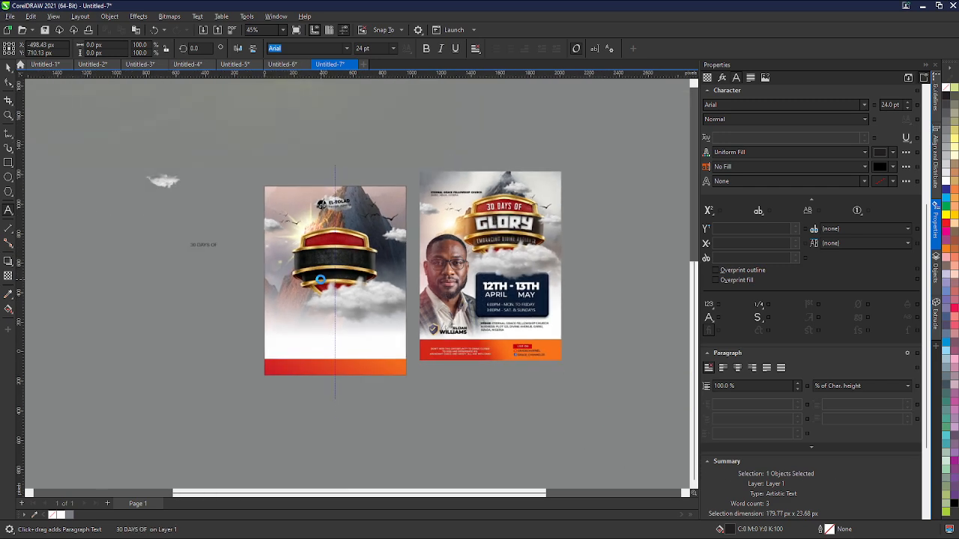
scroll(253, 259, down, 2)
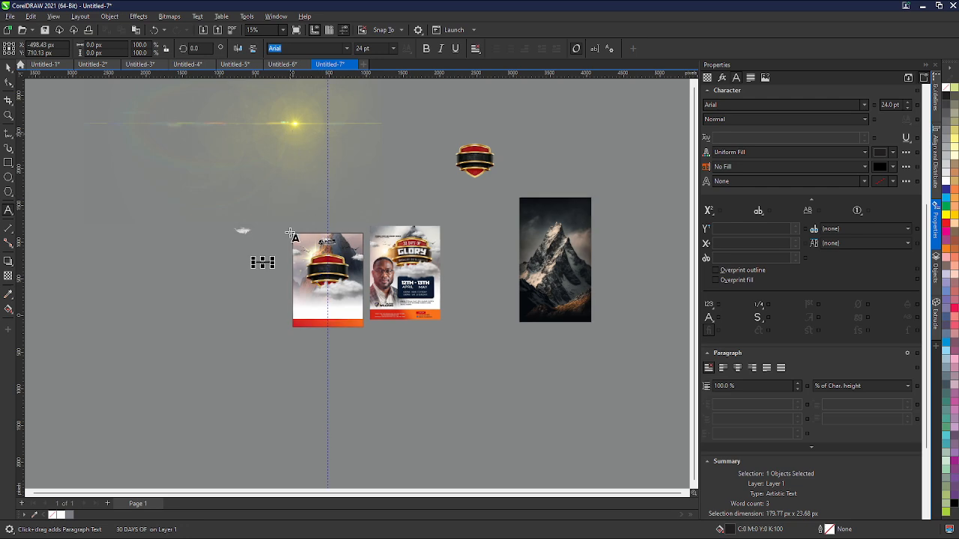
scroll(252, 247, up, 4)
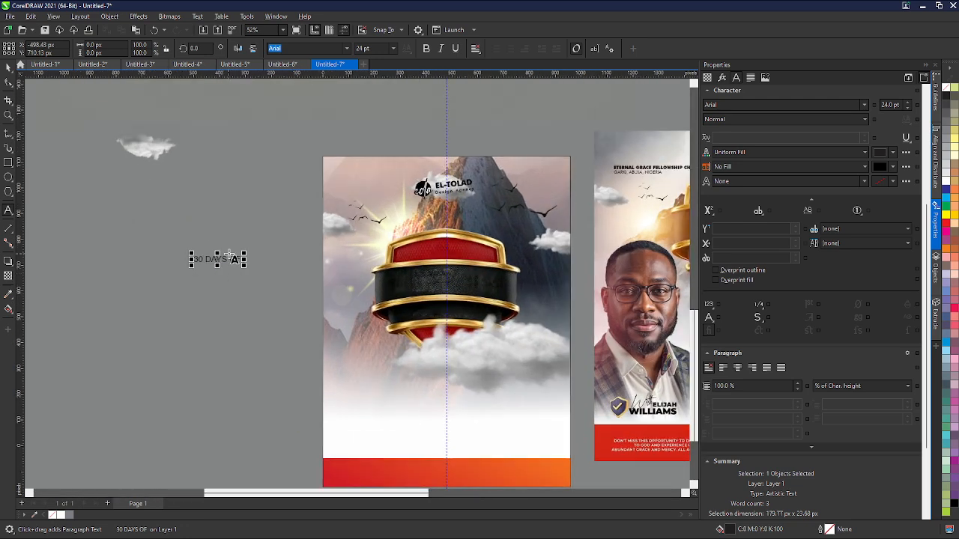
scroll(213, 252, down, 1)
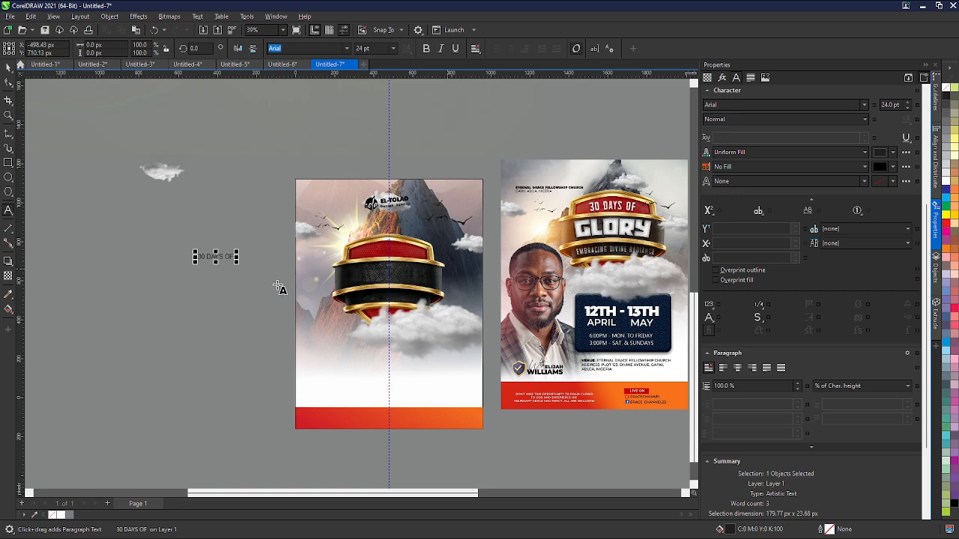
scroll(242, 231, up, 2)
scroll(161, 220, down, 2)
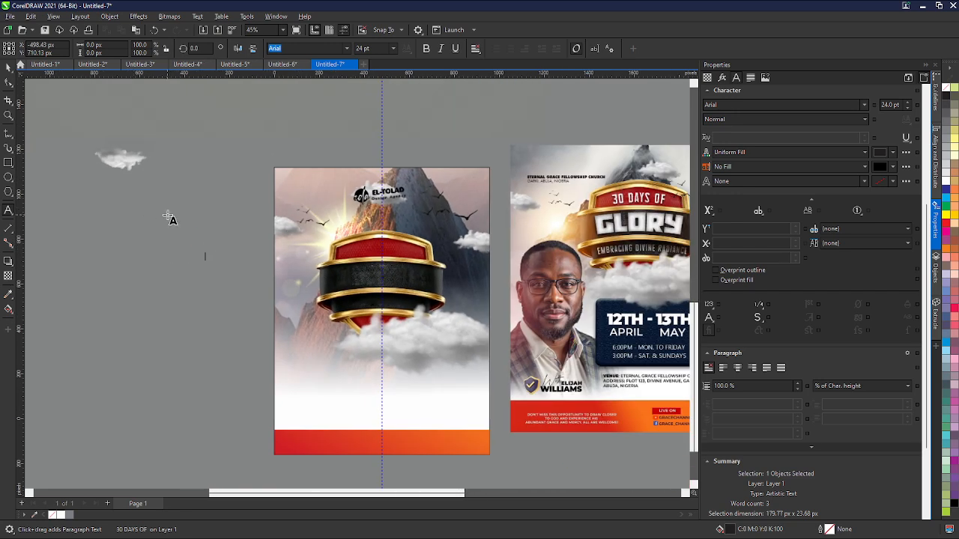
click(8, 66)
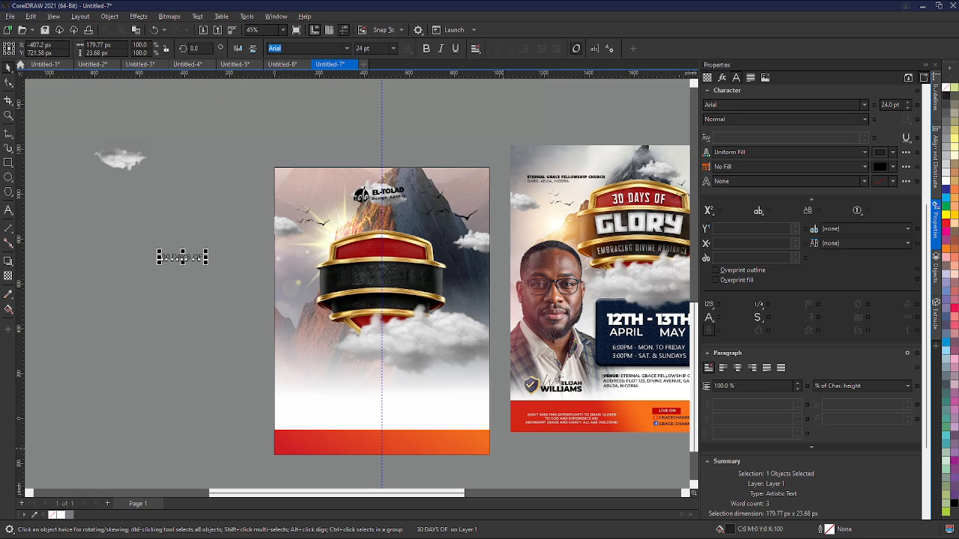
click(582, 456)
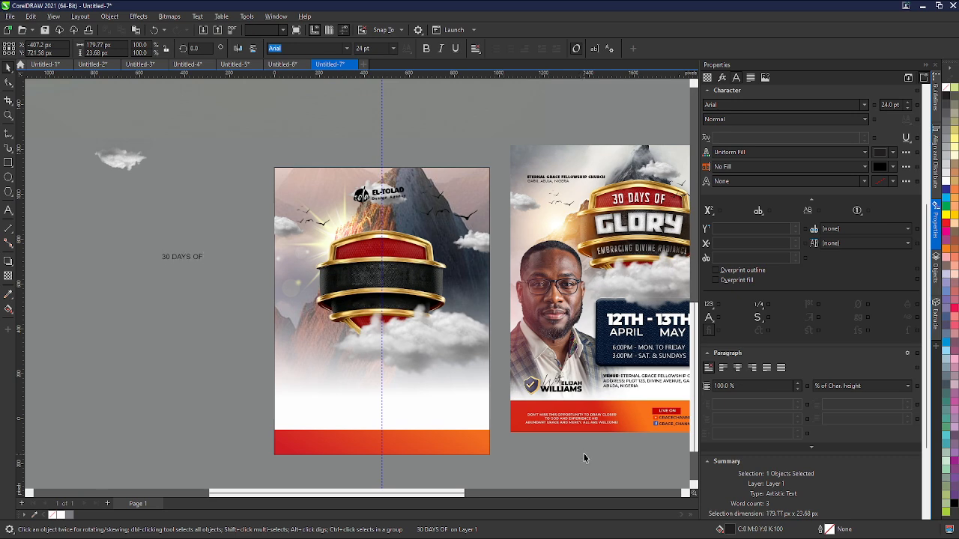
click(436, 537)
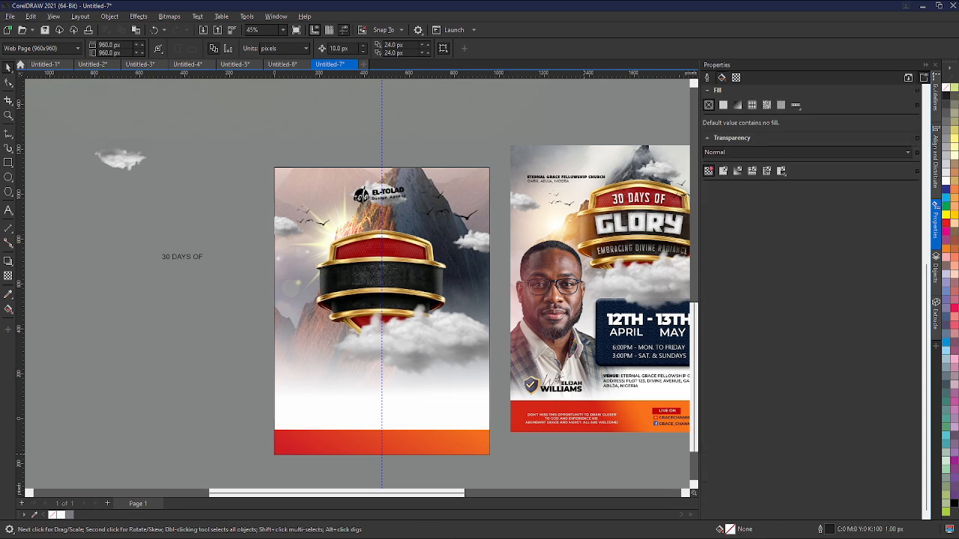
click(188, 427)
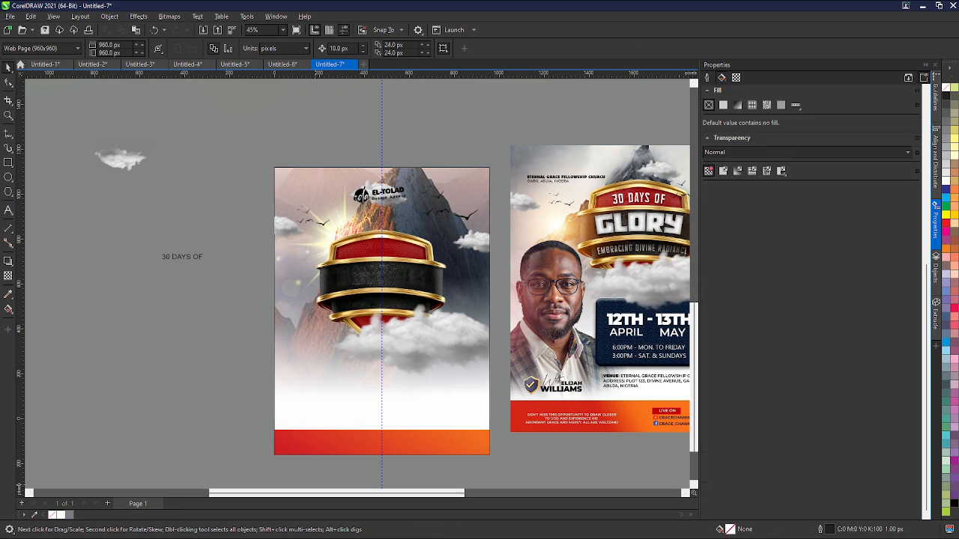
- Switch to the browser and check the font identification tabs for the reference flyer's heading font
click(484, 538)
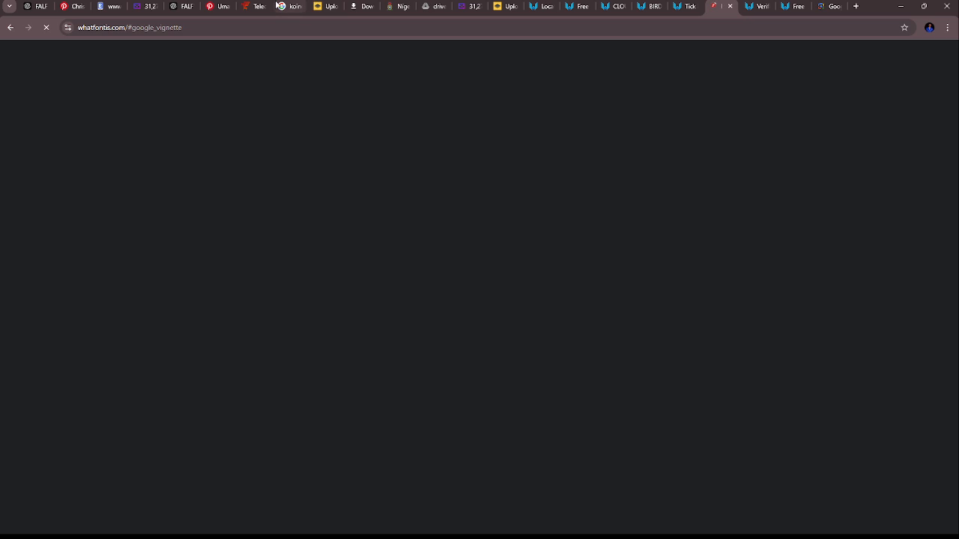
click(220, 6)
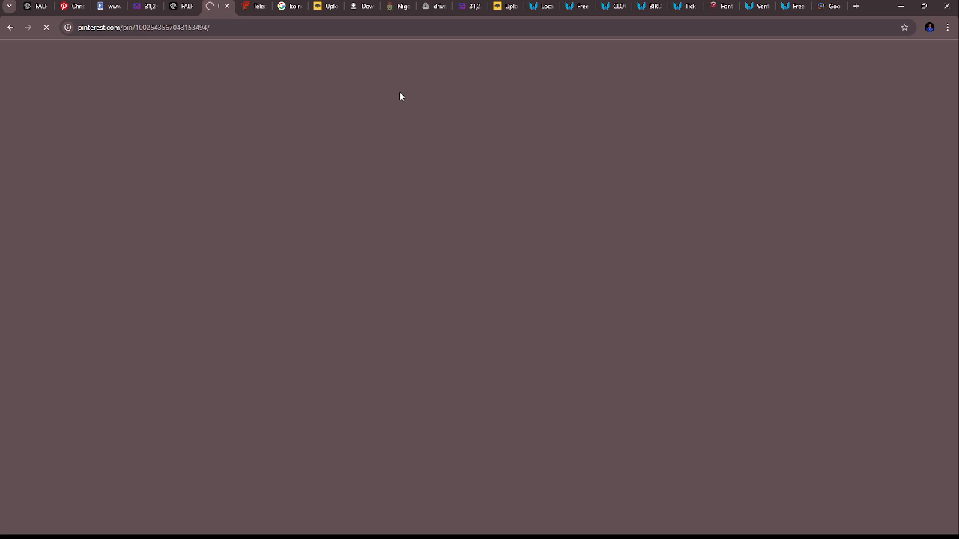
click(717, 6)
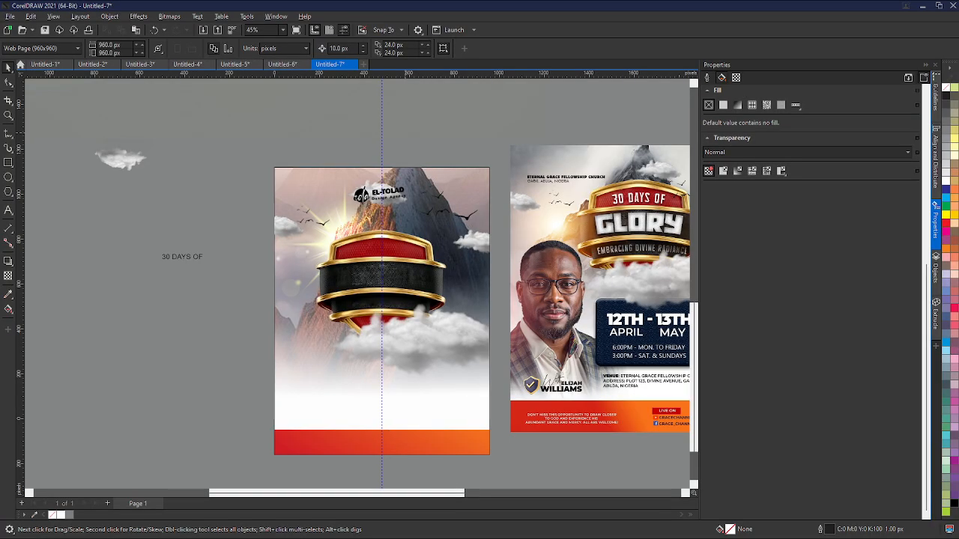
- Delete the word 'OF' from the text so it reads '30 DAYS'
scroll(341, 219, down, 1)
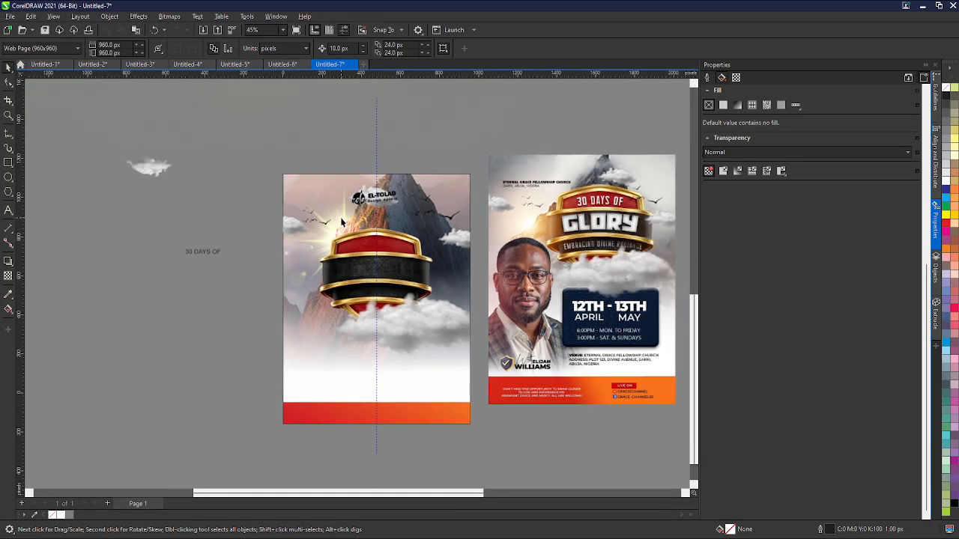
scroll(450, 413, up, 1)
scroll(380, 329, up, 2)
scroll(337, 286, down, 1)
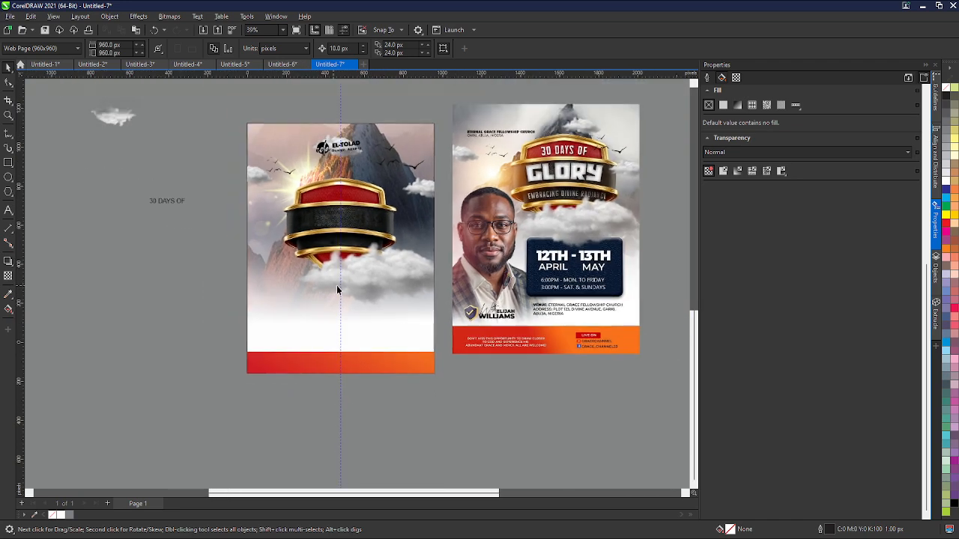
scroll(352, 290, up, 2)
scroll(352, 290, down, 1)
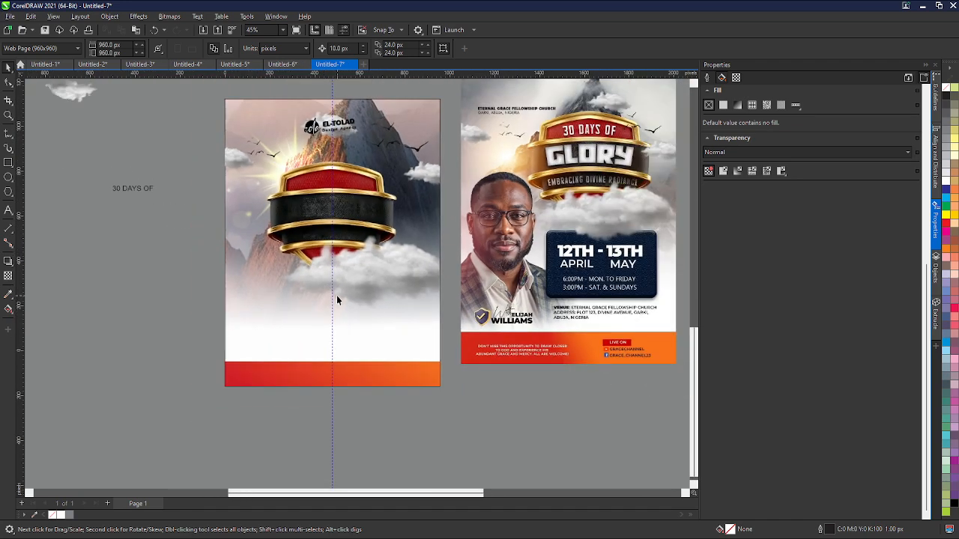
click(131, 189)
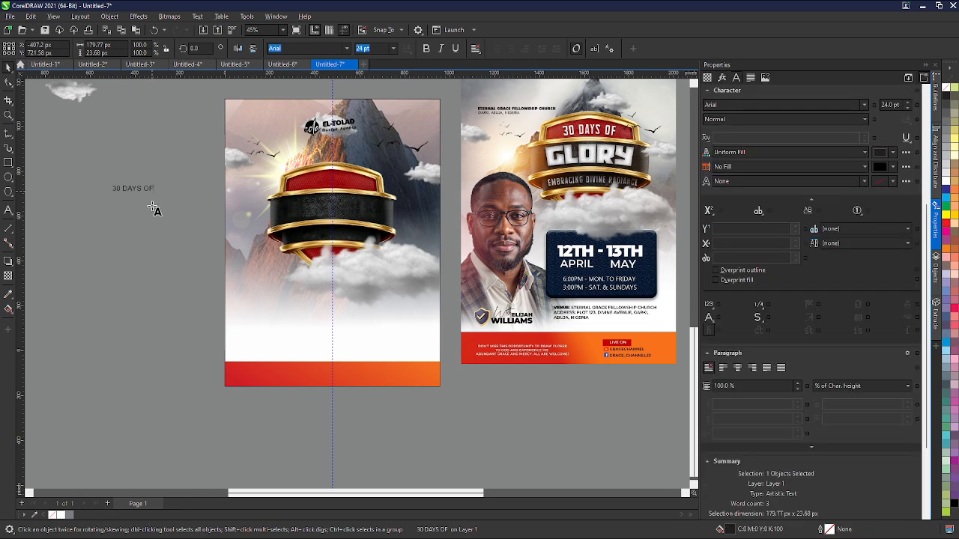
key(F8)
key(BackSpace)
key(BackSpace)
key(BackSpace)
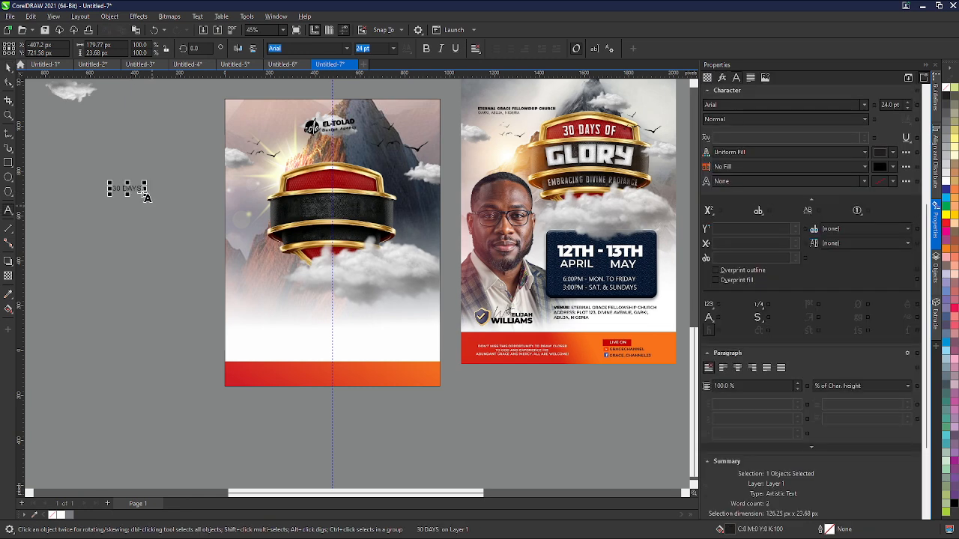
click(8, 67)
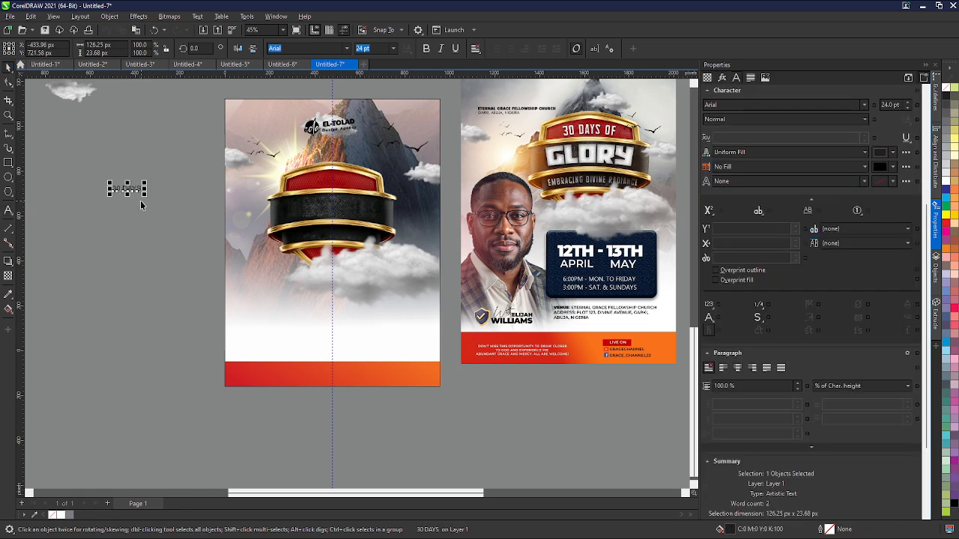
- Enlarge the '30 DAYS' text to about 44 pt in Evogria and place it on the shield's red top panel
drag(146, 197, 171, 217)
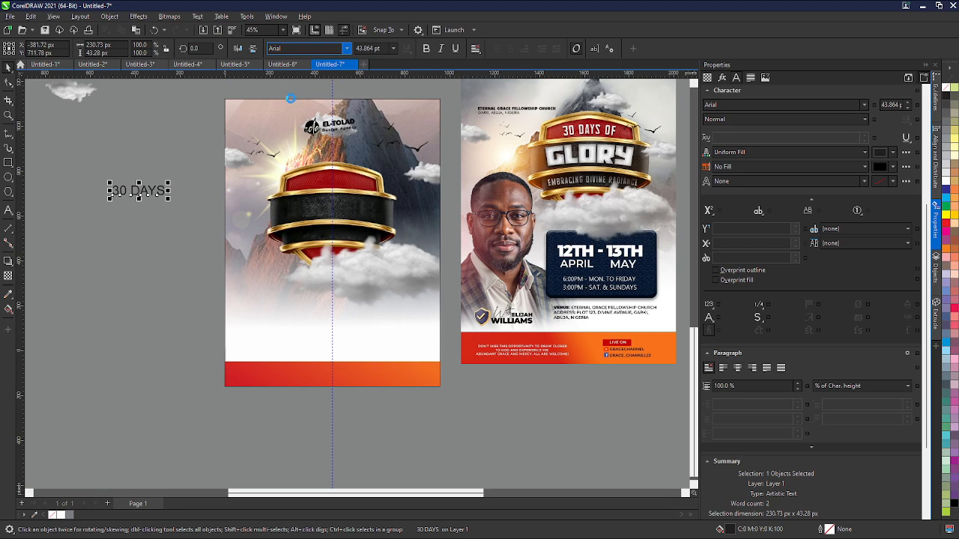
drag(304, 165, 338, 176)
scroll(334, 189, up, 5)
scroll(338, 177, down, 3)
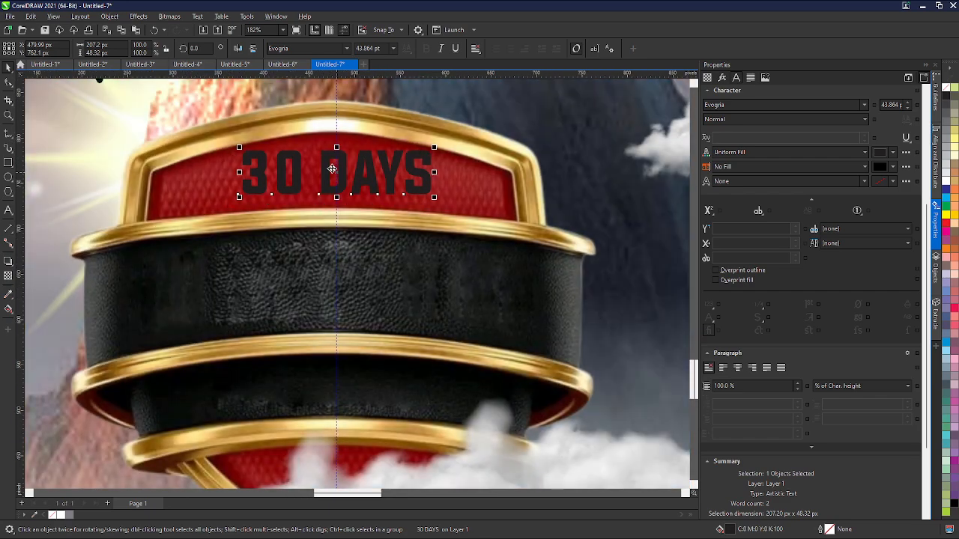
- Nudge the '30 DAYS' text slightly upward on the red panel and fill it white
scroll(314, 171, up, 5)
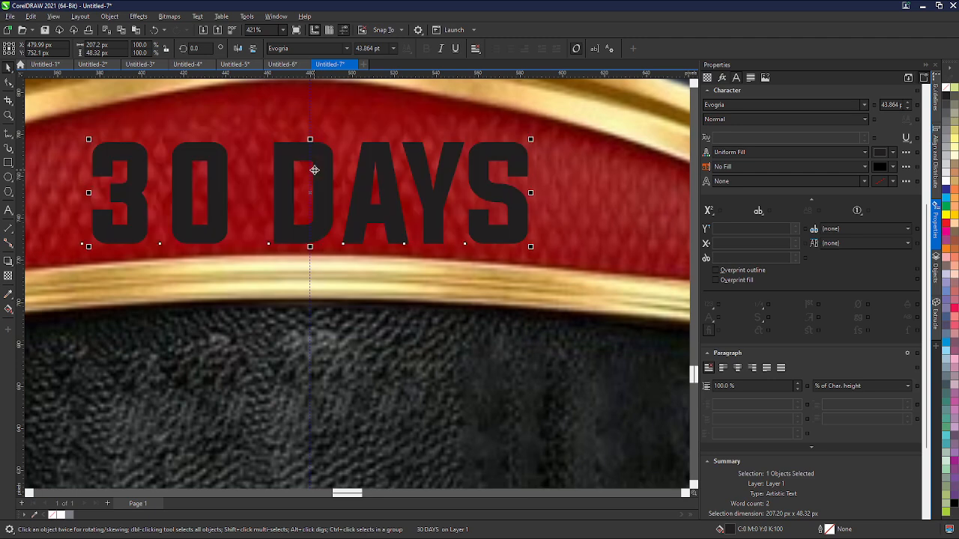
drag(310, 193, 309, 184)
scroll(308, 184, down, 1)
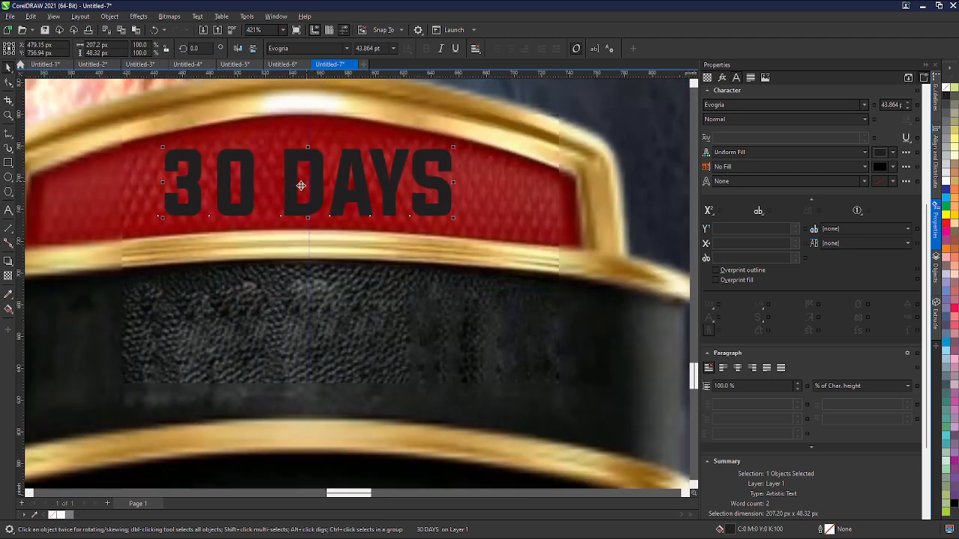
scroll(176, 216, down, 1)
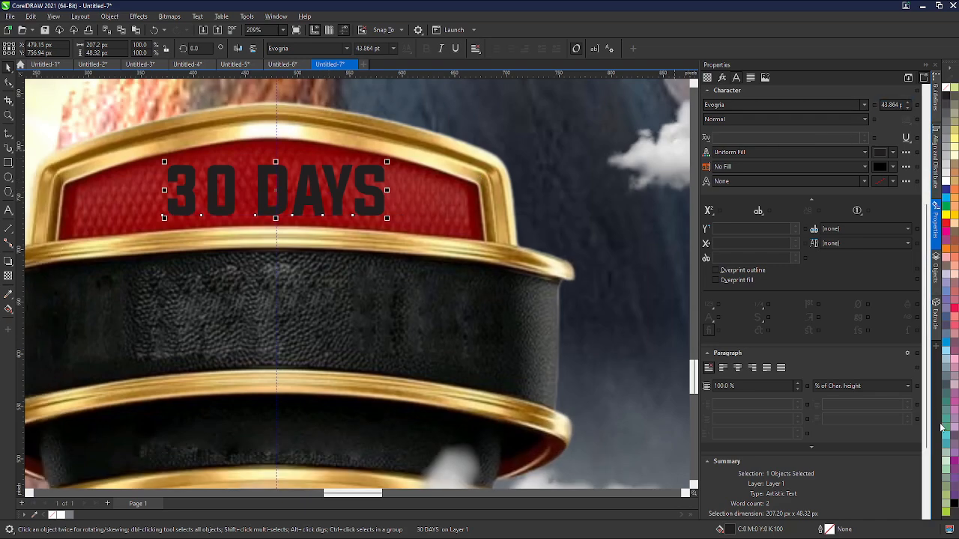
click(954, 506)
scroll(362, 125, down, 3)
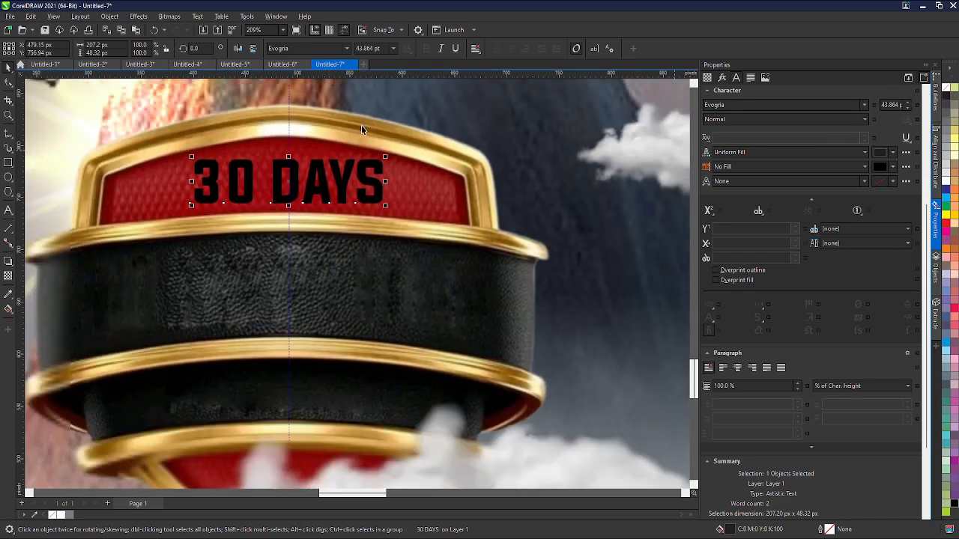
scroll(372, 202, down, 2)
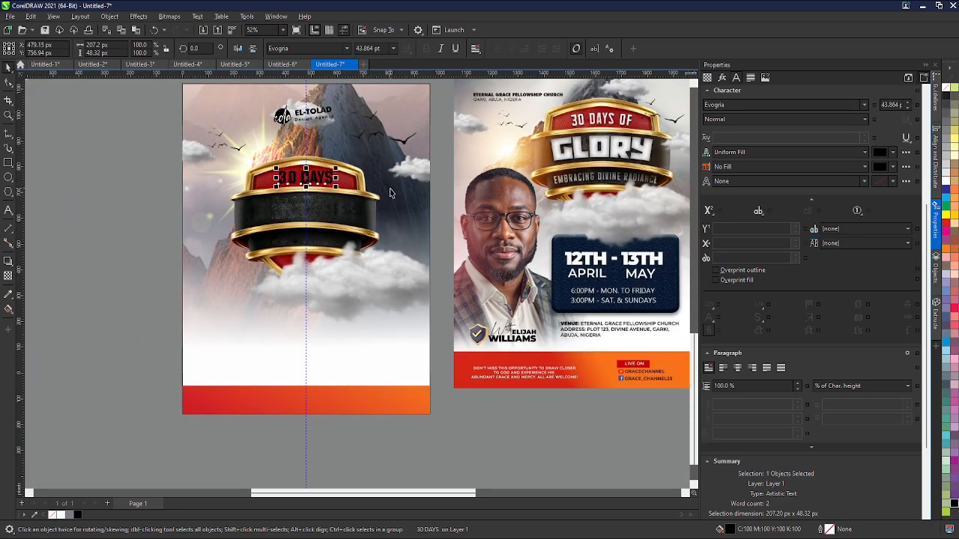
scroll(377, 196, up, 1)
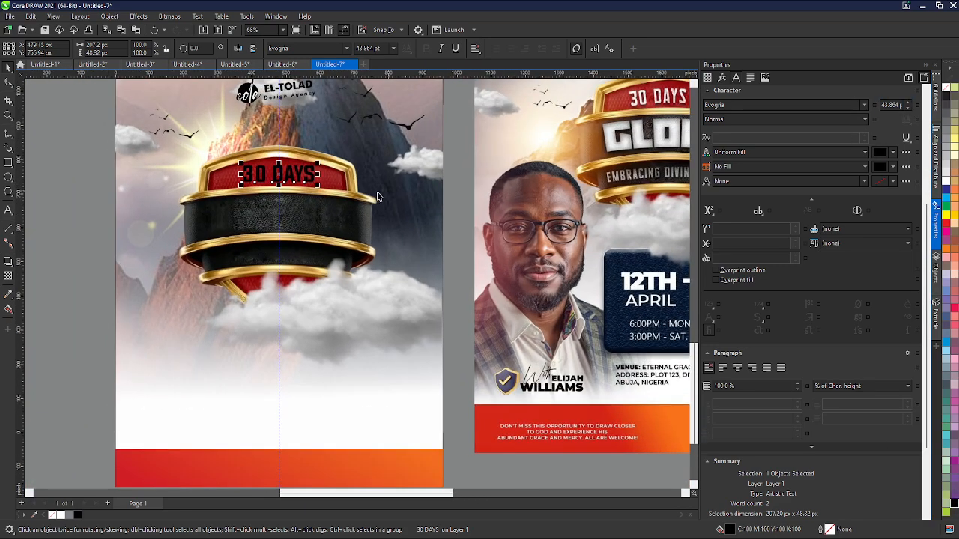
click(61, 515)
click(73, 357)
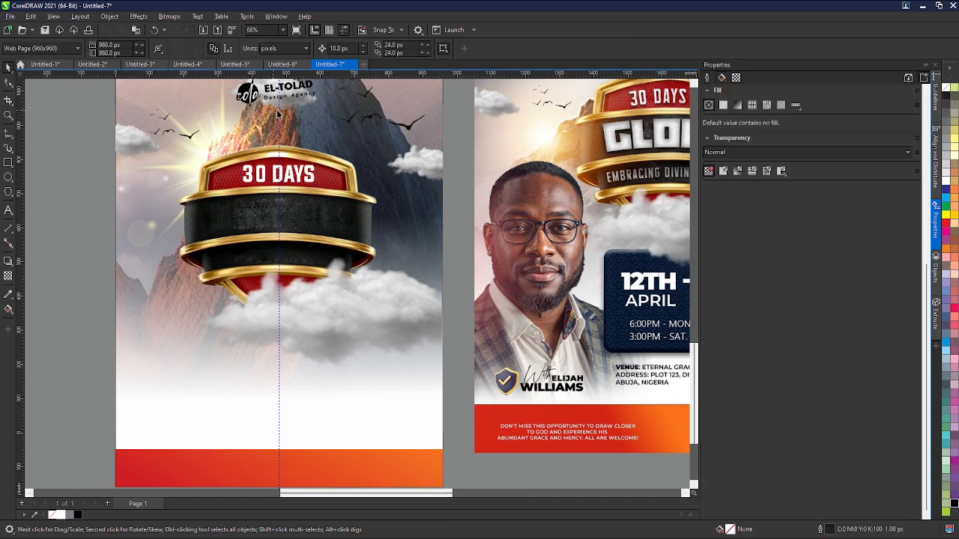
- Duplicate the '30 DAYS' text onto the black band and change the copy to 'TRAINING'
click(284, 174)
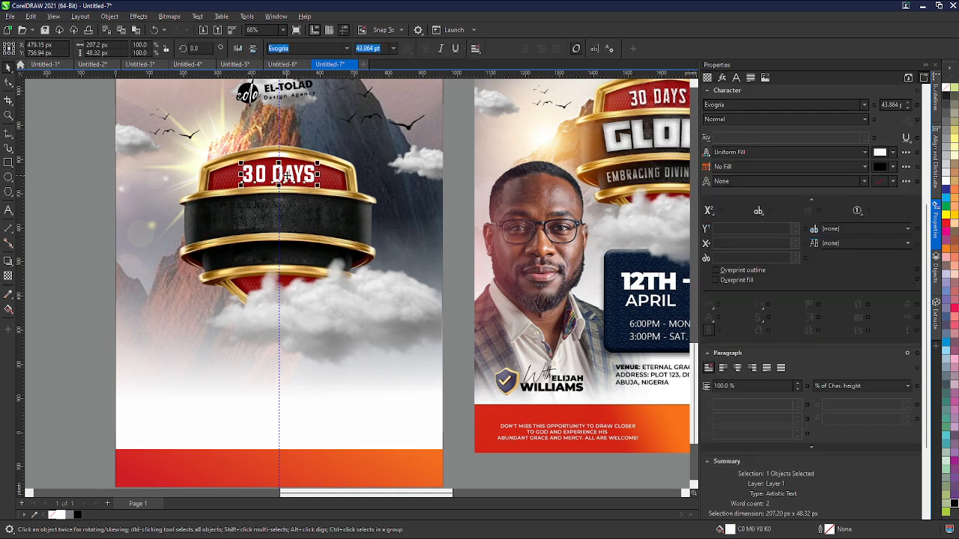
drag(285, 174, 279, 207)
double_click(281, 210)
double_click(285, 212)
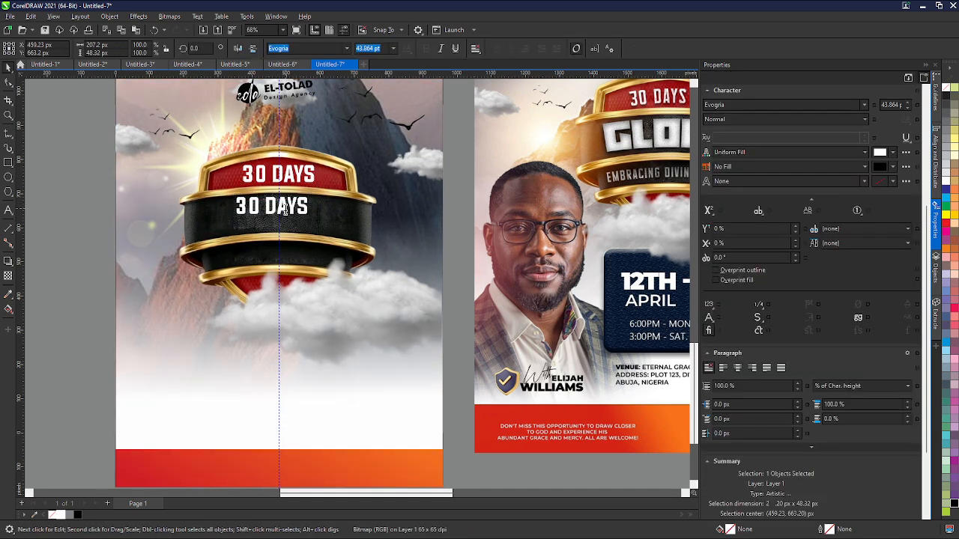
key(ctrl+a)
text(TRAINING)
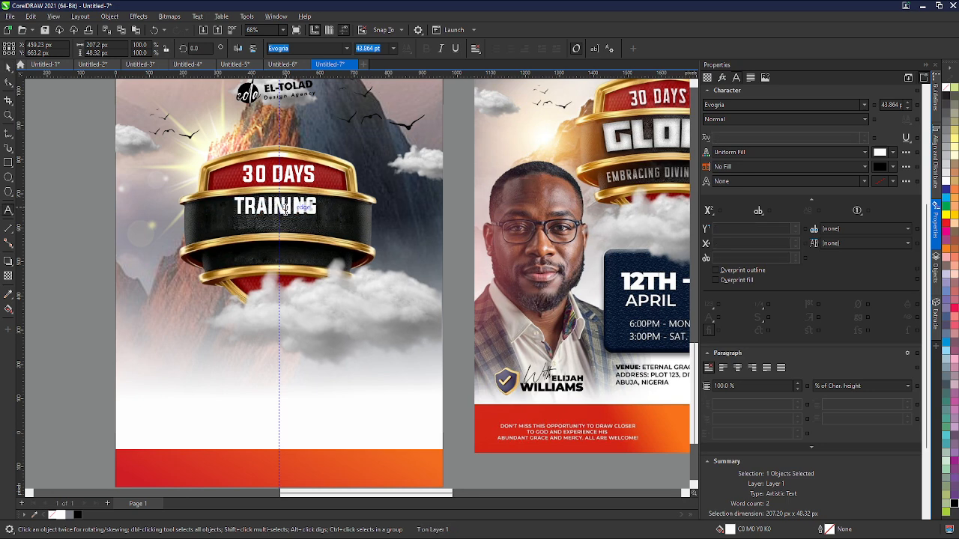
double_click(285, 211)
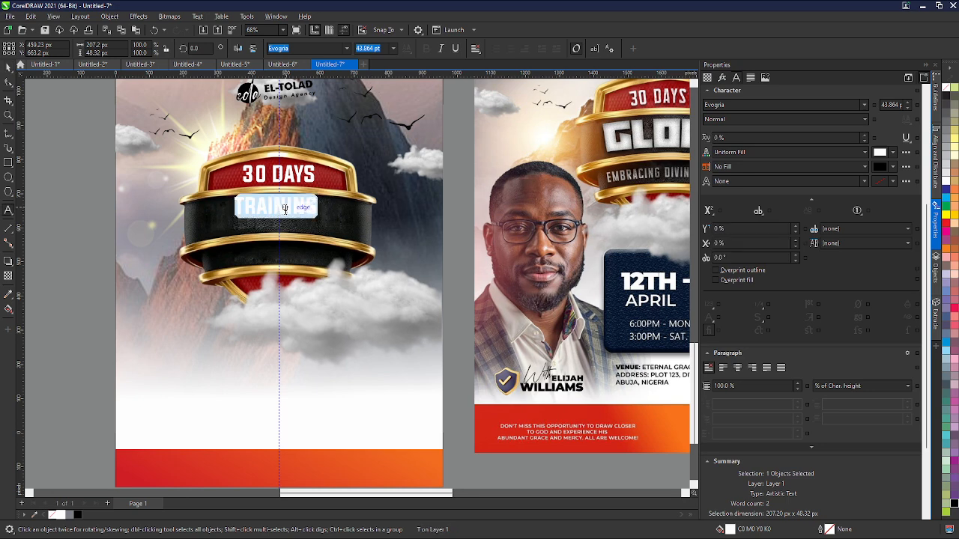
scroll(353, 179, down, 1)
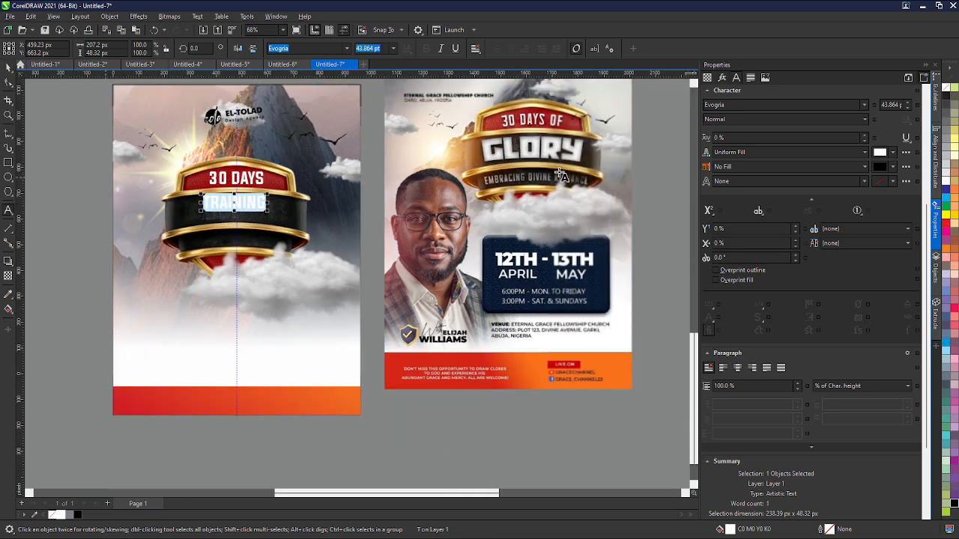
scroll(530, 176, up, 2)
scroll(509, 206, down, 1)
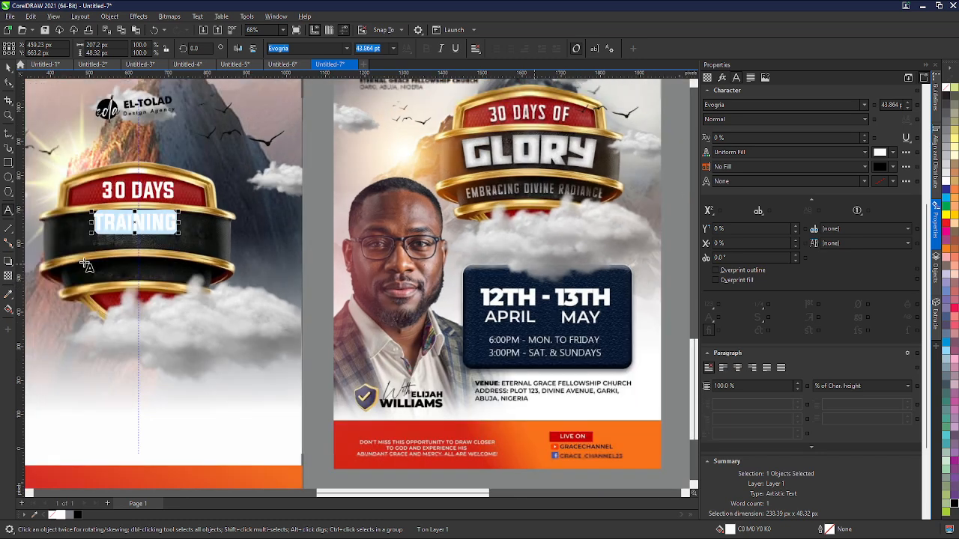
key(Delete)
scroll(143, 225, down, 2)
key(ctrl+z)
- Draw an ellipse about 650 × 191 px spanning the shield's lower band to serve as a text path
scroll(152, 229, up, 3)
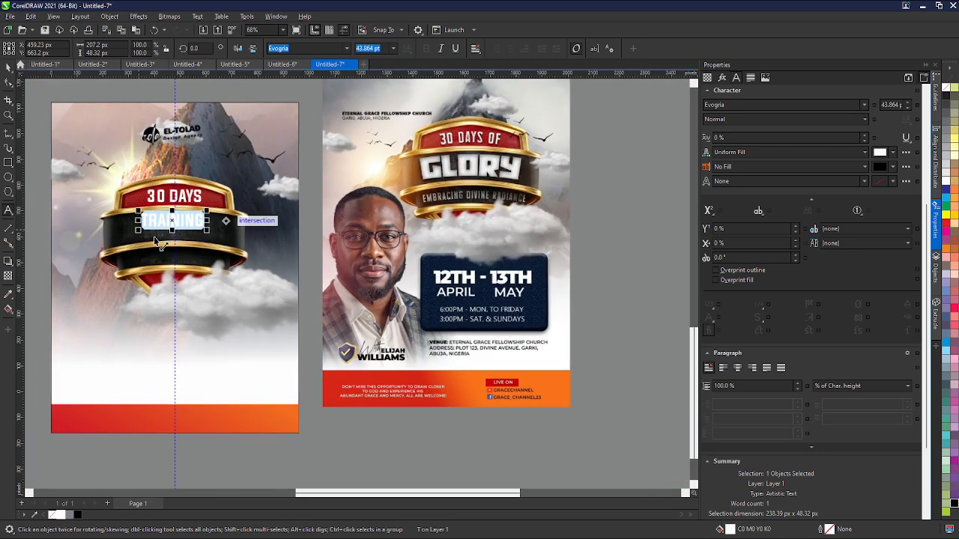
scroll(159, 238, up, 1)
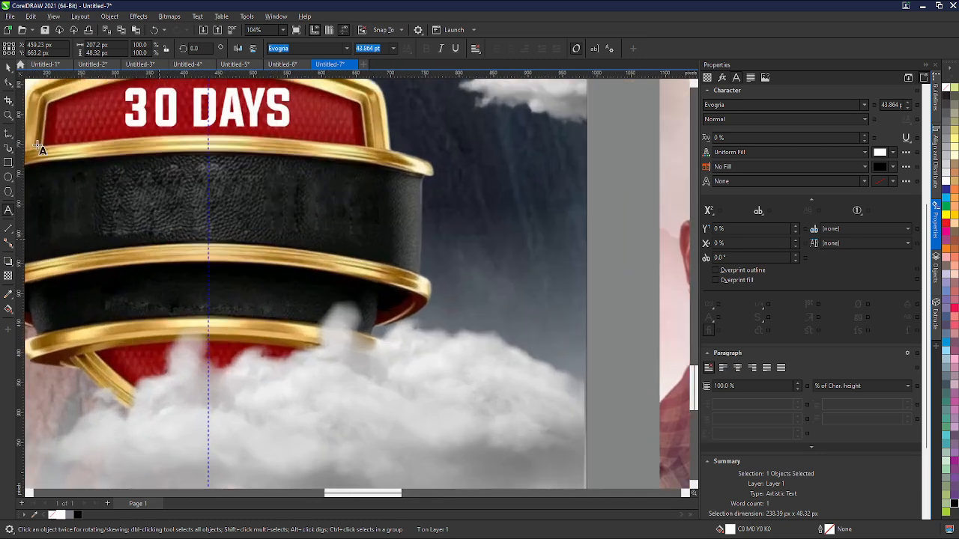
click(225, 193)
scroll(225, 194, down, 3)
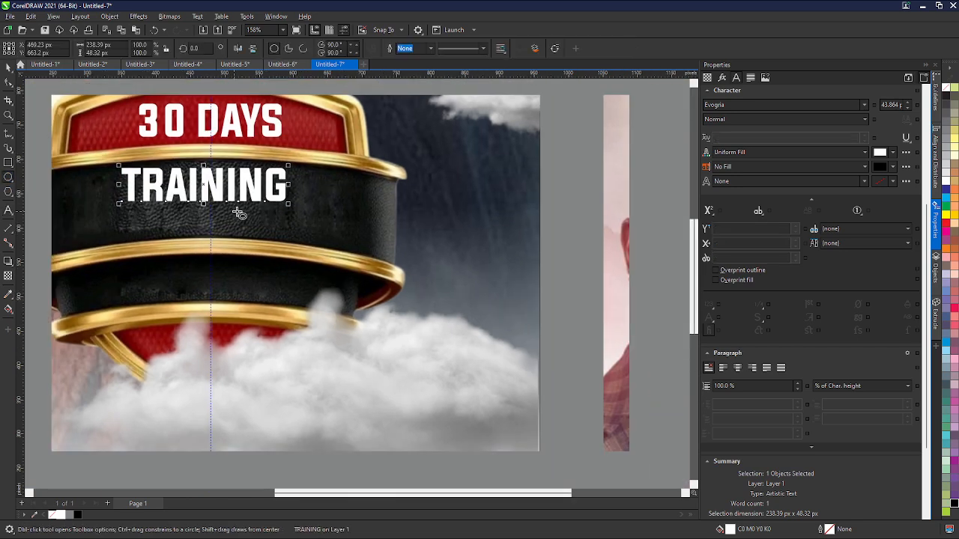
scroll(142, 243, up, 2)
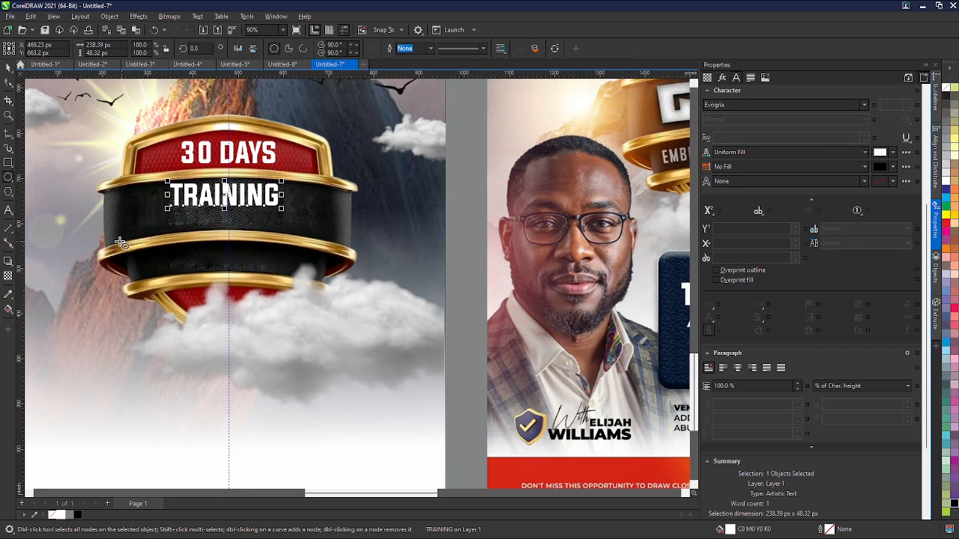
mouse_move(105, 245)
mouse_down()
mouse_move(247, 250)
mouse_move(373, 303)
mouse_move(350, 334)
mouse_up()
key(space)
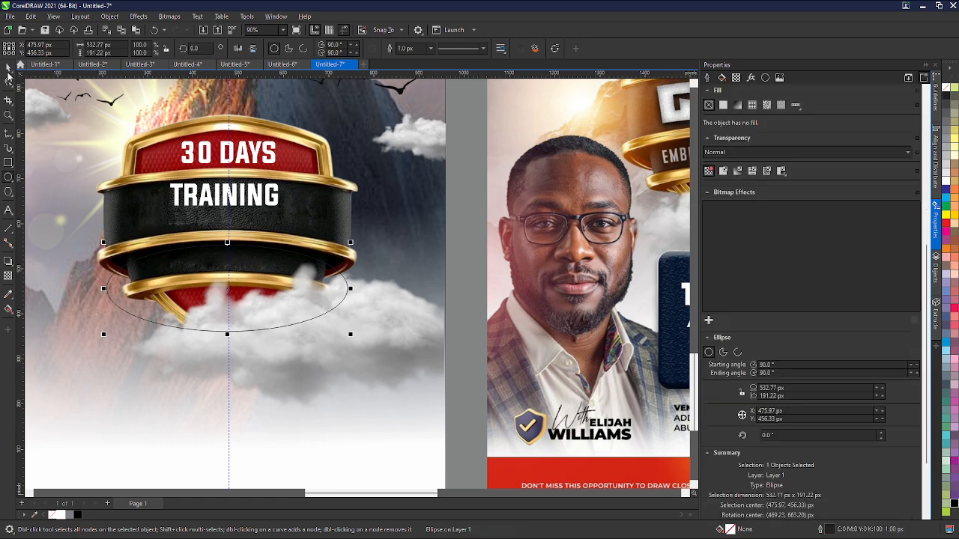
drag(229, 286, 207, 275)
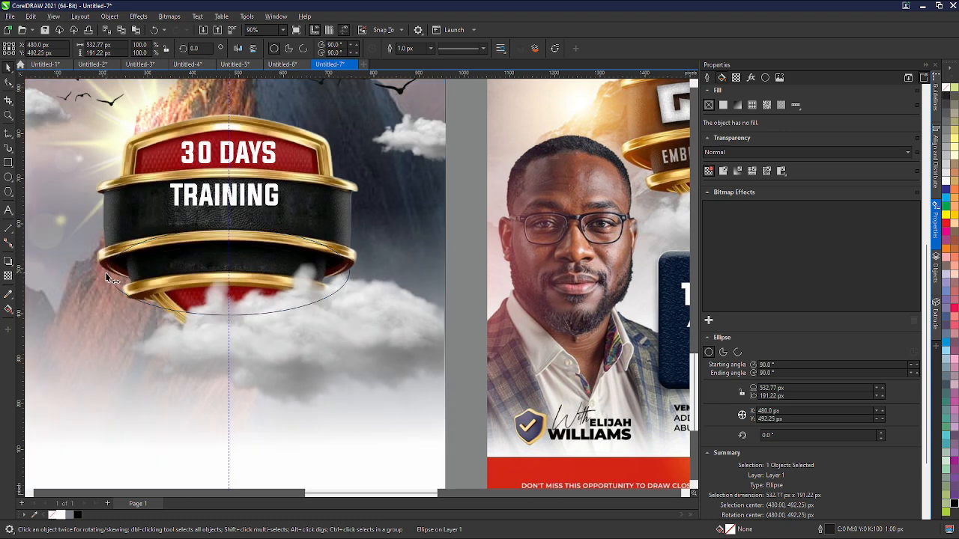
drag(106, 272, 76, 273)
drag(352, 272, 379, 279)
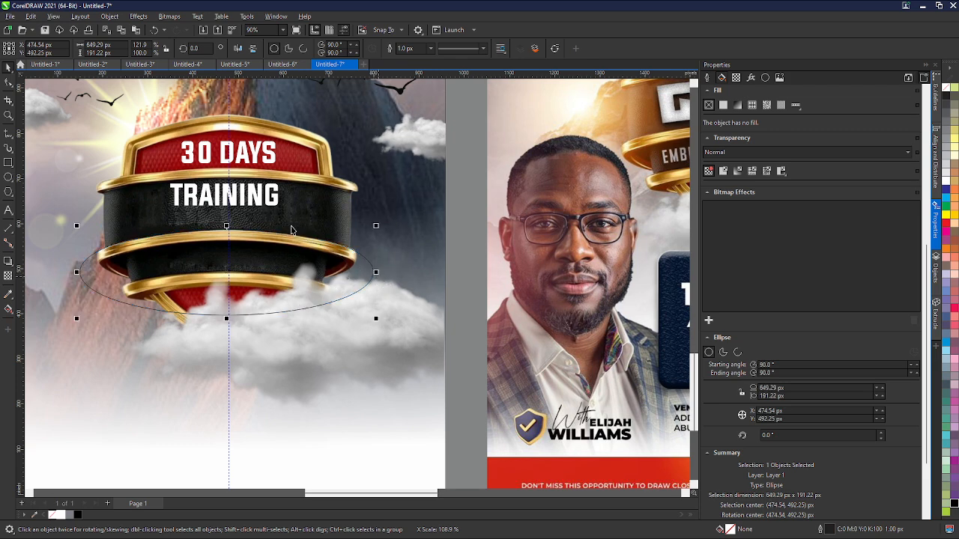
- Cut the 'TRAINING' text and paste it onto the ellipse so it curves along the path
click(255, 206)
click(239, 272)
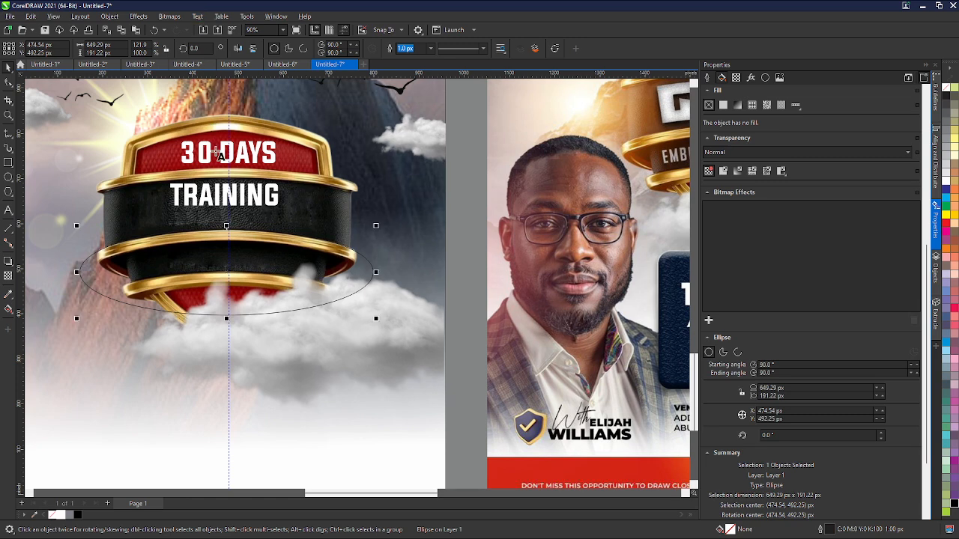
key(F8)
click(223, 229)
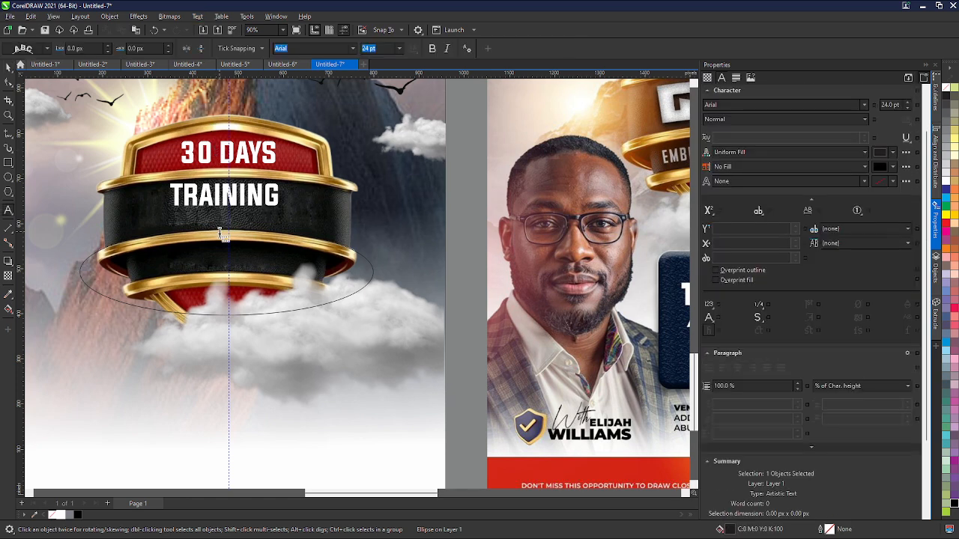
double_click(217, 199)
key(ctrl+c)
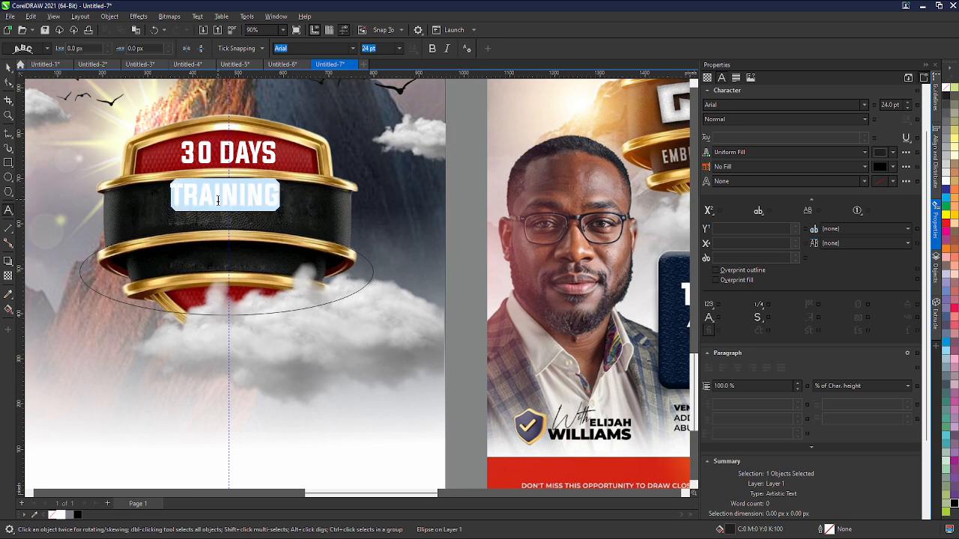
key(Delete)
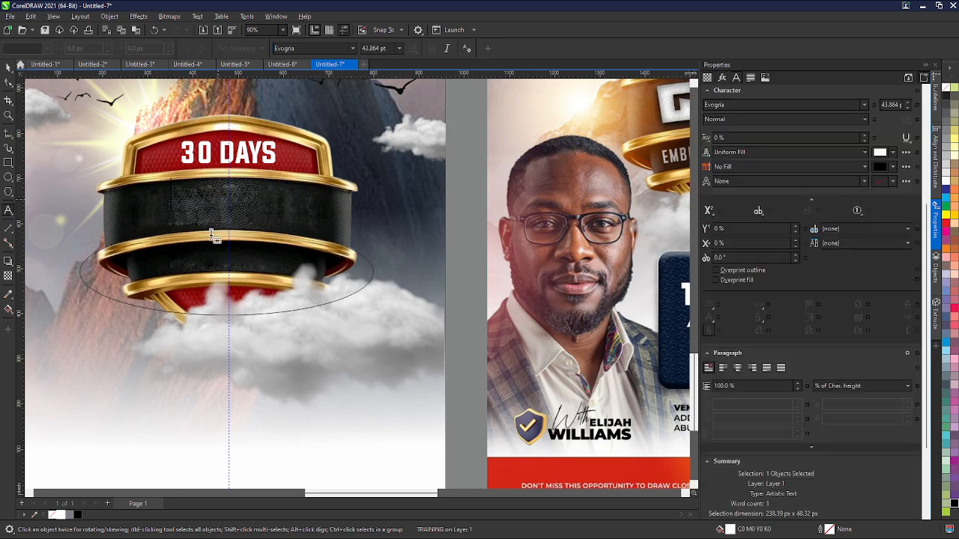
click(212, 234)
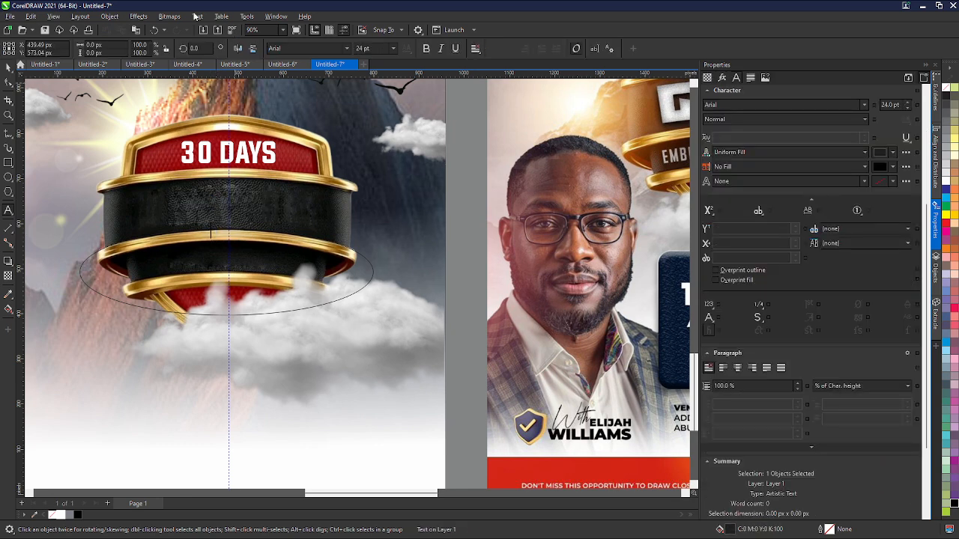
click(8, 69)
click(155, 252)
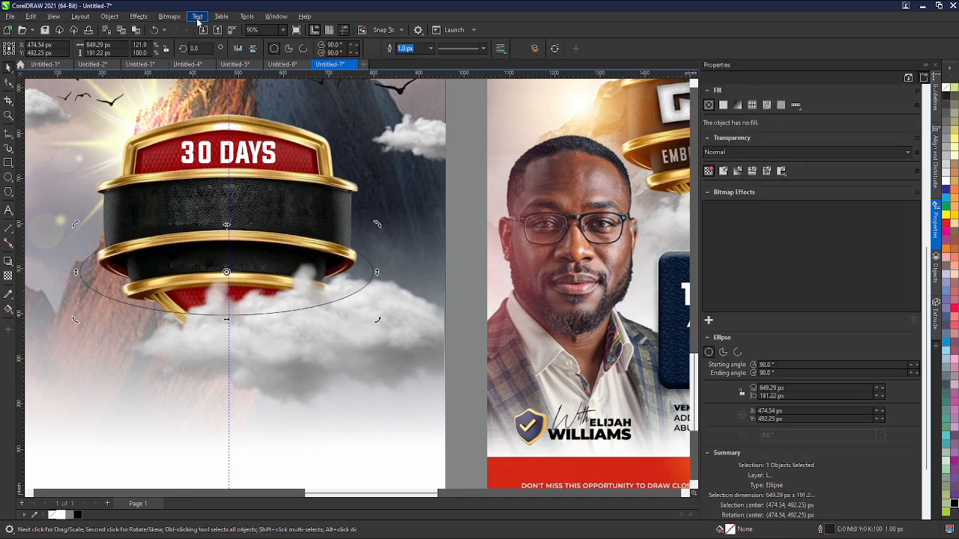
click(220, 156)
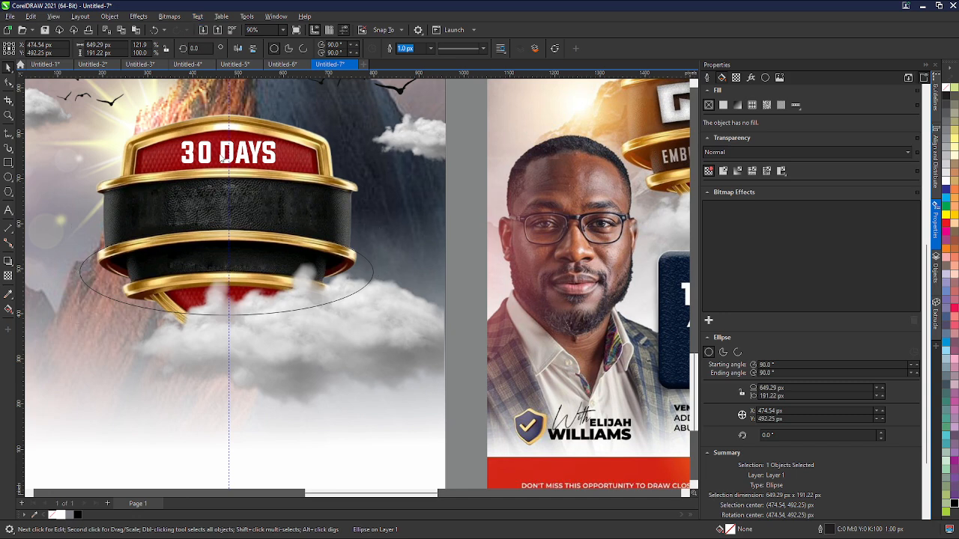
click(210, 229)
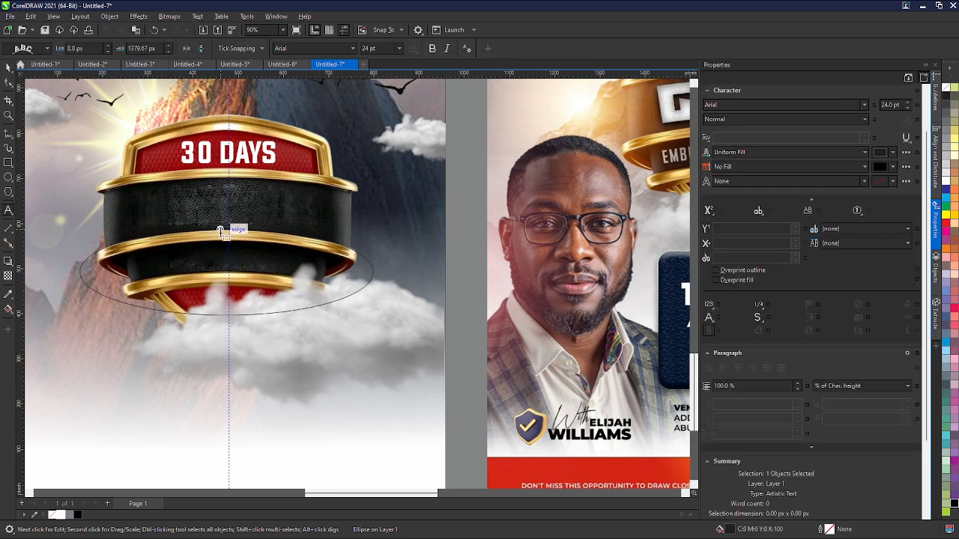
key(ctrl+v)
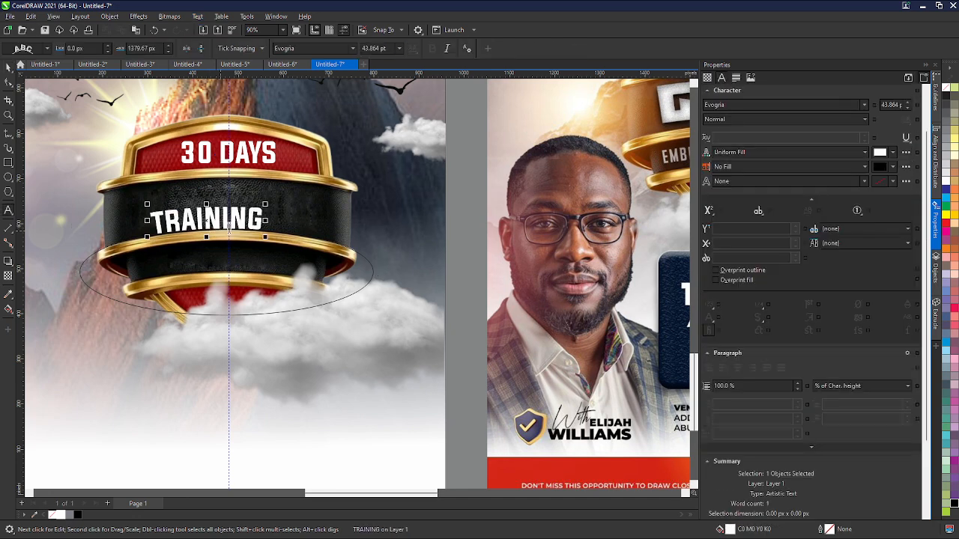
- Resize the curved 'TRAINING' text to about 77 pt and centre it across the black band
key(ctrl+a)
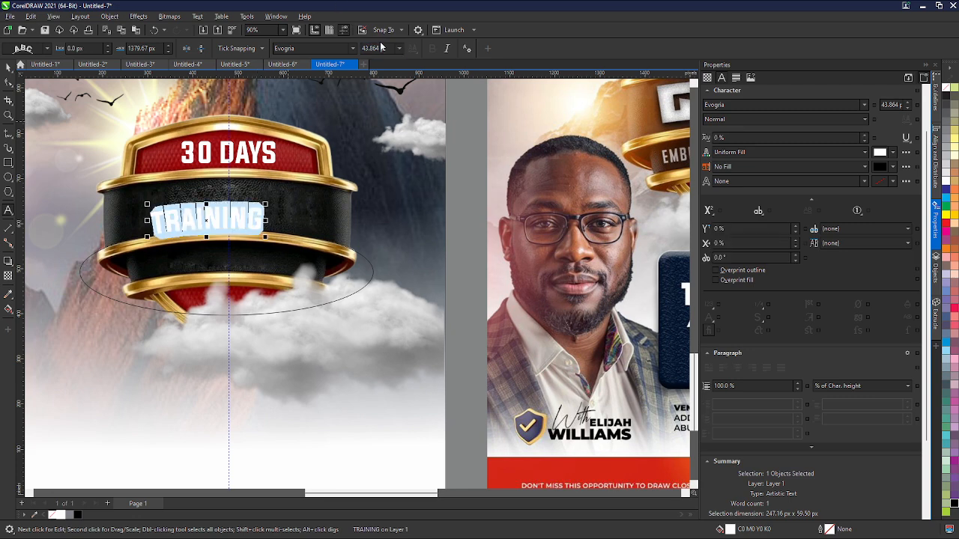
click(8, 67)
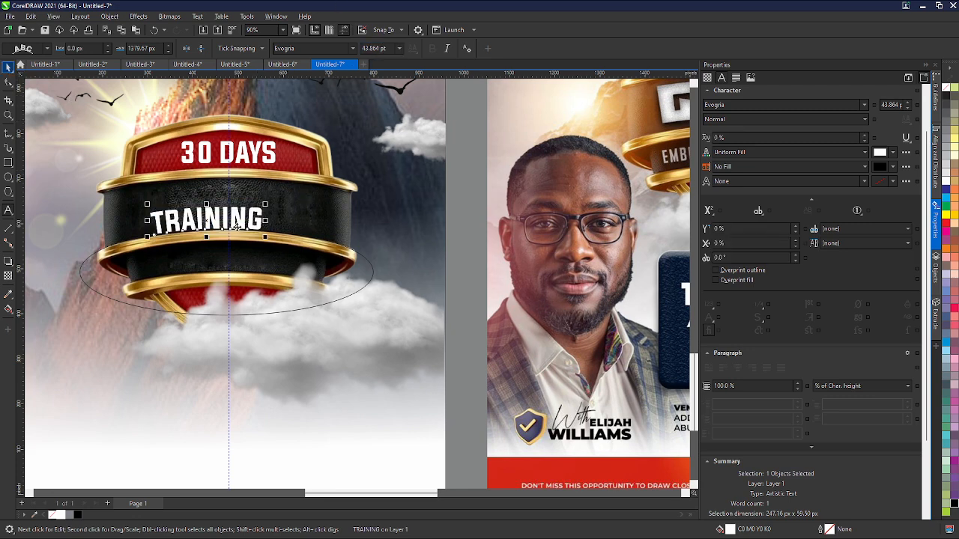
drag(265, 238, 368, 296)
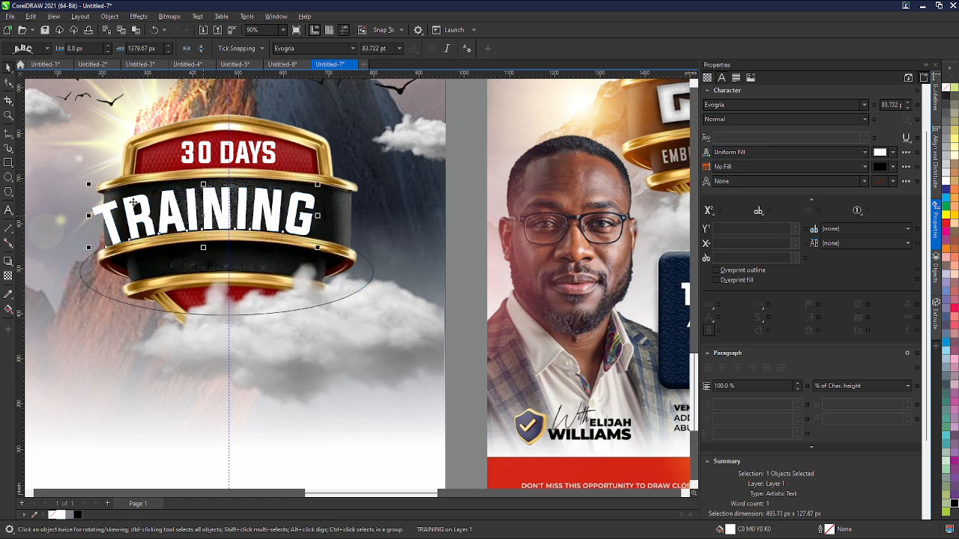
drag(87, 185, 105, 190)
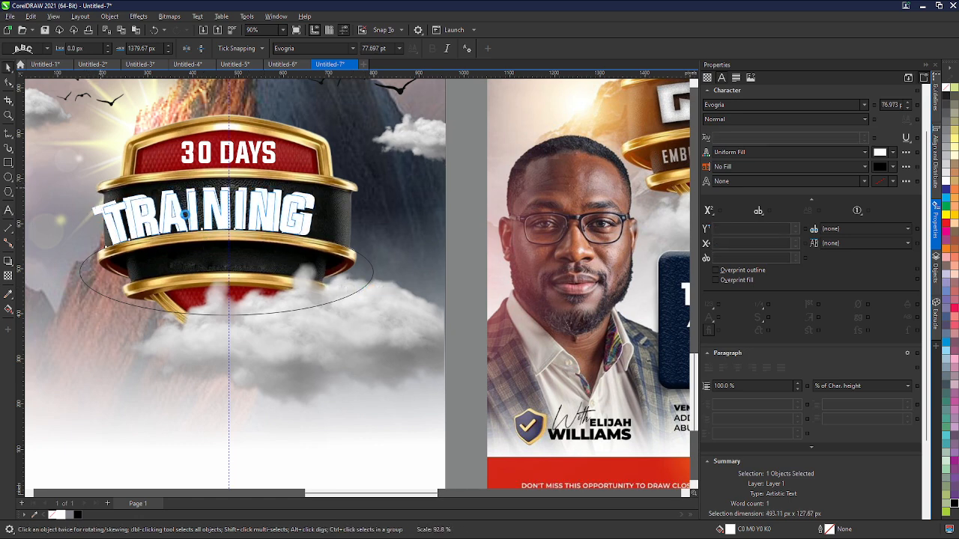
drag(215, 217, 229, 220)
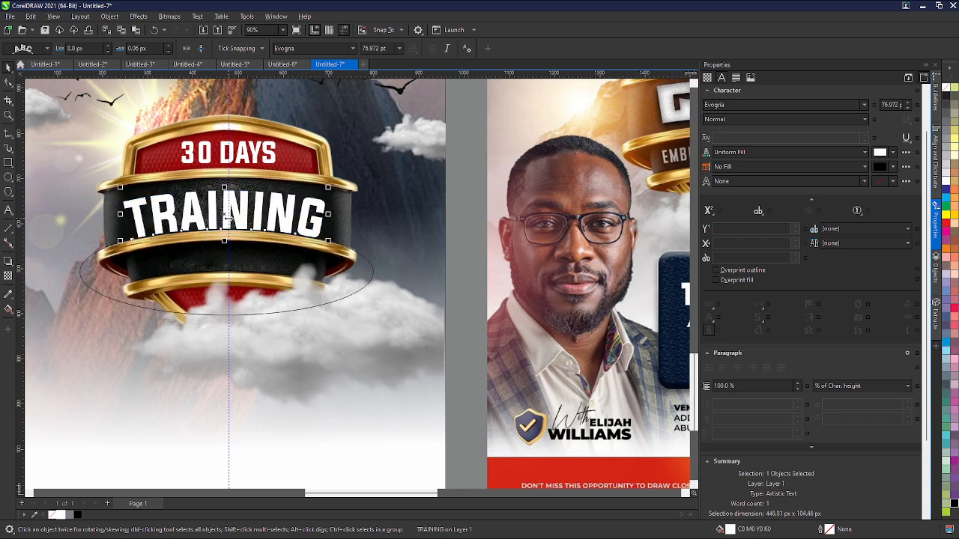
scroll(229, 220, down, 2)
scroll(245, 252, up, 3)
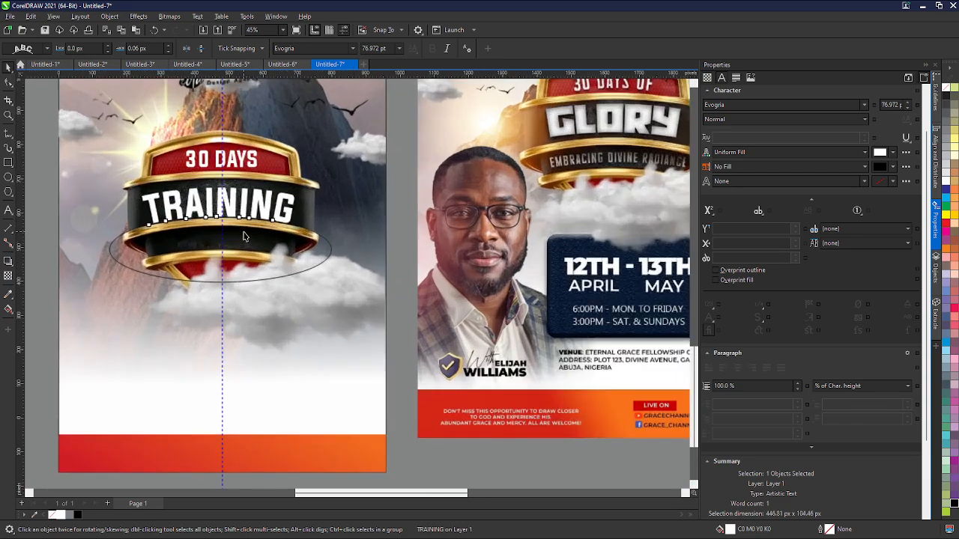
double_click(245, 208)
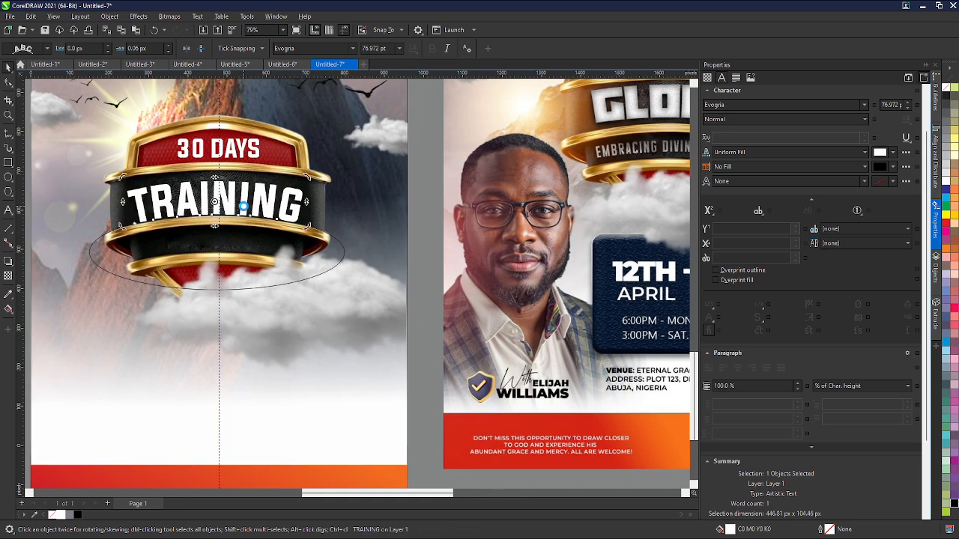
- Change the font of the curved 'TRAINING' text to Geometria
key(ctrl+a)
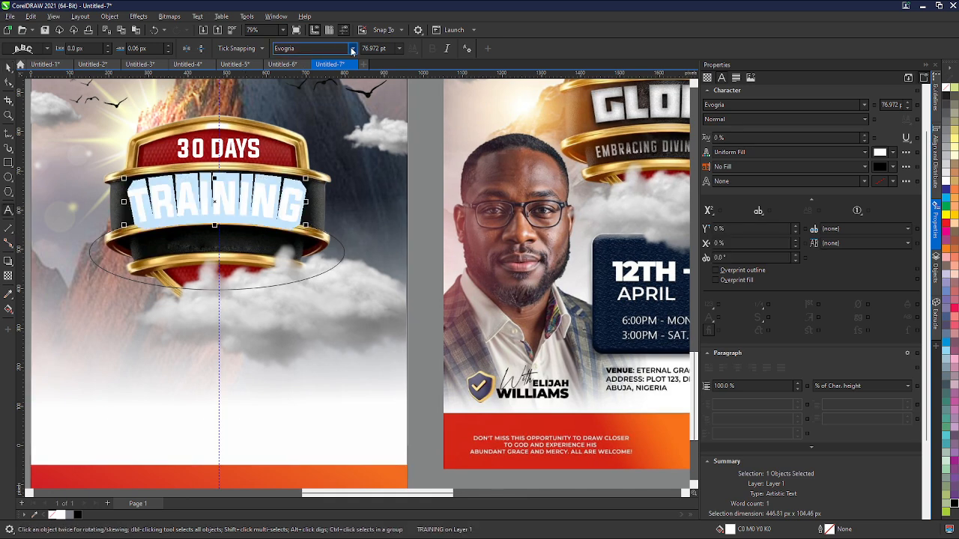
click(351, 51)
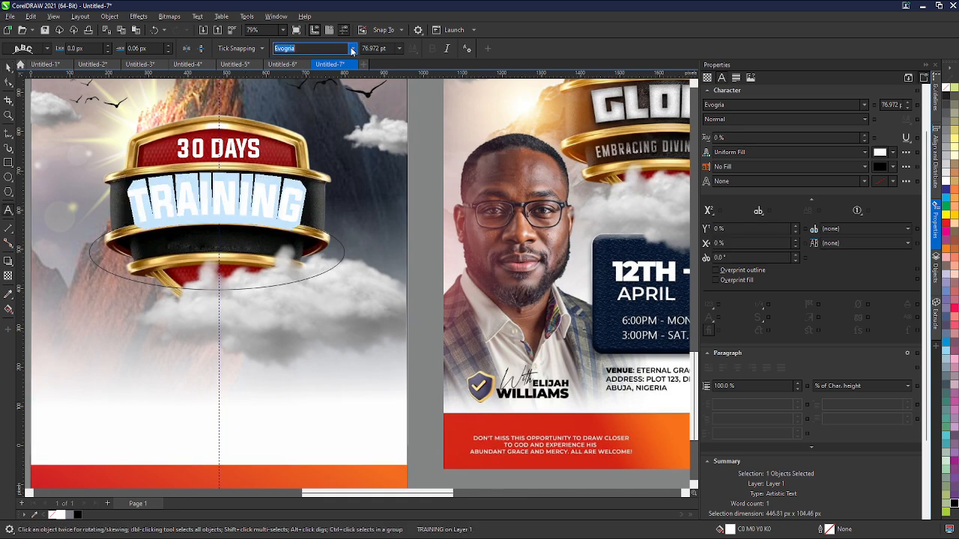
key(Return)
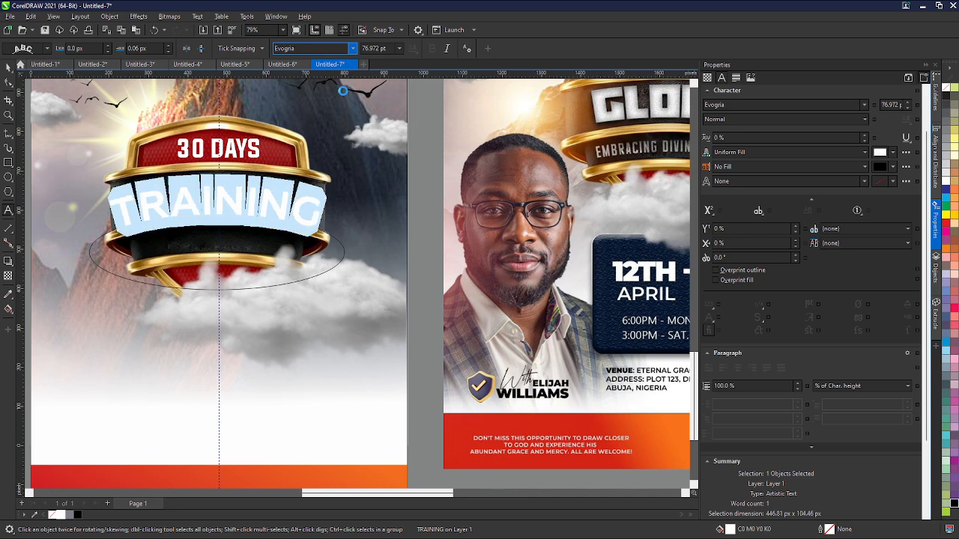
click(354, 50)
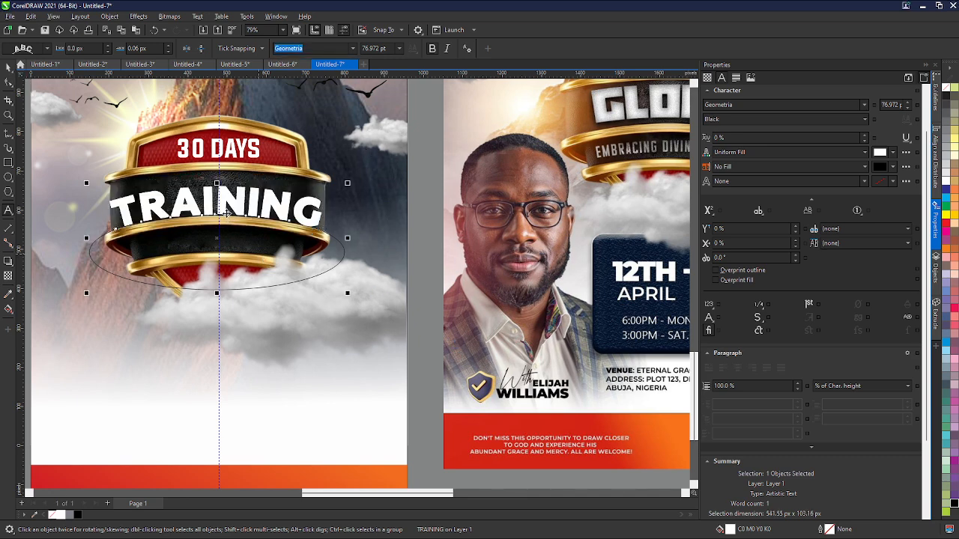
- Select the ellipse path under the curved 'TRAINING' text and remove it from the design
scroll(227, 213, down, 2)
scroll(227, 202, up, 1)
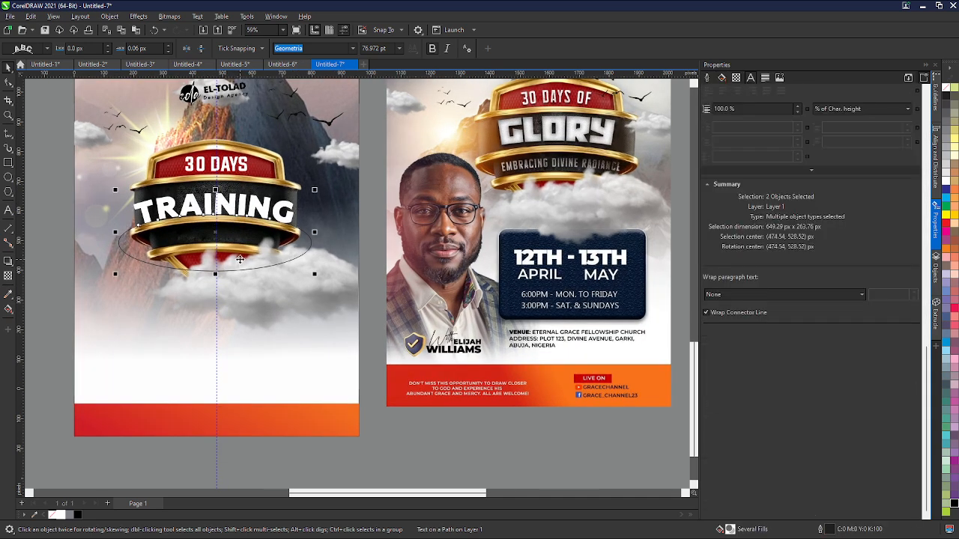
click(240, 259)
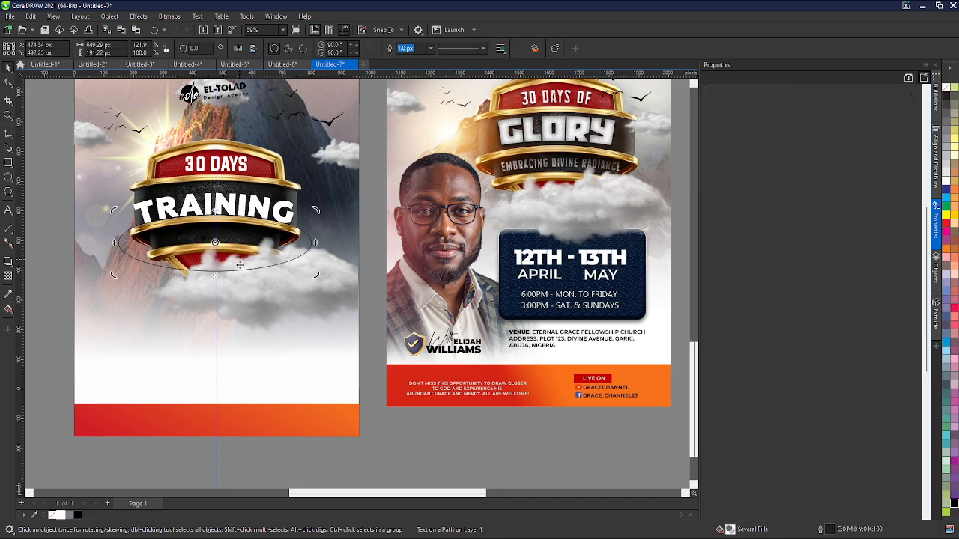
click(230, 230)
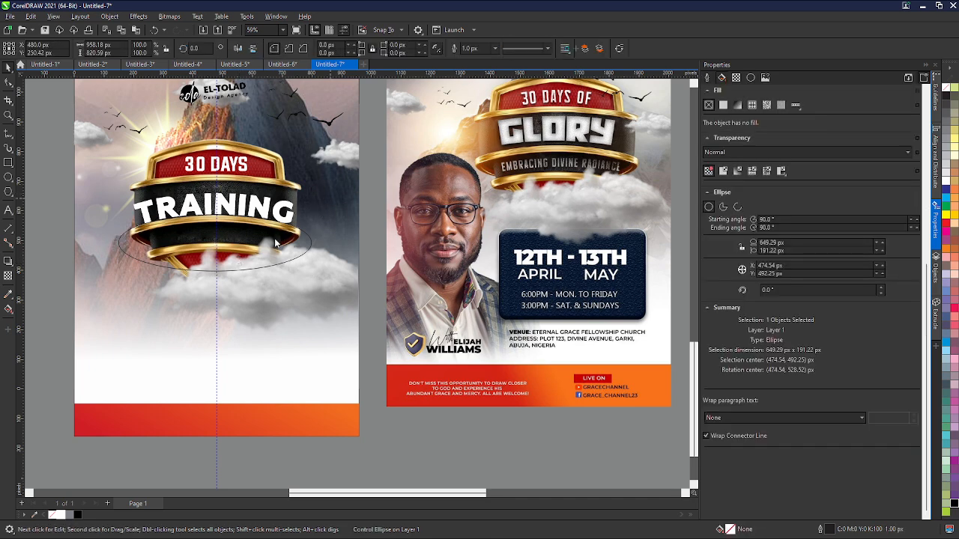
click(230, 230)
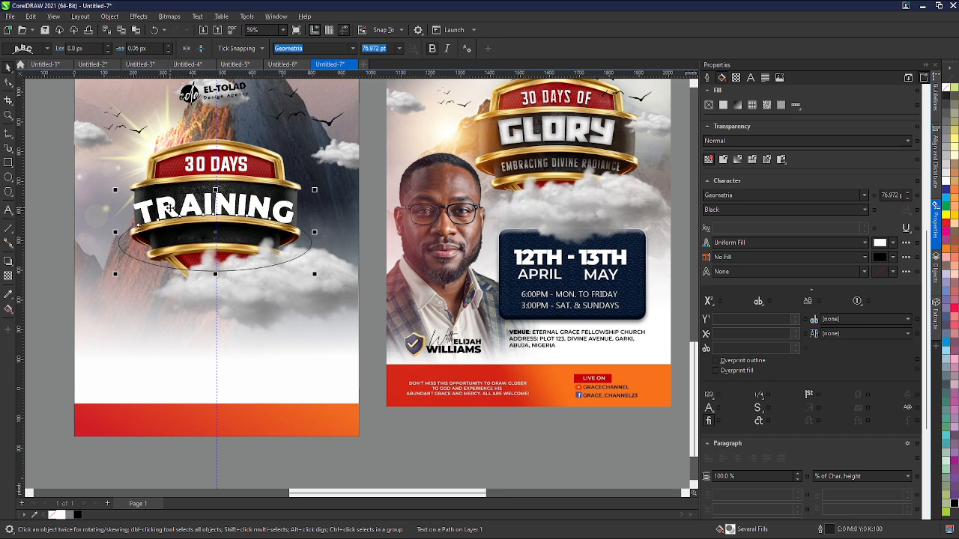
click(243, 239)
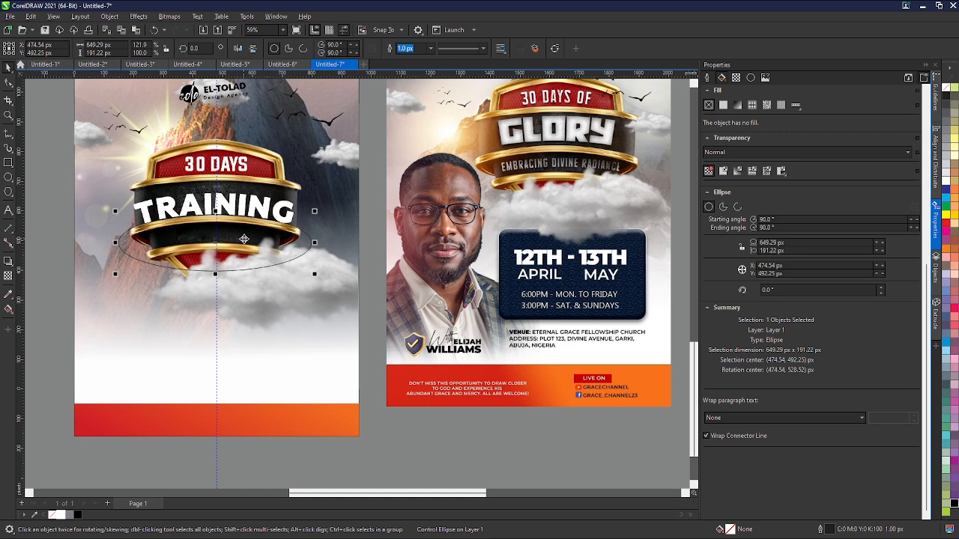
key(Escape)
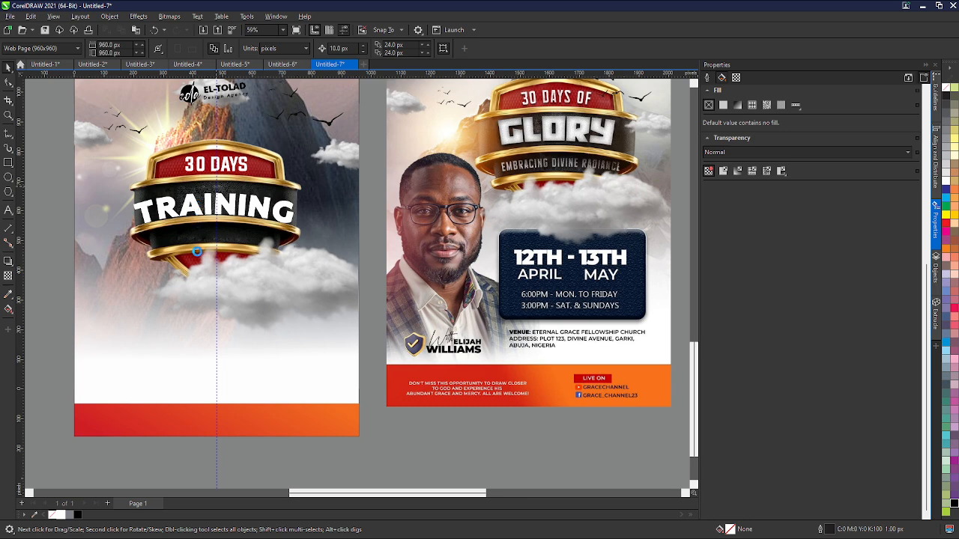
scroll(196, 253, up, 1)
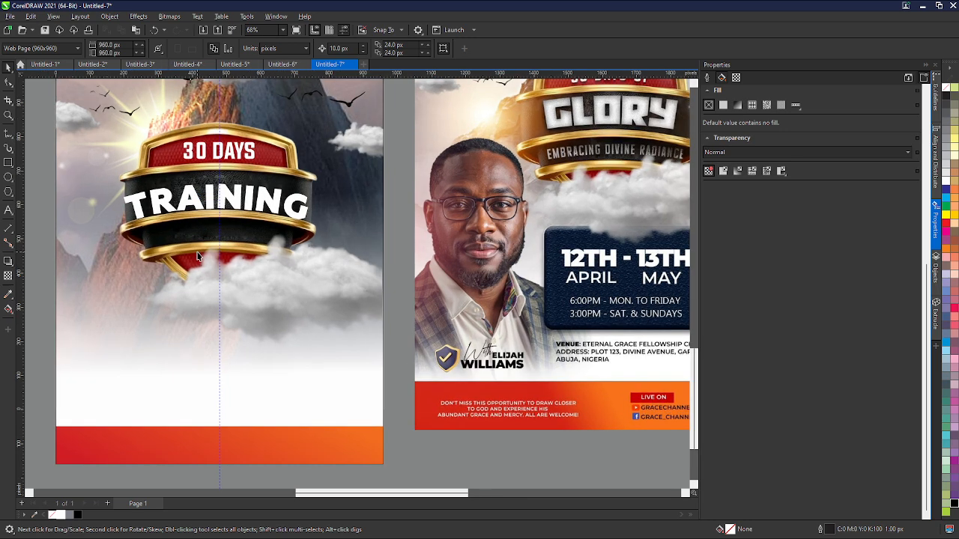
scroll(198, 256, up, 1)
click(198, 203)
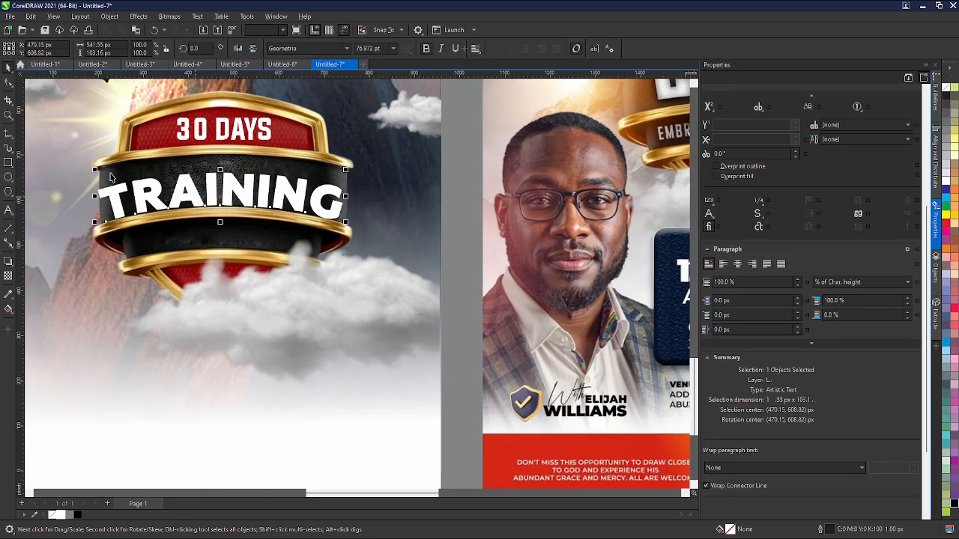
drag(95, 170, 114, 201)
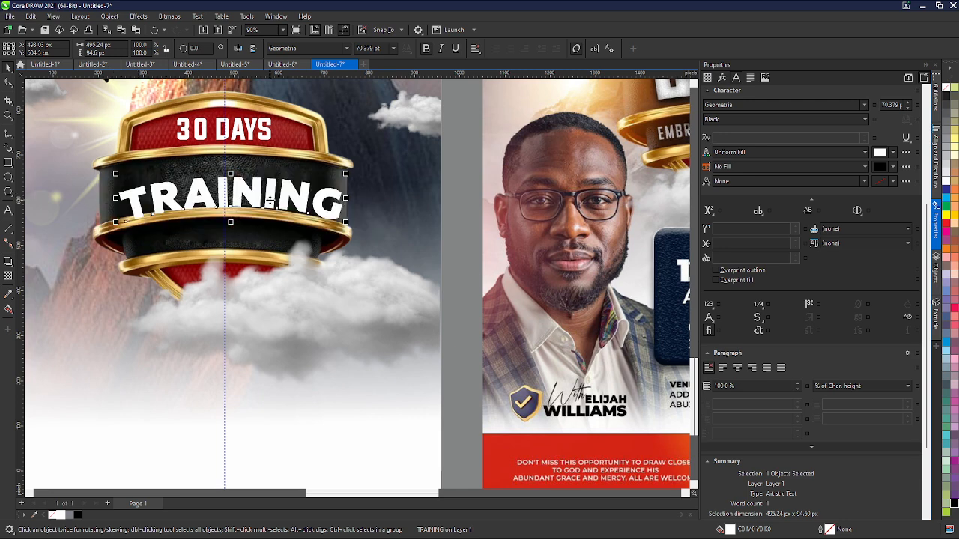
key(ctrl+z)
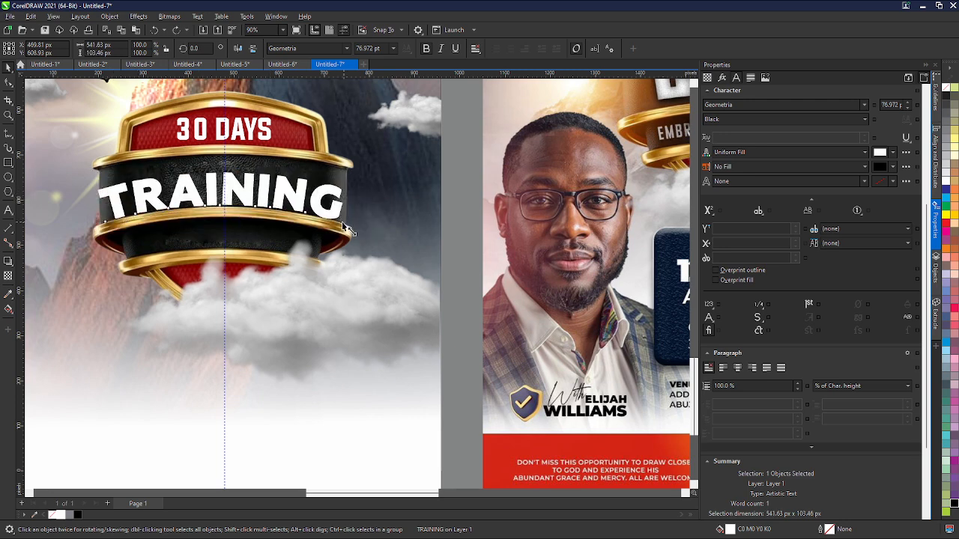
- Resize the 'TRAINING' text to about 65 pt and recentre it across the black band
drag(348, 224, 335, 220)
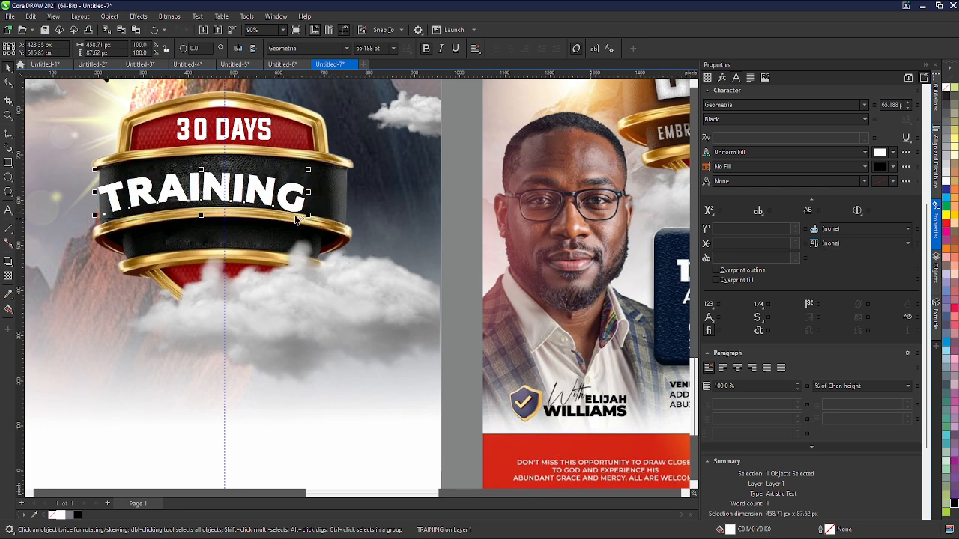
drag(201, 193, 222, 197)
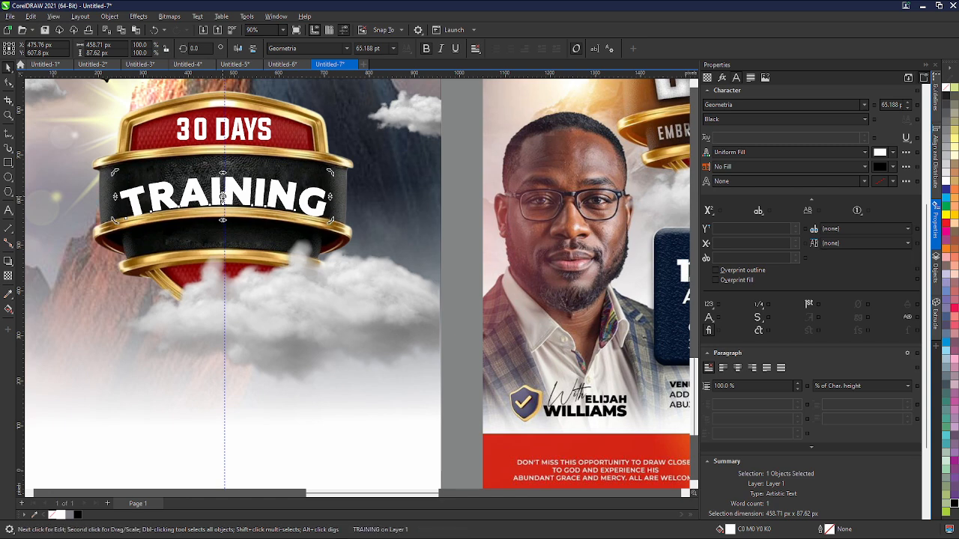
double_click(222, 196)
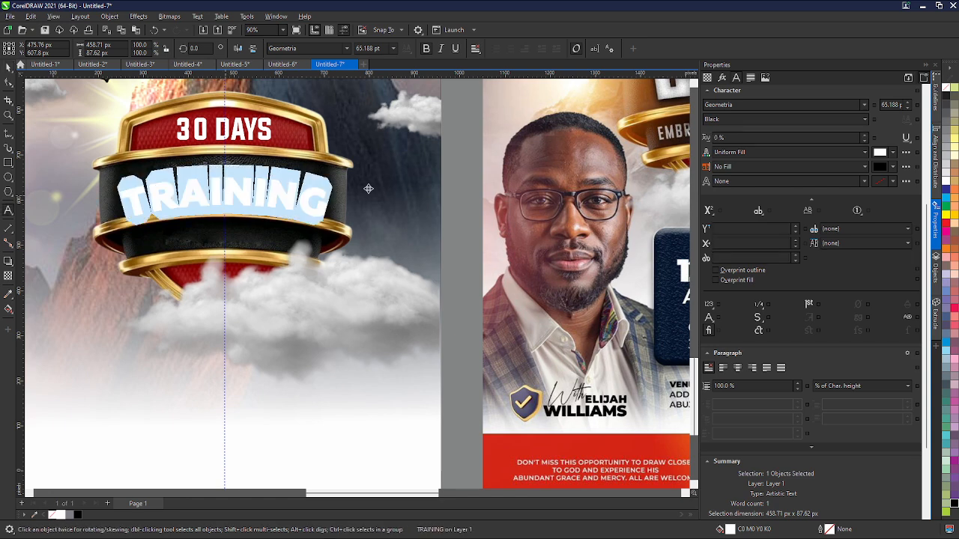
click(690, 281)
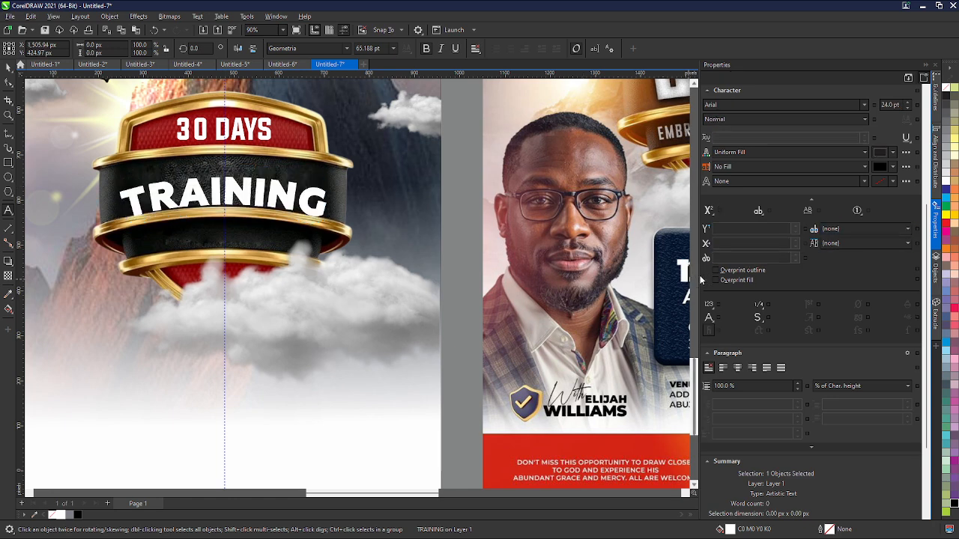
scroll(697, 281, up, 3)
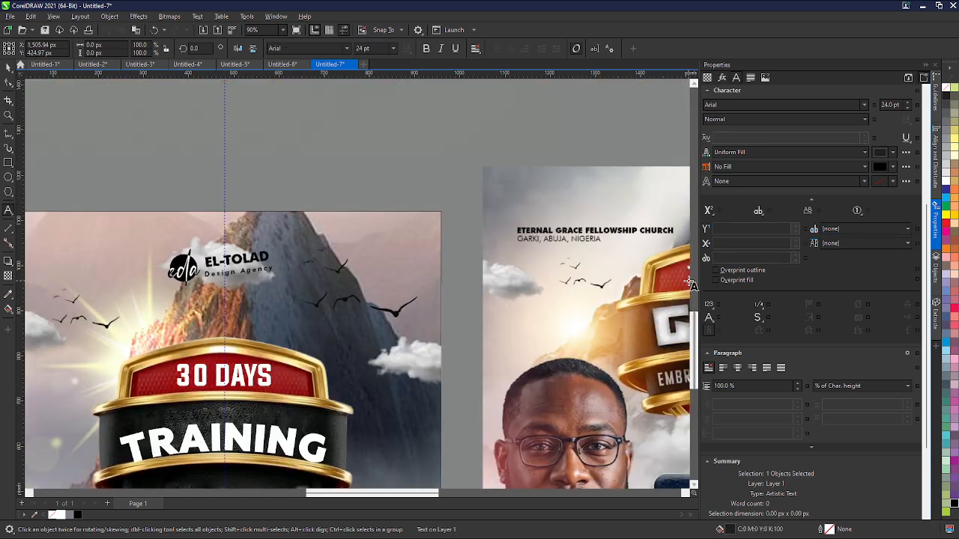
drag(700, 271, 792, 270)
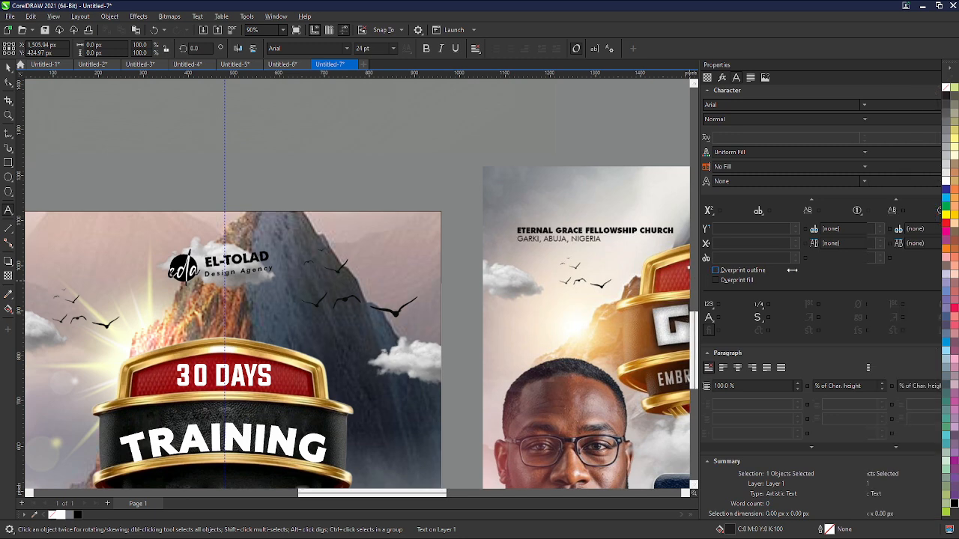
scroll(444, 156, down, 1)
scroll(357, 175, down, 1)
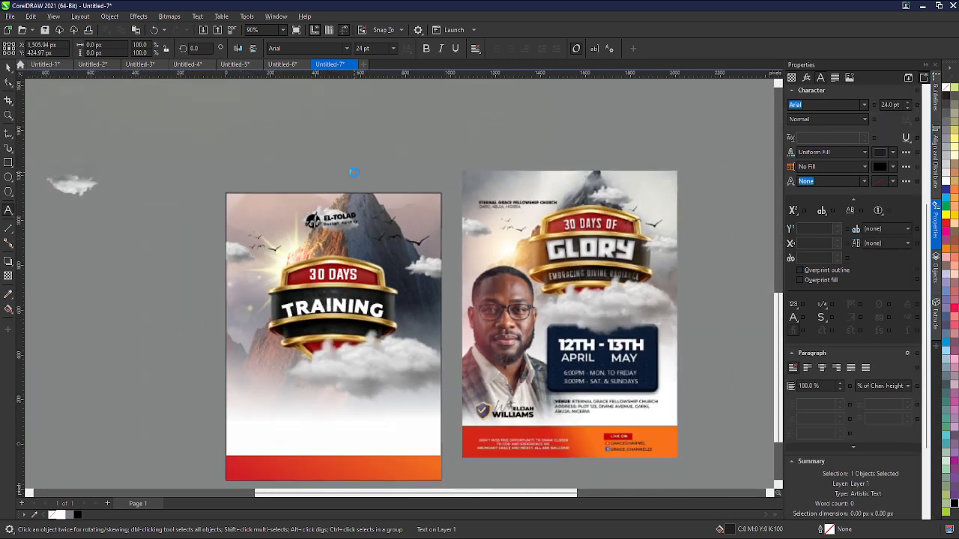
scroll(350, 355, up, 1)
scroll(323, 311, down, 1)
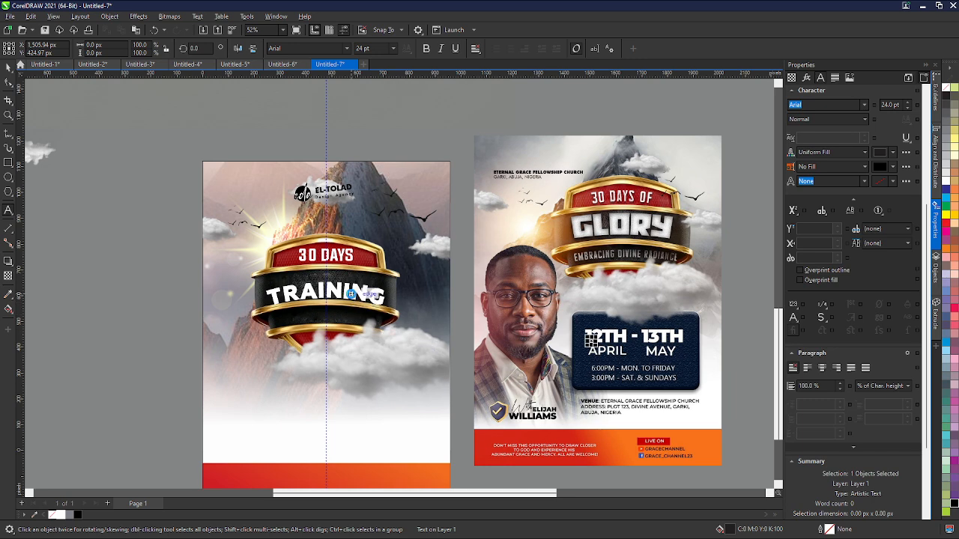
- Switch the 'TRAINING' text font to Evogria
click(351, 295)
key(ctrl+a)
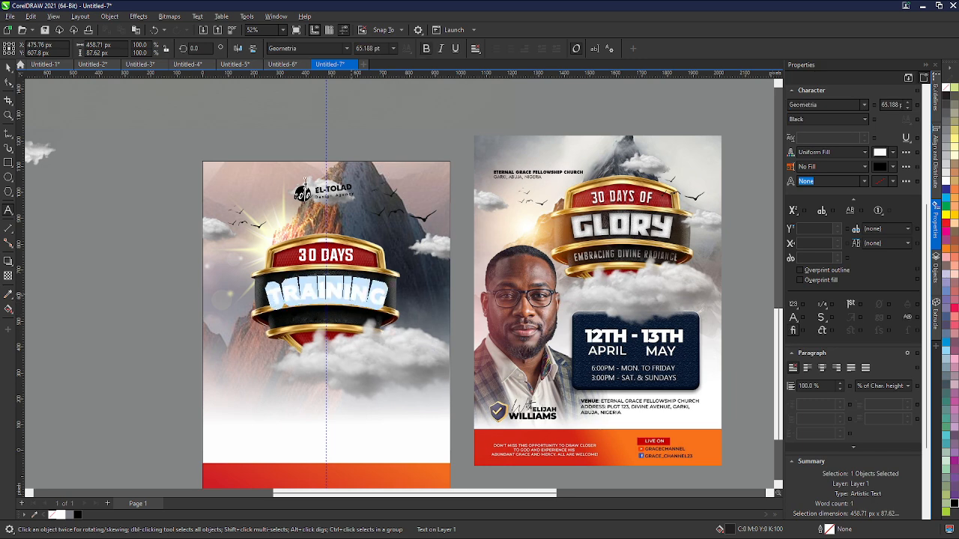
click(389, 48)
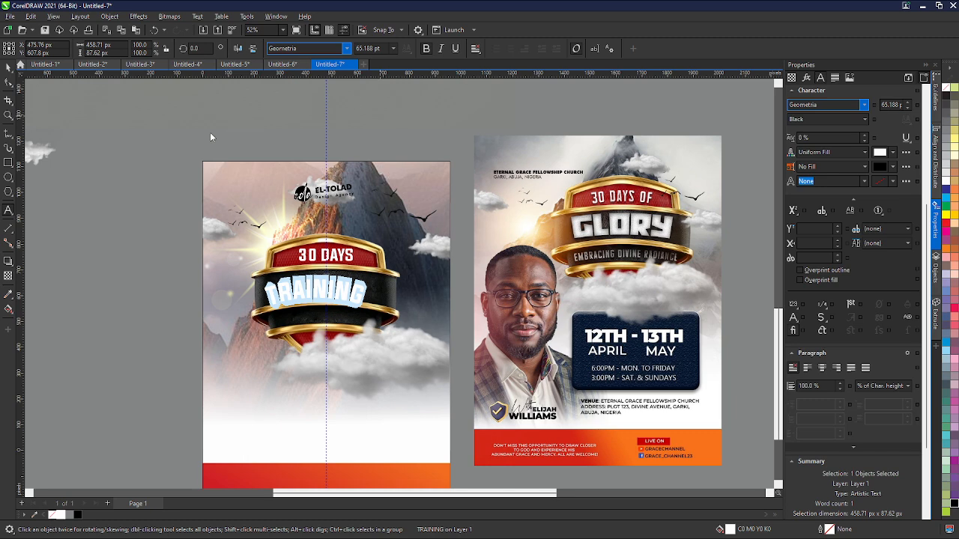
click(342, 295)
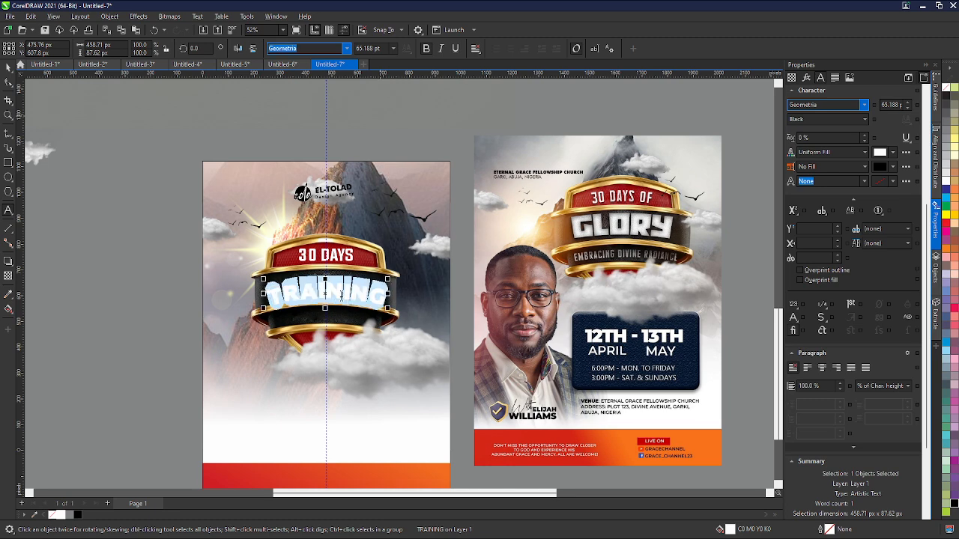
click(346, 50)
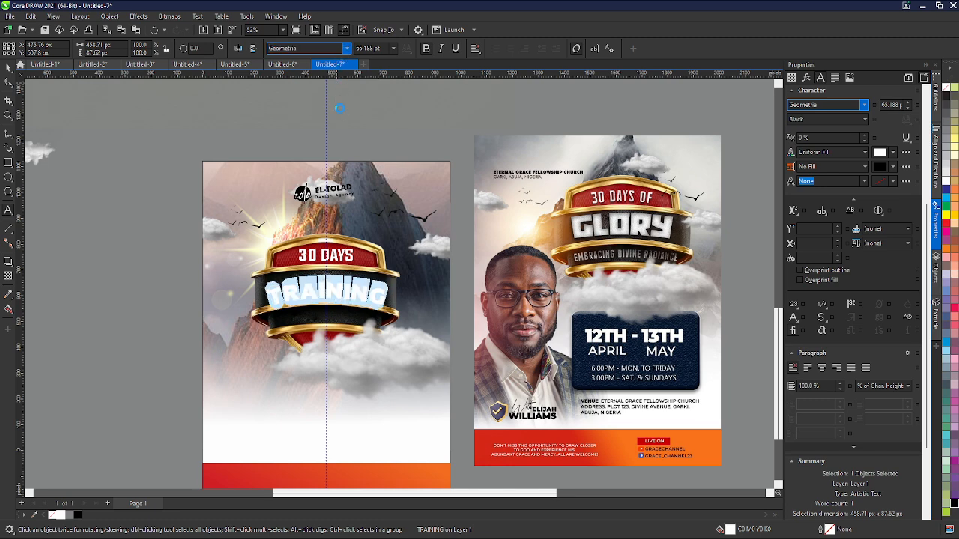
click(333, 259)
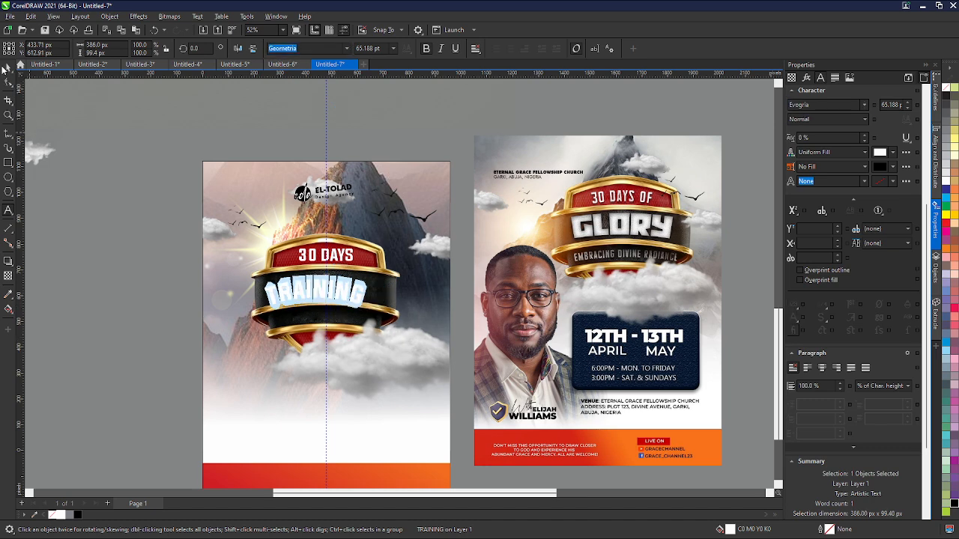
click(9, 66)
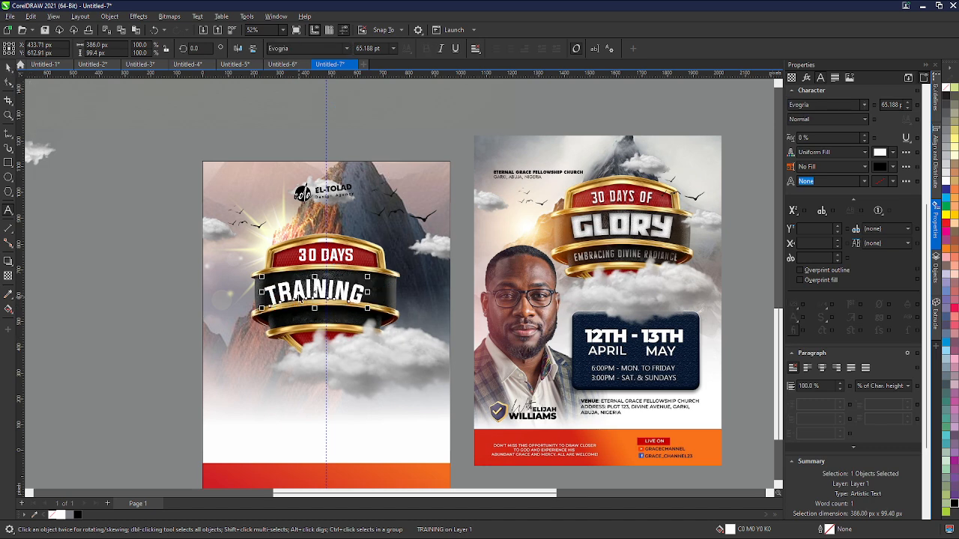
- Set the 'TRAINING' text font to Impact at 90 pt
key(ctrl+q)
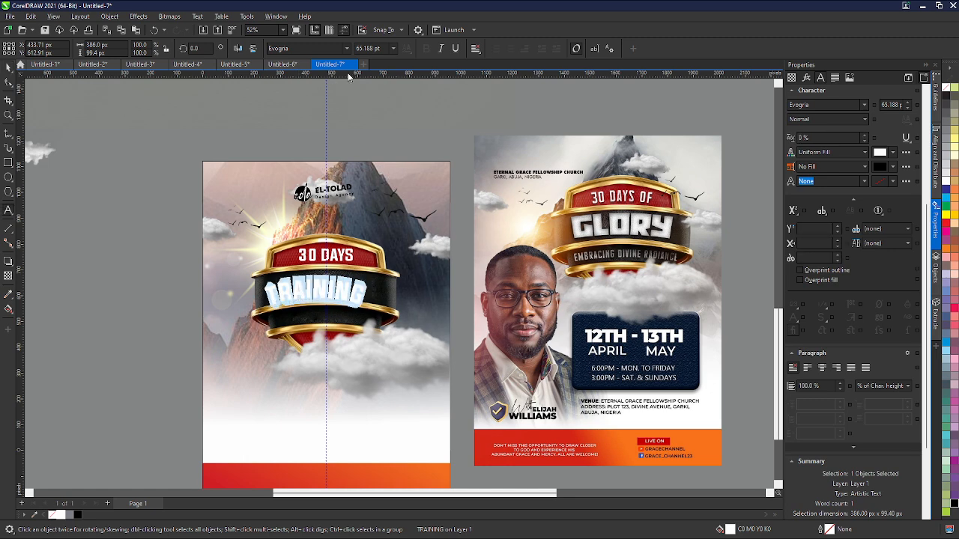
click(339, 47)
text(Impact)
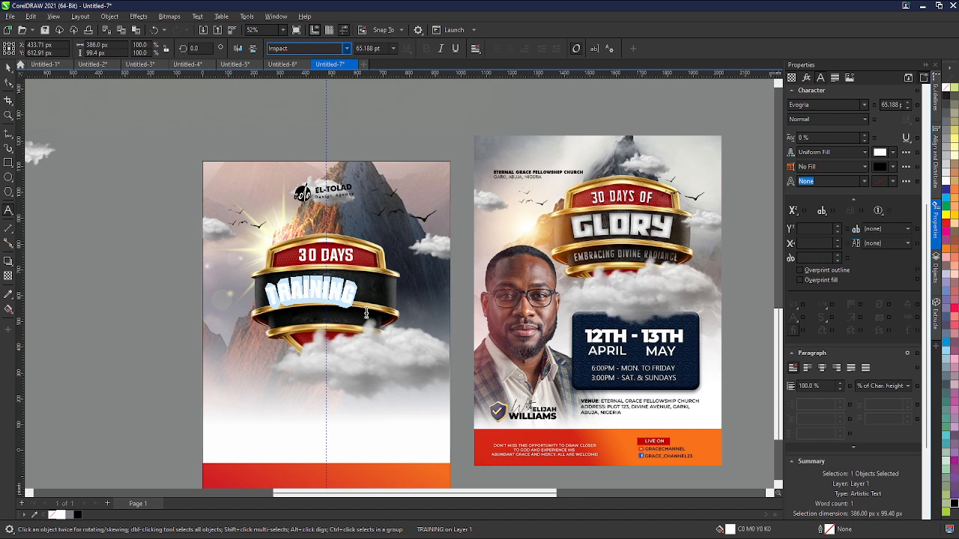
click(382, 49)
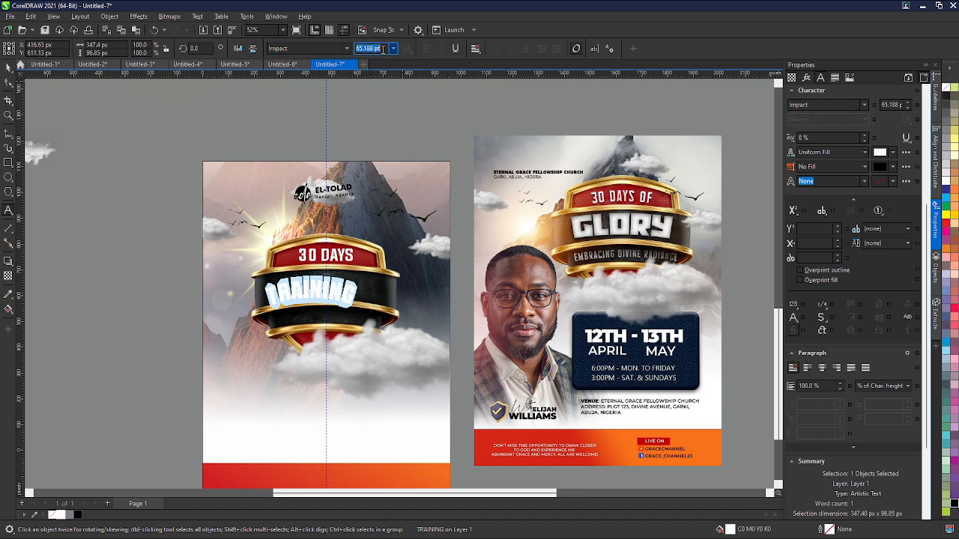
text(70)
key(Return)
click(374, 48)
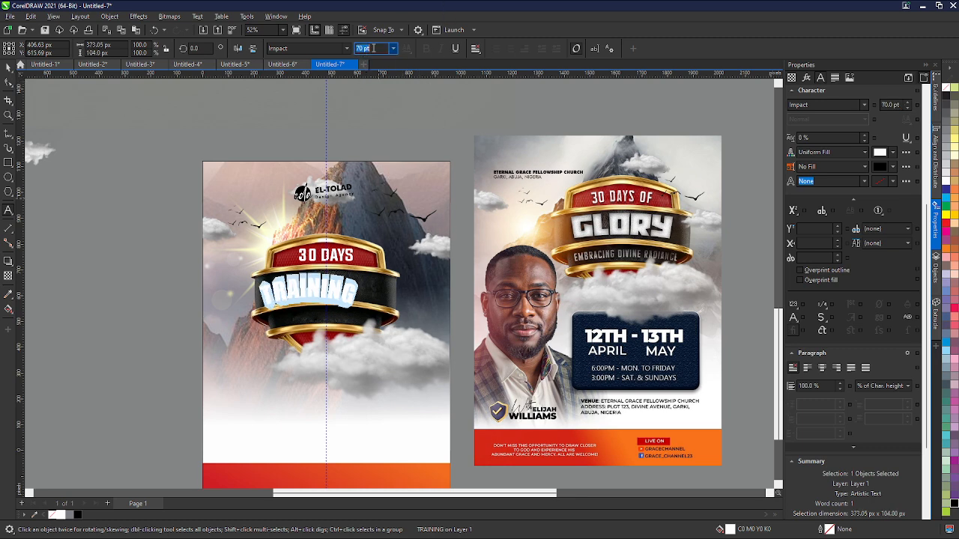
text(90)
key(Return)
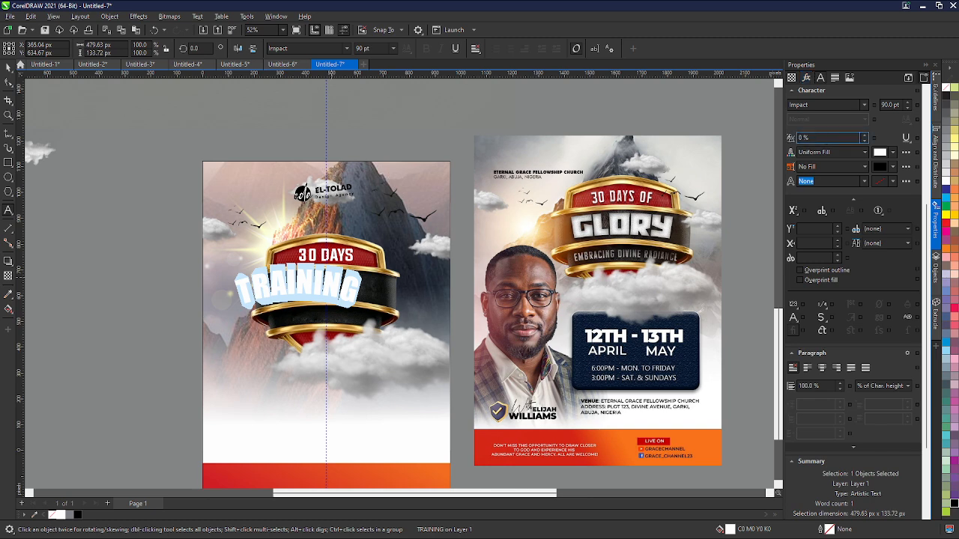
- Set the character spacing of the 'TRAINING' text to -20%
click(817, 138)
text(-20)
key(Return)
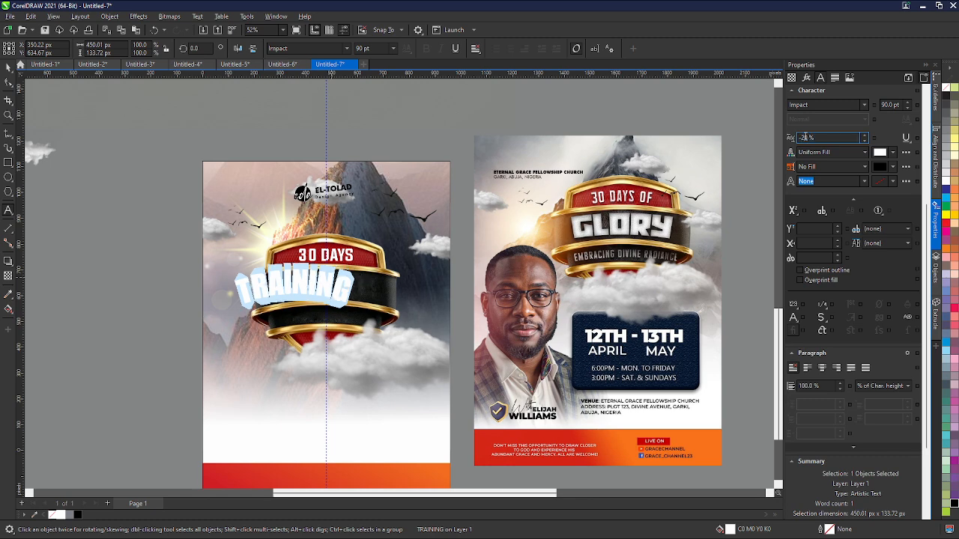
click(9, 67)
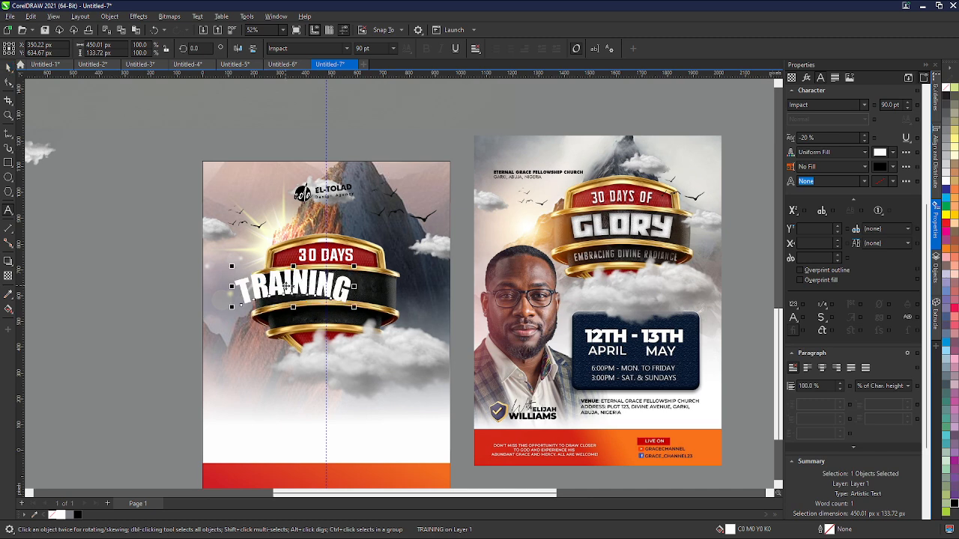
- Recentre the 'TRAINING' text on the black band and set its character spacing to 0%
scroll(293, 287, up, 3)
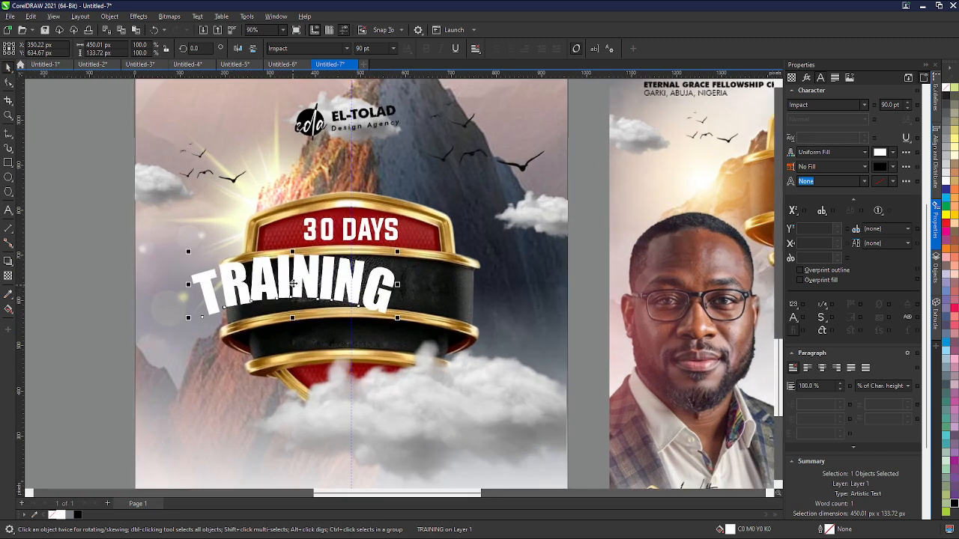
drag(318, 286, 346, 294)
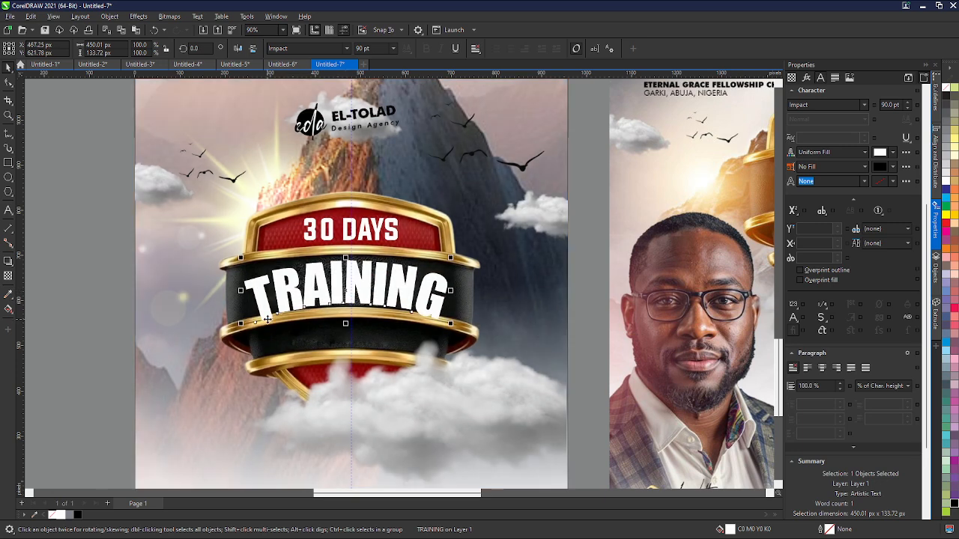
double_click(371, 296)
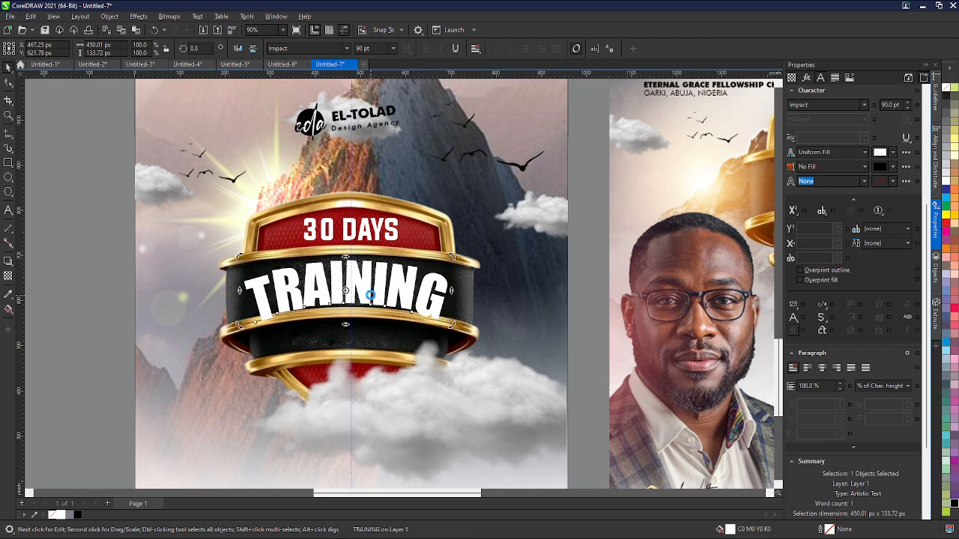
key(ctrl+a)
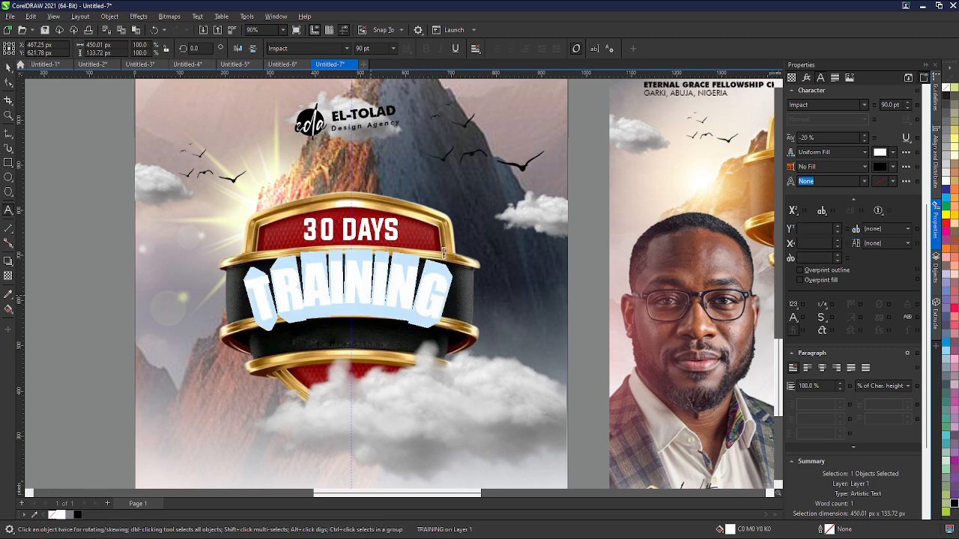
click(820, 138)
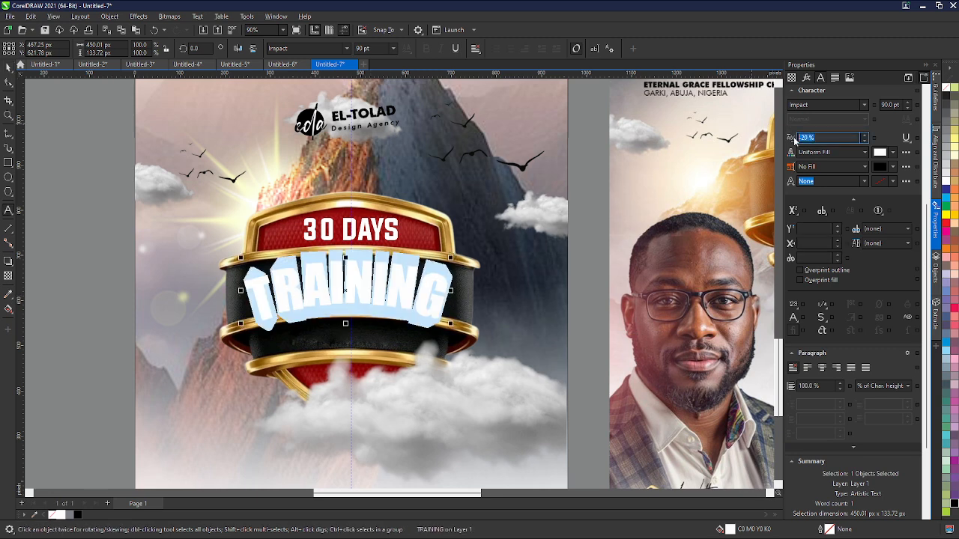
text(00)
key(Return)
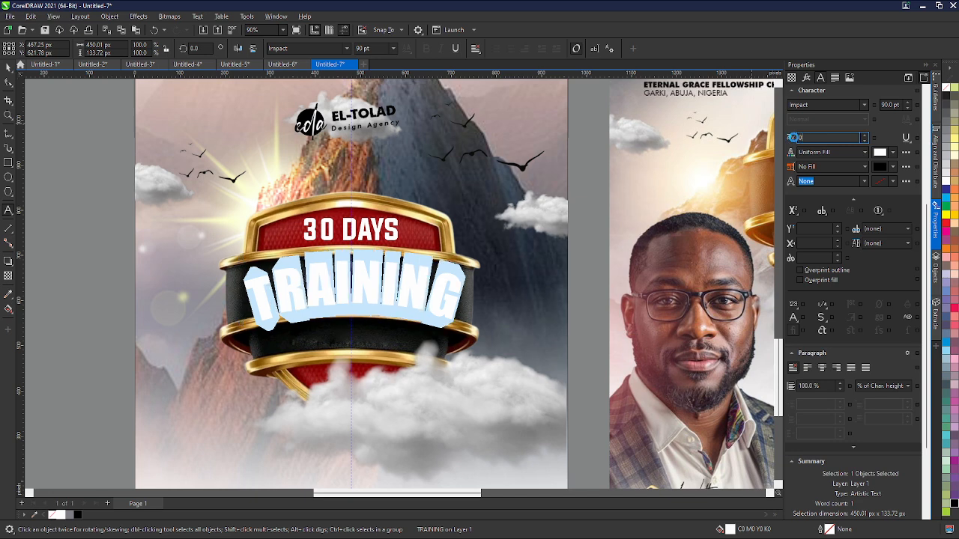
click(8, 69)
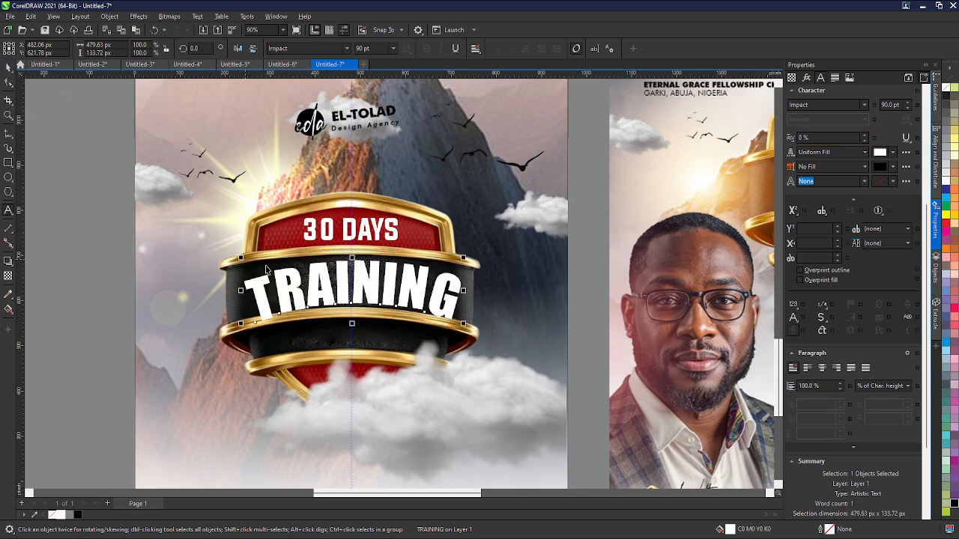
scroll(288, 297, up, 1)
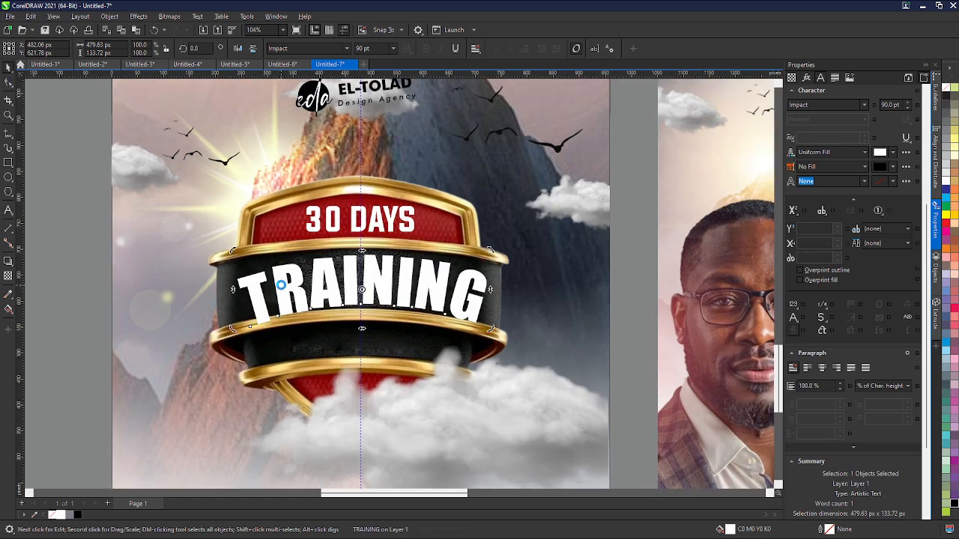
double_click(280, 284)
key(ctrl+a)
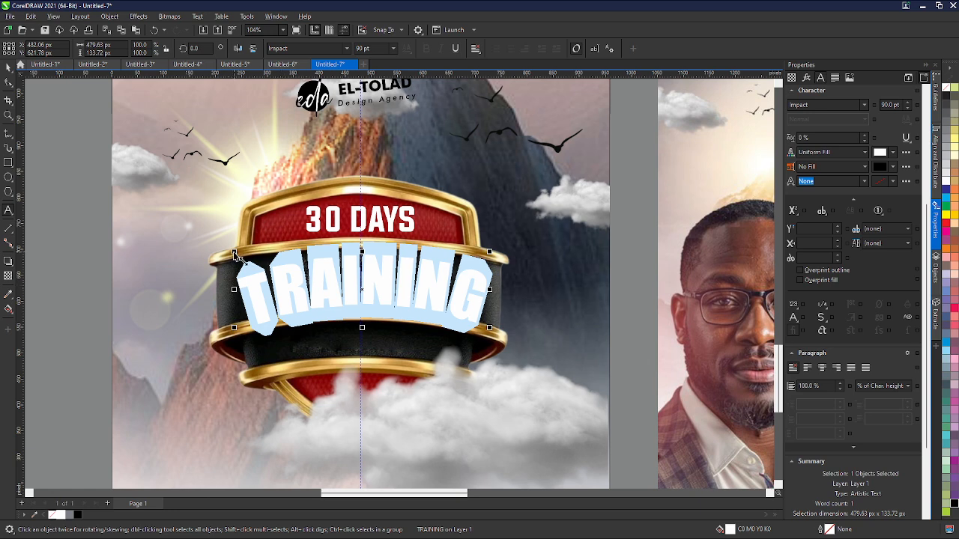
drag(233, 252, 235, 254)
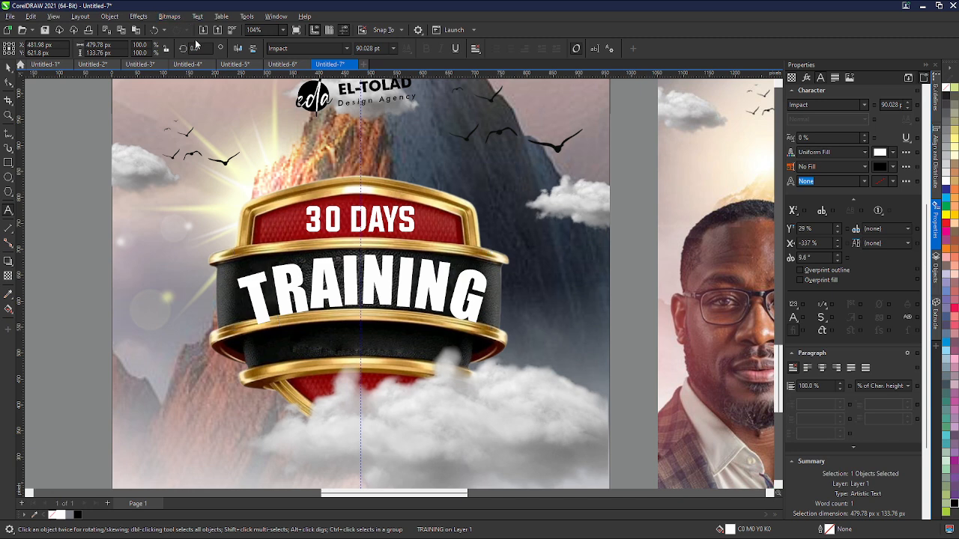
click(222, 158)
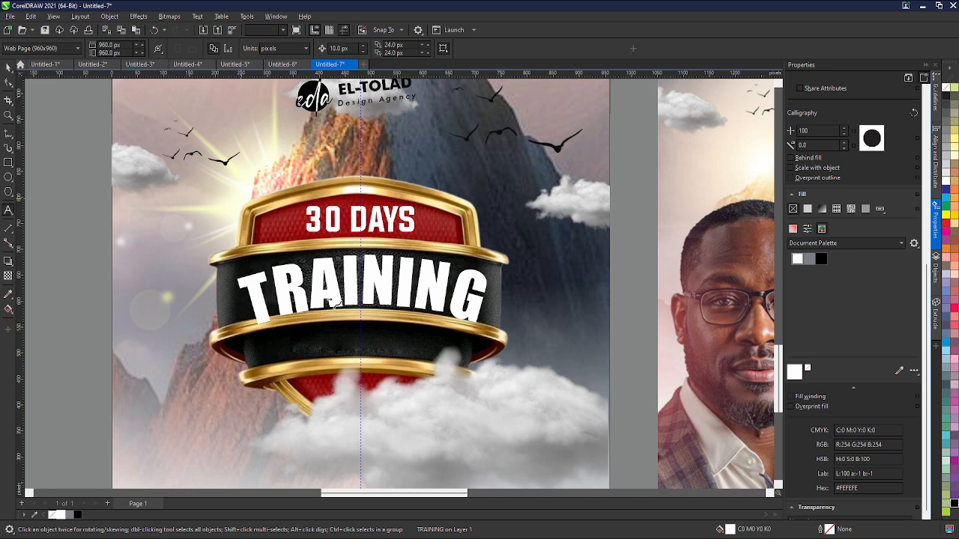
key(Escape)
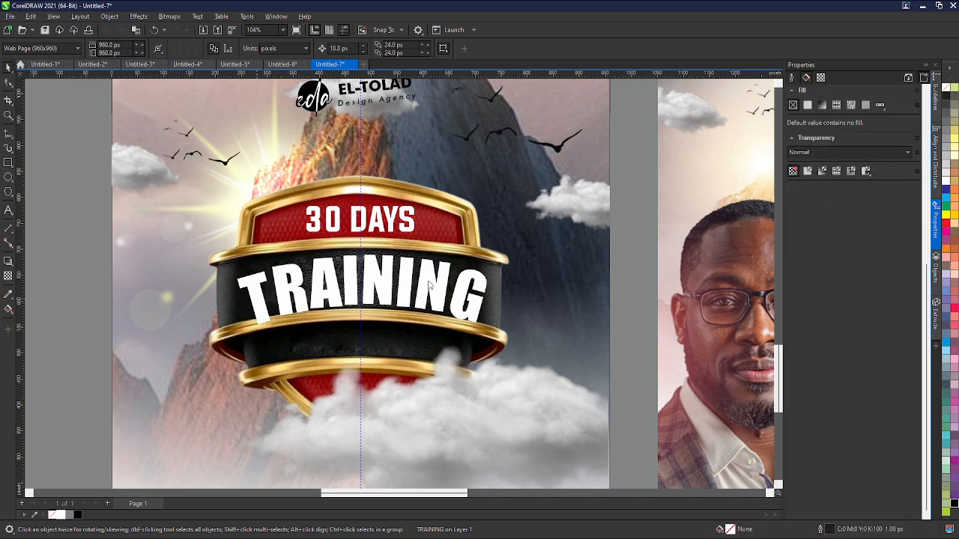
- Rotate the 'TRAINING' text slightly to about 357.5° so it sits level on the band
click(337, 295)
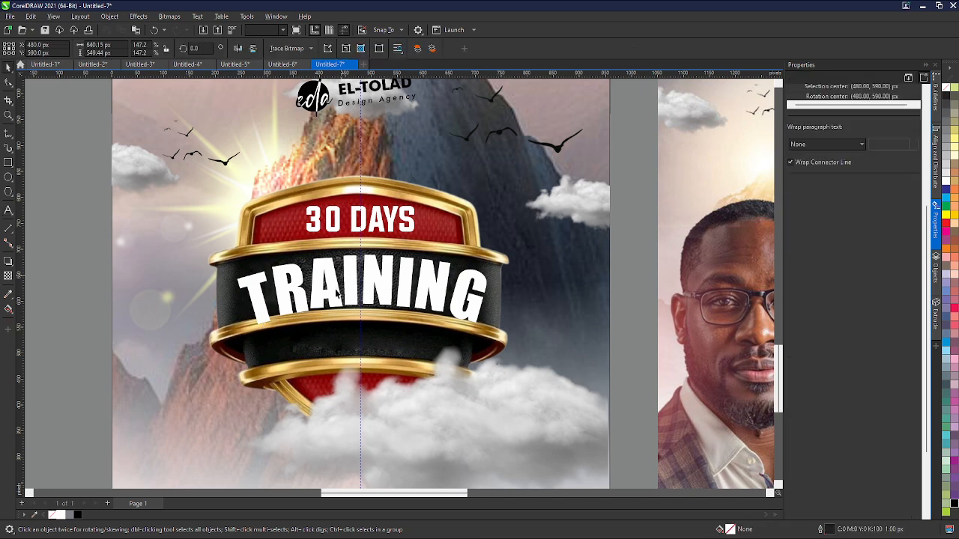
double_click(337, 294)
key(ctrl+a)
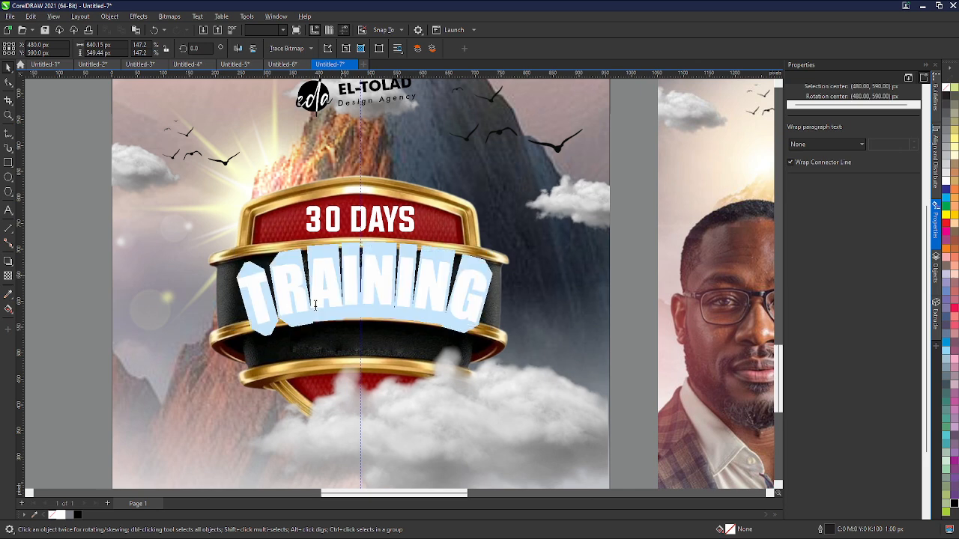
click(6, 68)
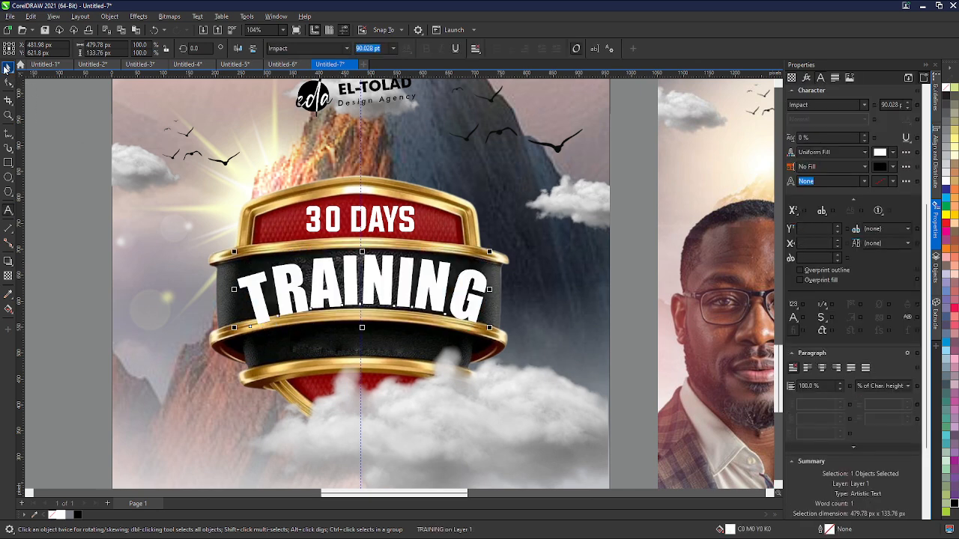
click(247, 279)
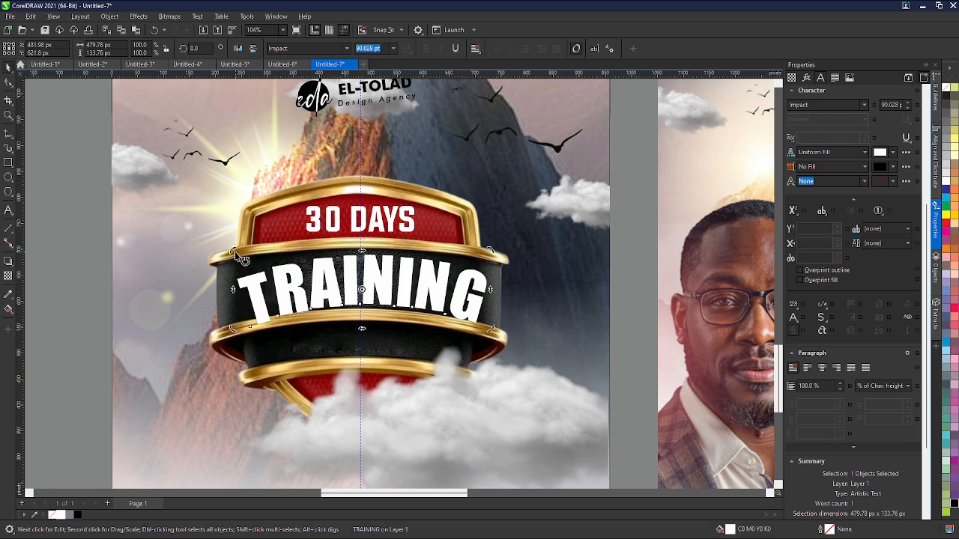
drag(233, 250, 236, 249)
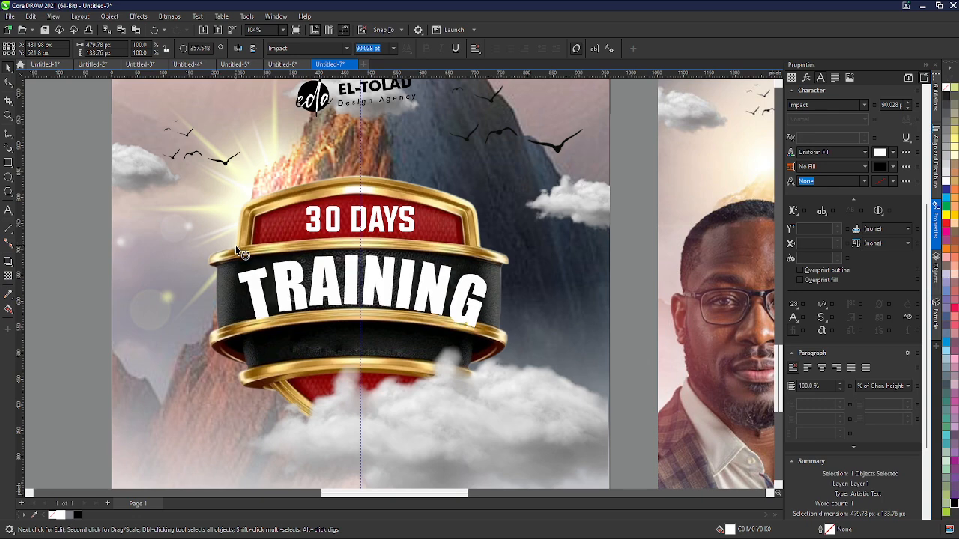
- Duplicate the '30 DAYS' text below 'TRAINING' and change the copy's wording to 'ON DESIGN'
scroll(346, 298, down, 1)
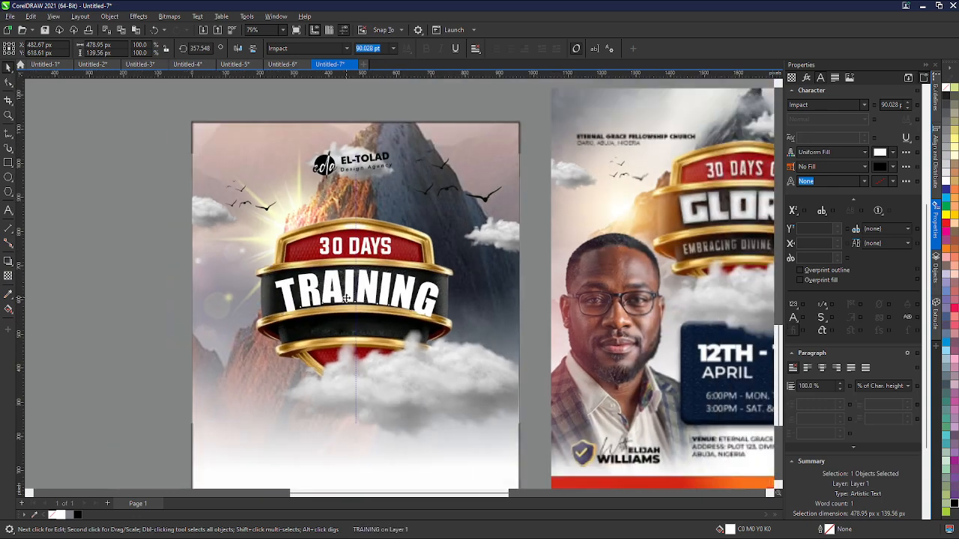
scroll(346, 299, down, 1)
click(448, 330)
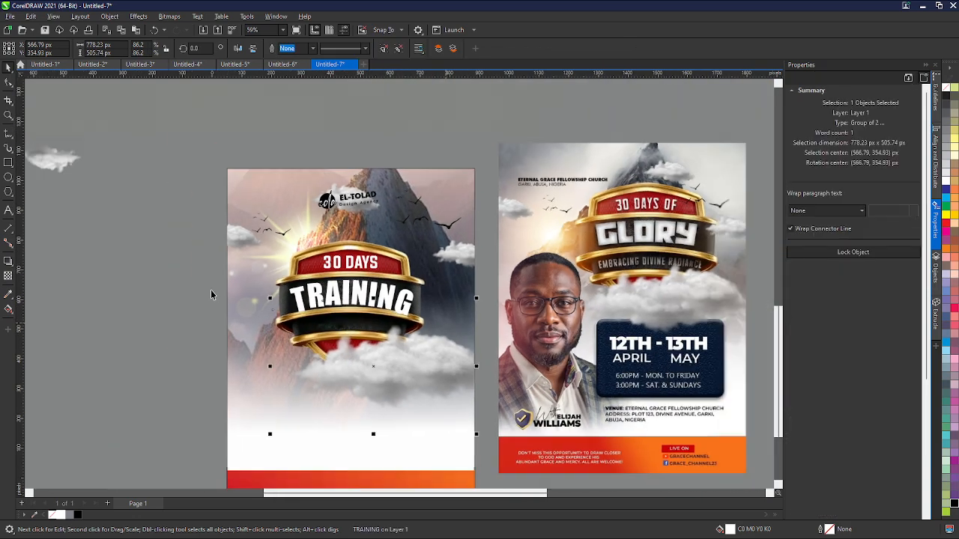
click(330, 266)
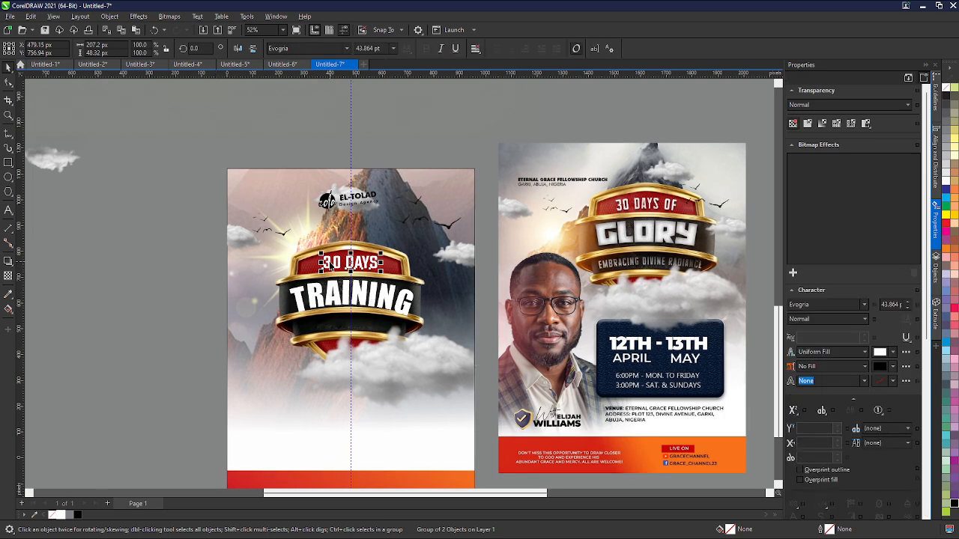
ctrl+click(330, 264)
drag(328, 265, 318, 328)
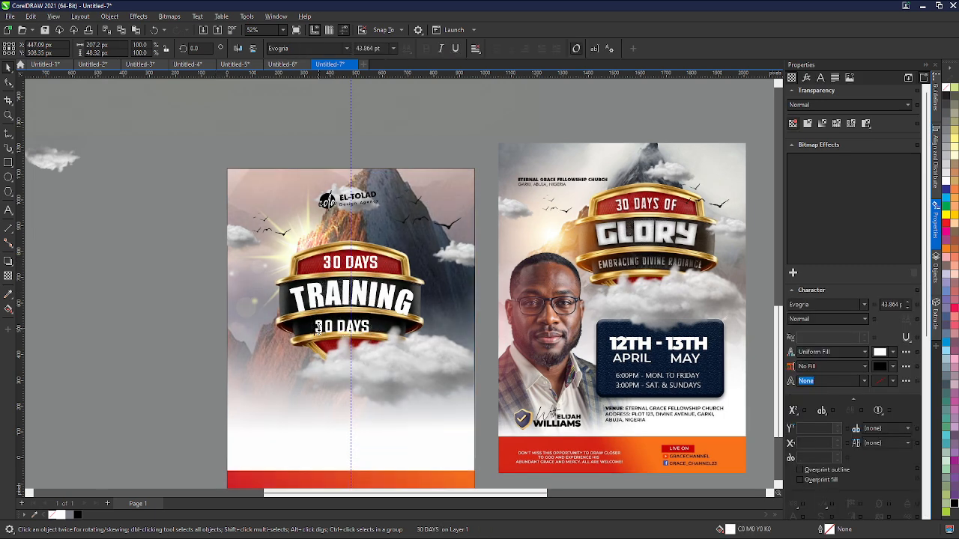
double_click(318, 328)
key(ctrl+a)
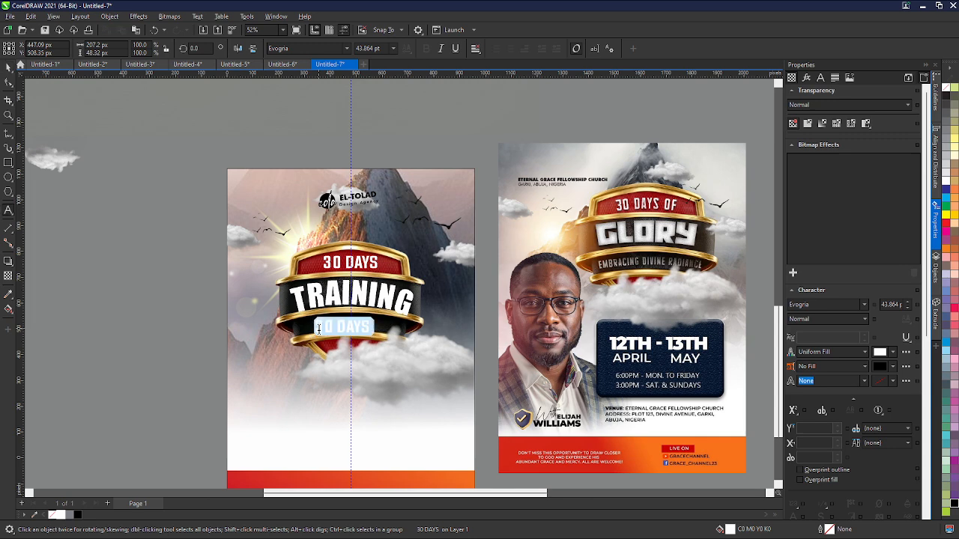
text(R)
text(N DESIGN)
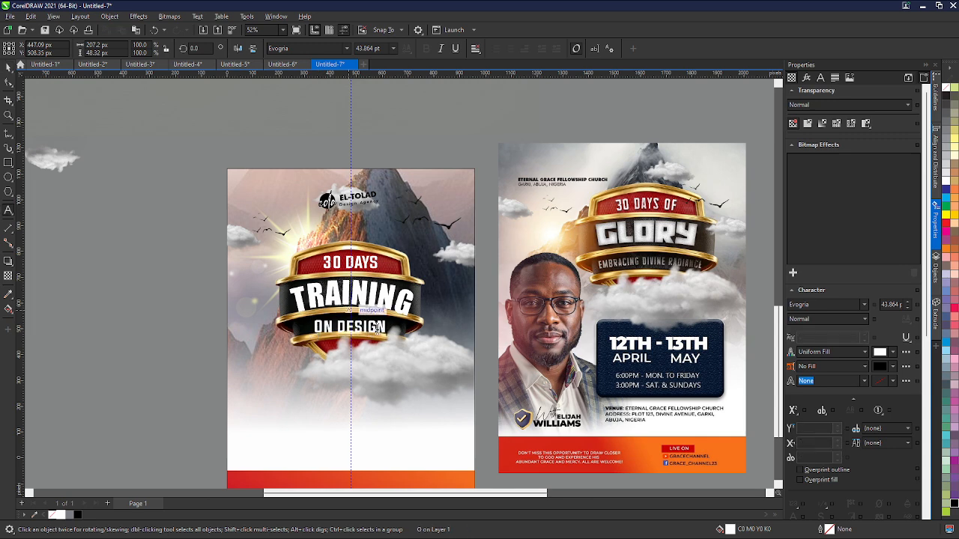
- Move the 'ON DESIGN' text up so it sits centred on the lower black band
scroll(318, 330, up, 5)
scroll(347, 330, up, 3)
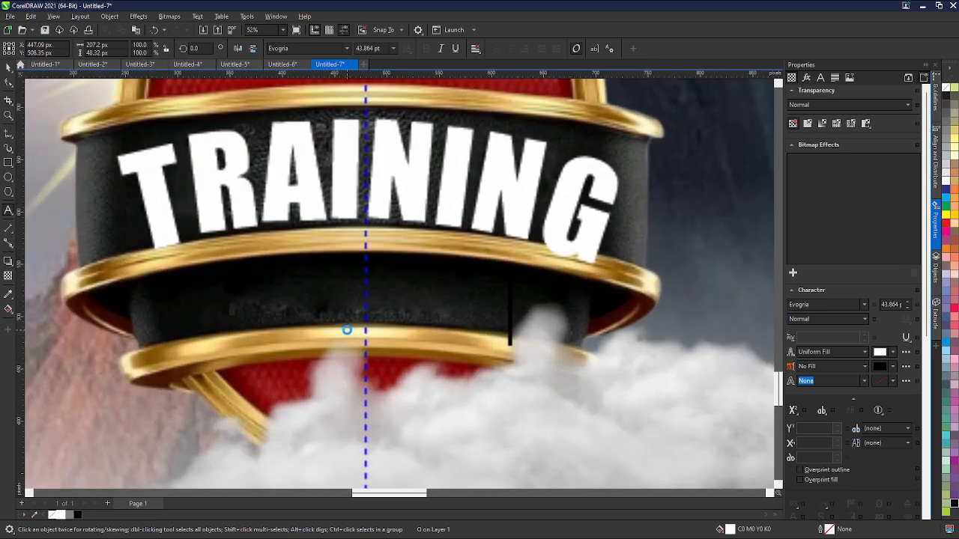
drag(364, 300, 368, 290)
scroll(276, 296, down, 2)
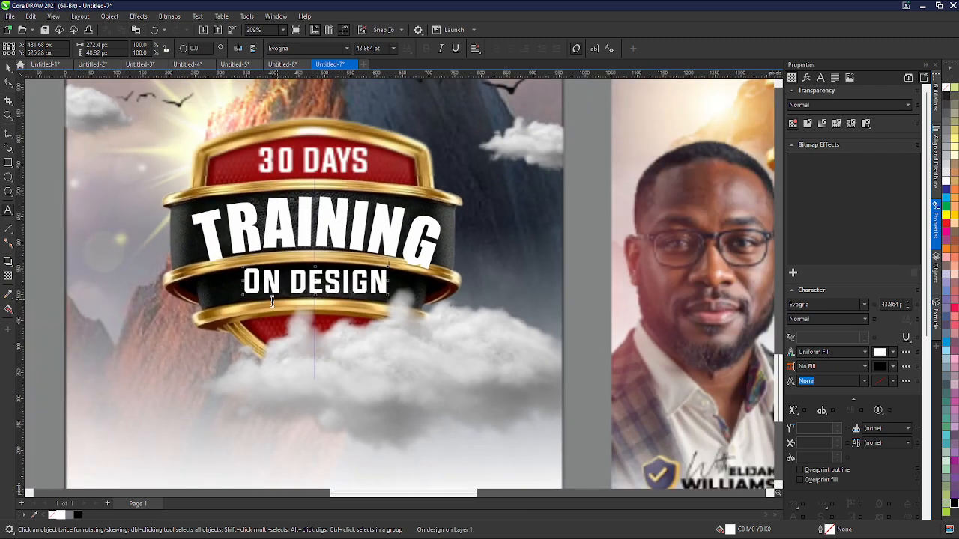
scroll(276, 308, down, 3)
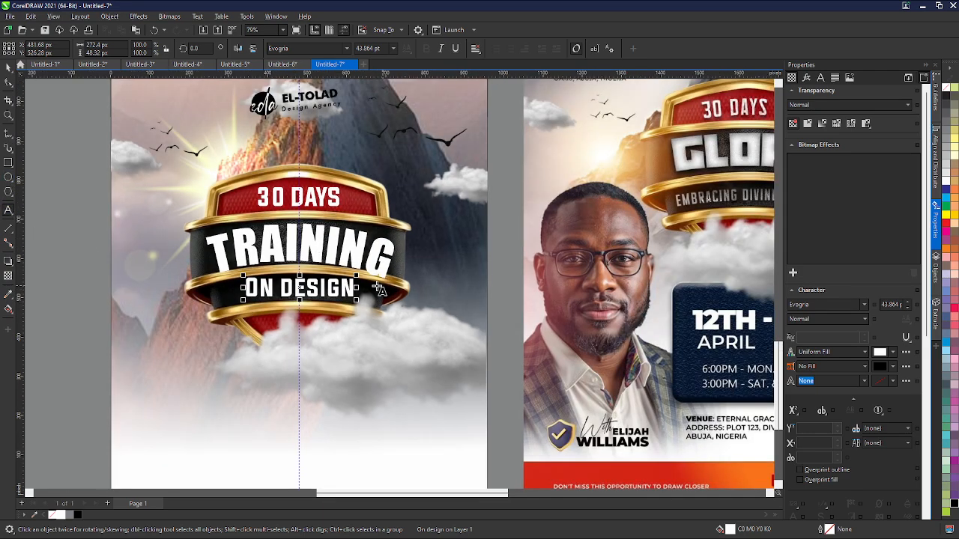
scroll(312, 285, down, 1)
scroll(313, 294, down, 1)
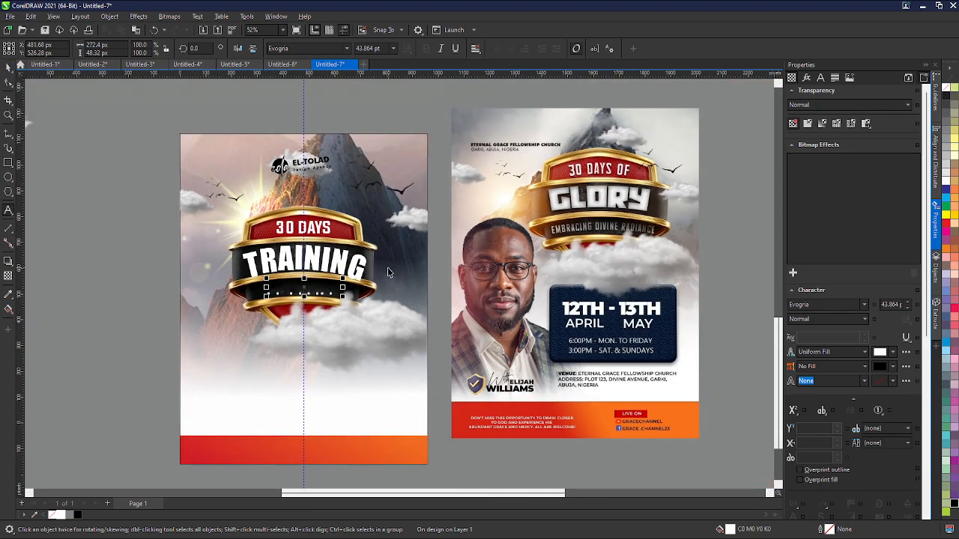
click(152, 272)
drag(151, 271, 389, 330)
click(98, 343)
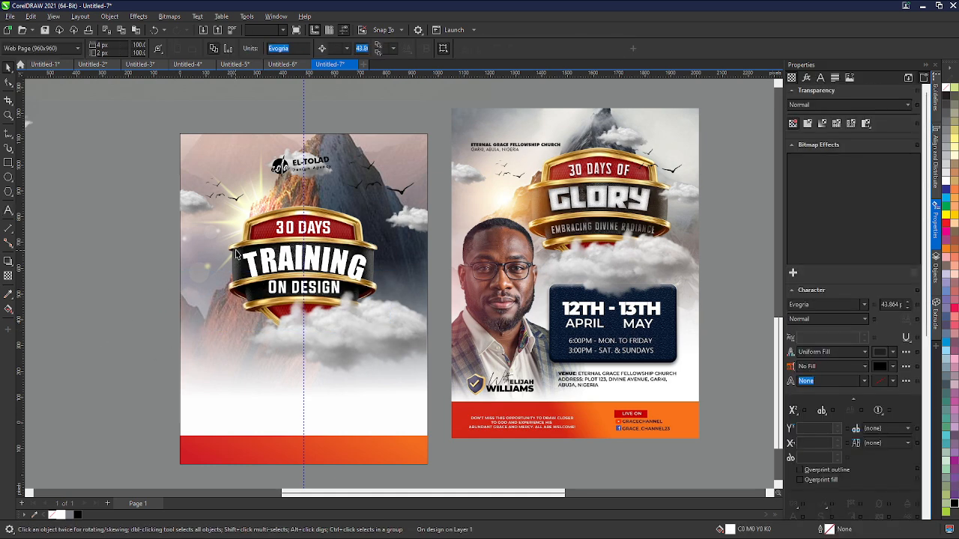
- Browse the other open documents and the pages of Untitled-2
scroll(255, 234, down, 1)
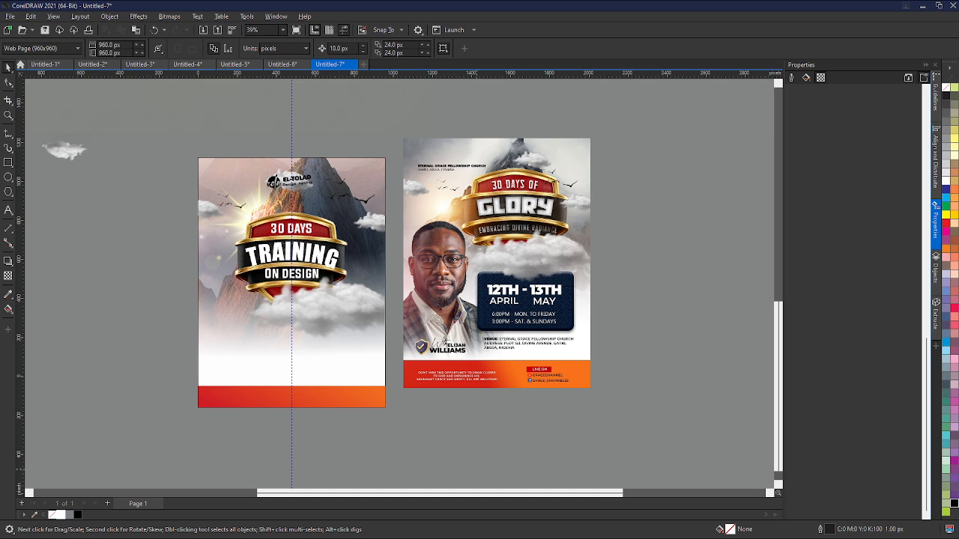
click(187, 65)
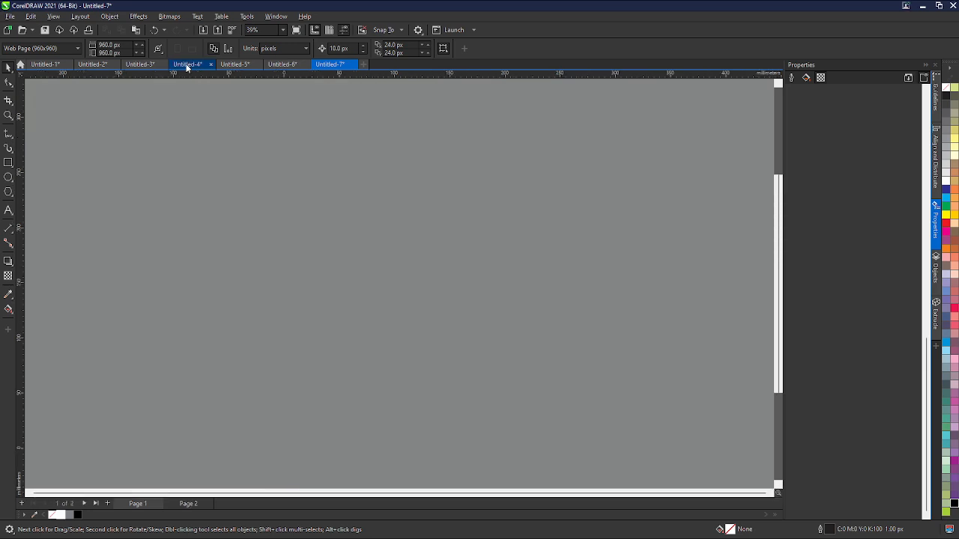
click(127, 65)
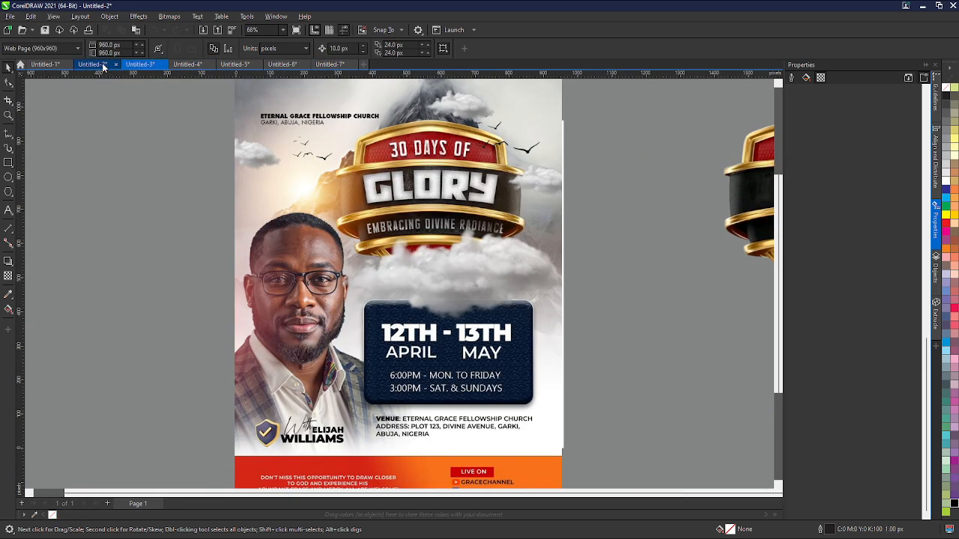
click(102, 65)
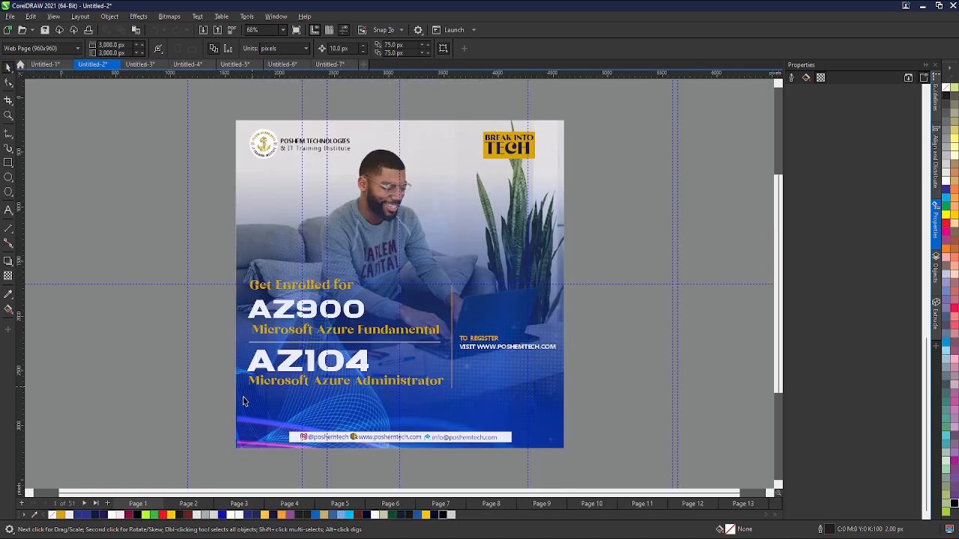
click(95, 504)
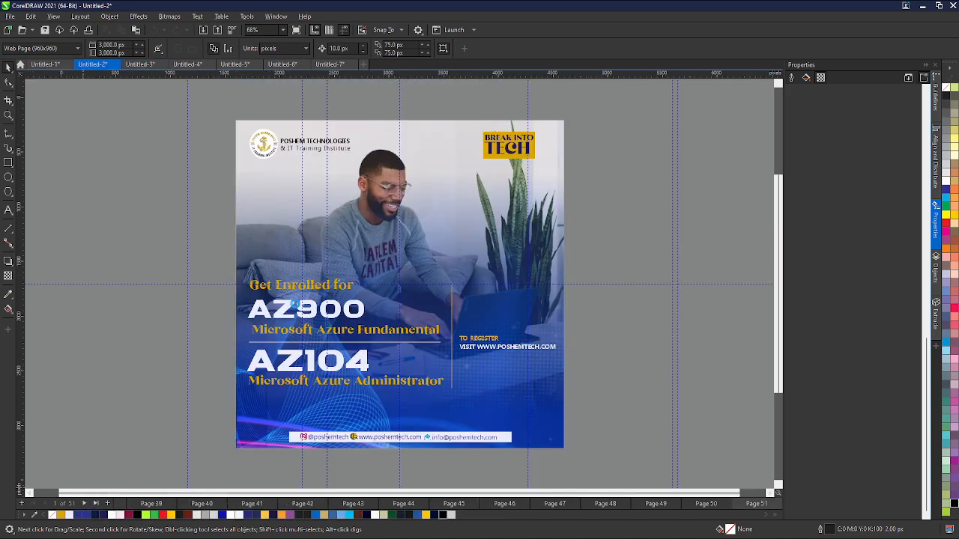
scroll(370, 243, down, 2)
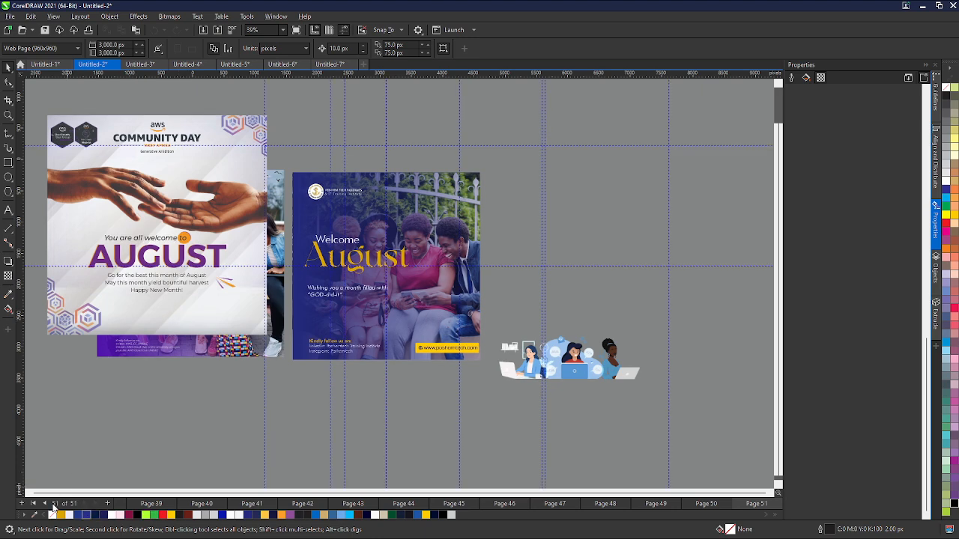
click(46, 503)
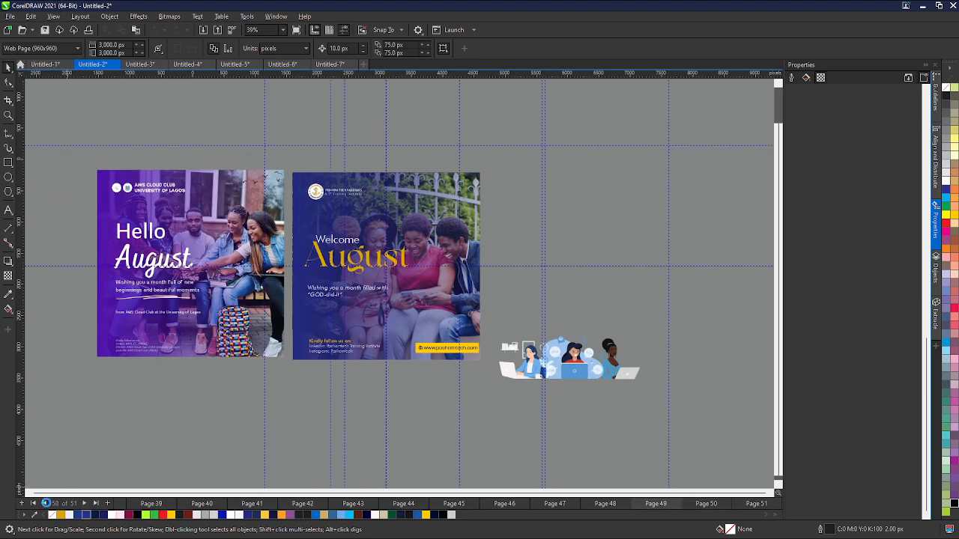
- Page backward through the pages of Untitled-2 looking for a suitable person photo
click(46, 504)
click(47, 504)
click(47, 504)
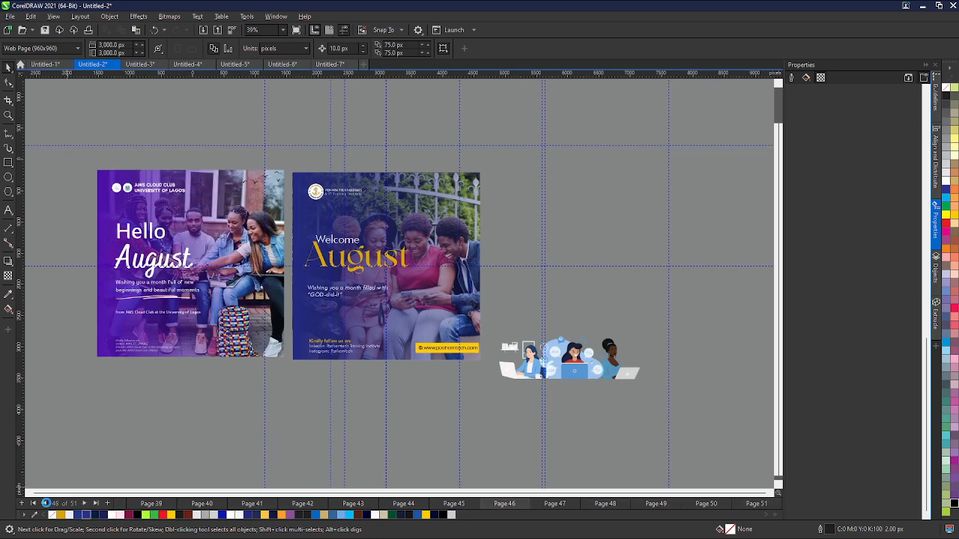
click(47, 504)
click(47, 504)
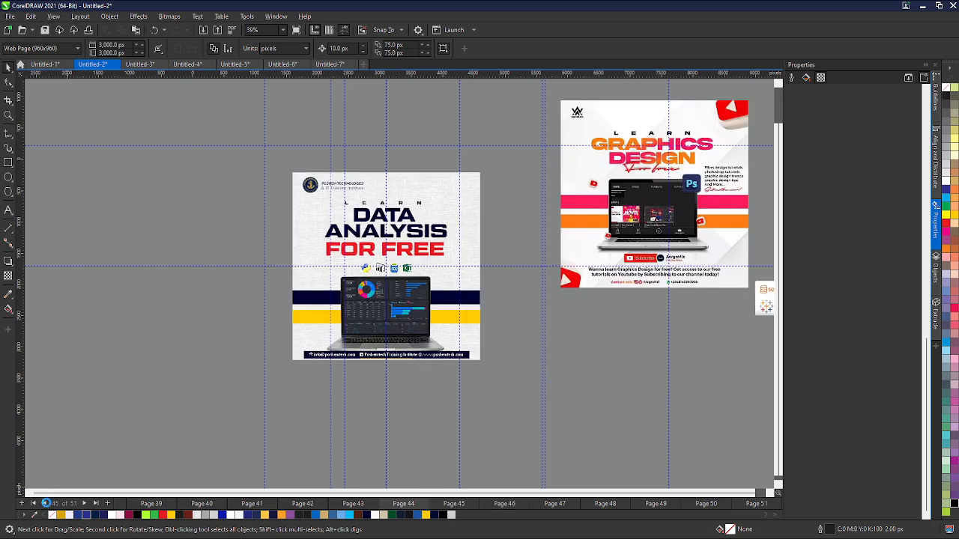
click(46, 504)
click(46, 503)
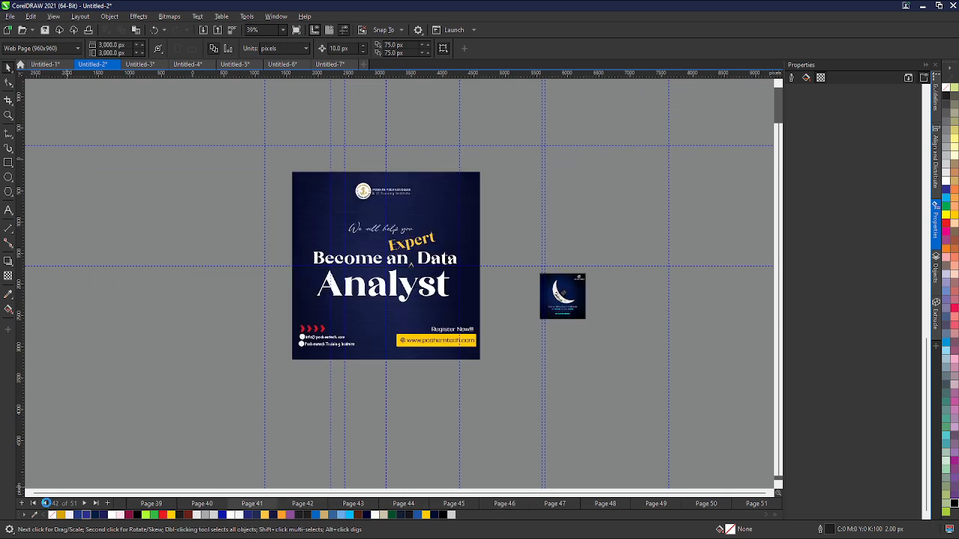
click(47, 503)
click(46, 504)
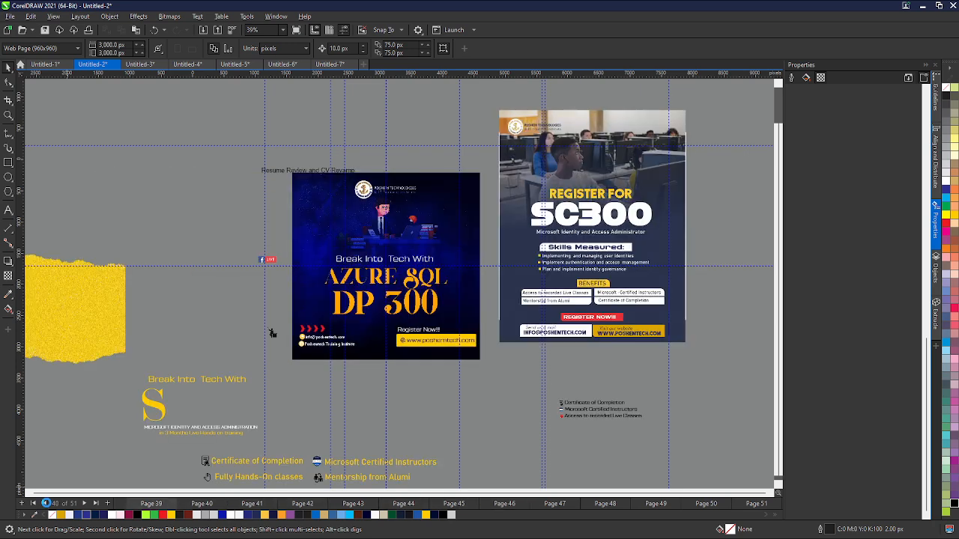
click(46, 504)
click(47, 504)
click(47, 505)
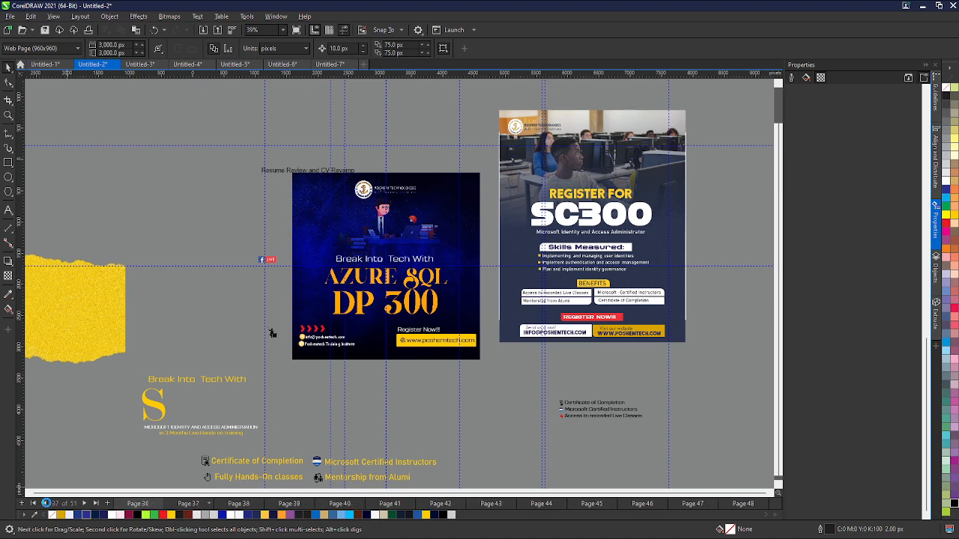
click(46, 504)
click(47, 503)
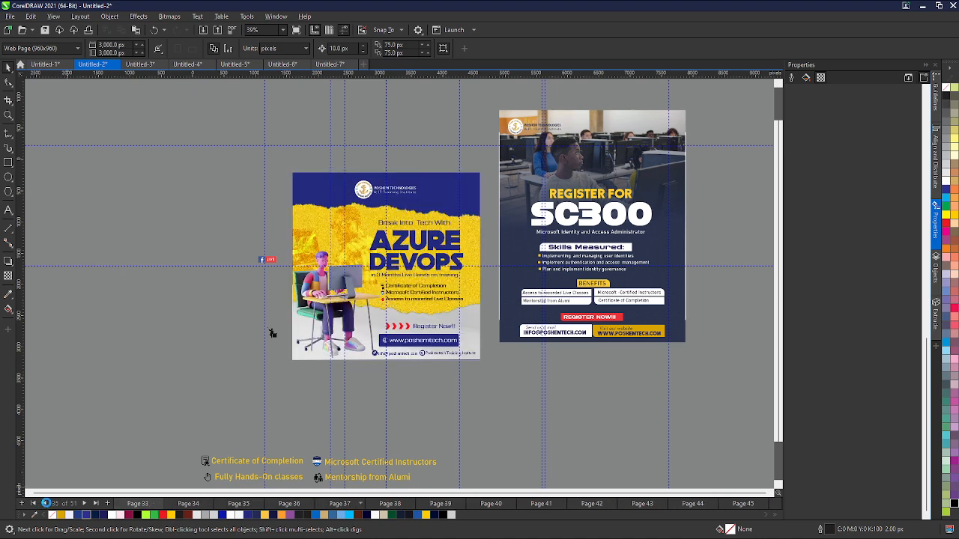
click(47, 504)
click(47, 503)
click(47, 504)
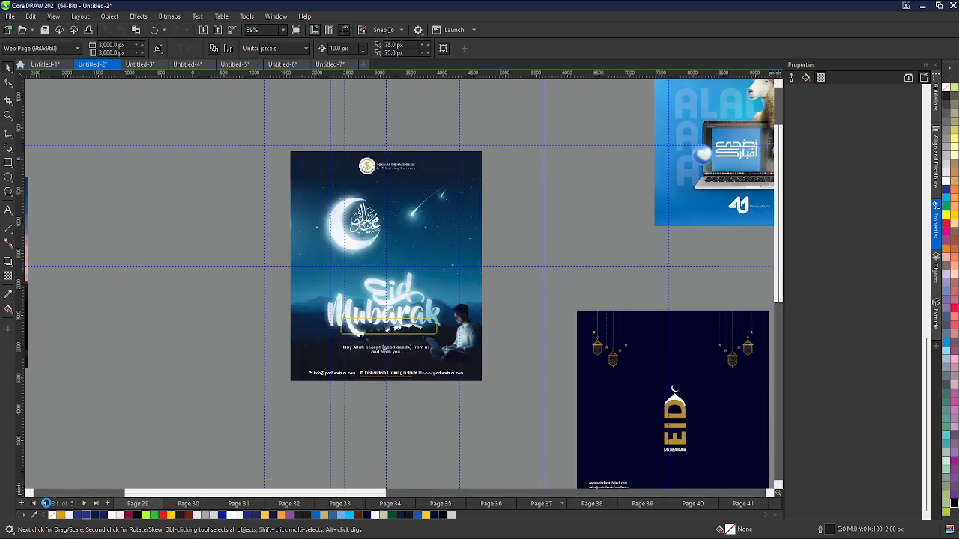
click(46, 504)
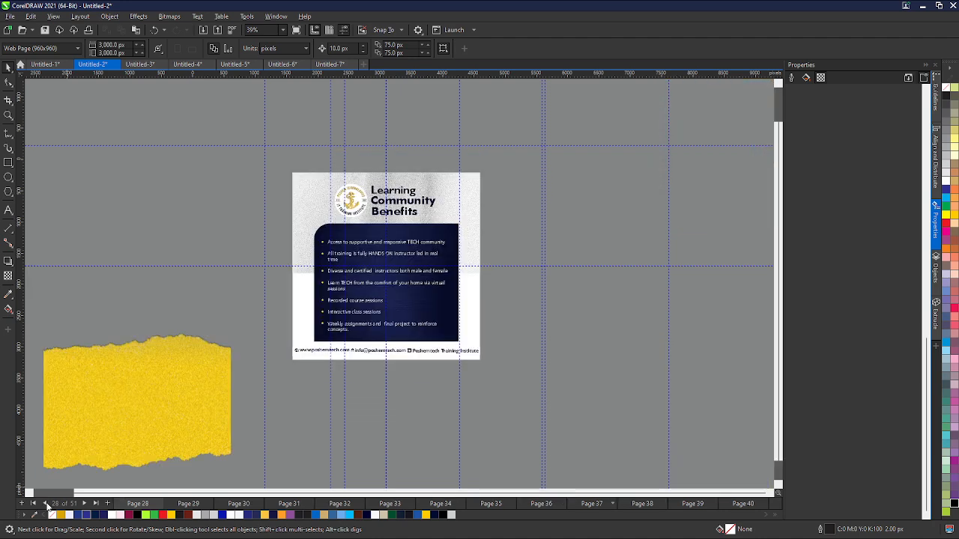
click(47, 503)
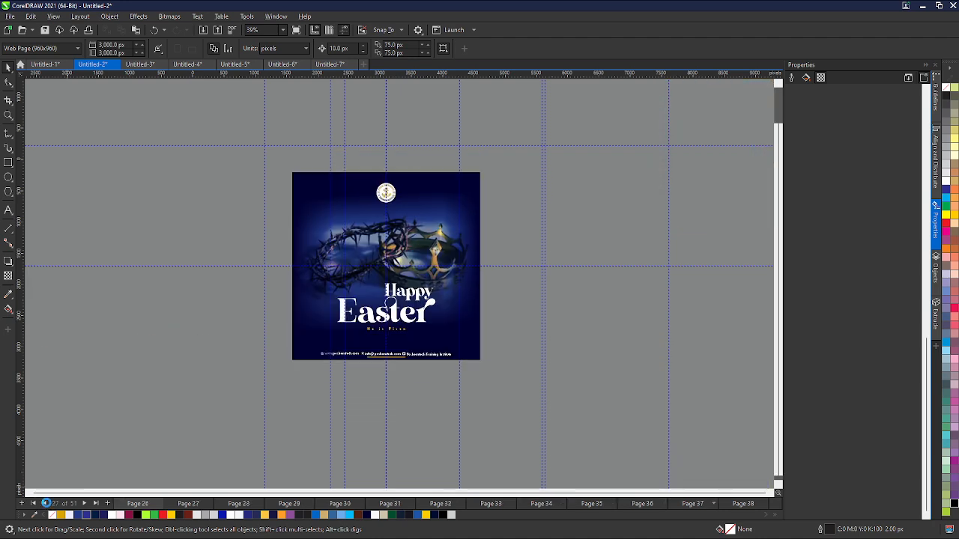
click(47, 503)
click(46, 503)
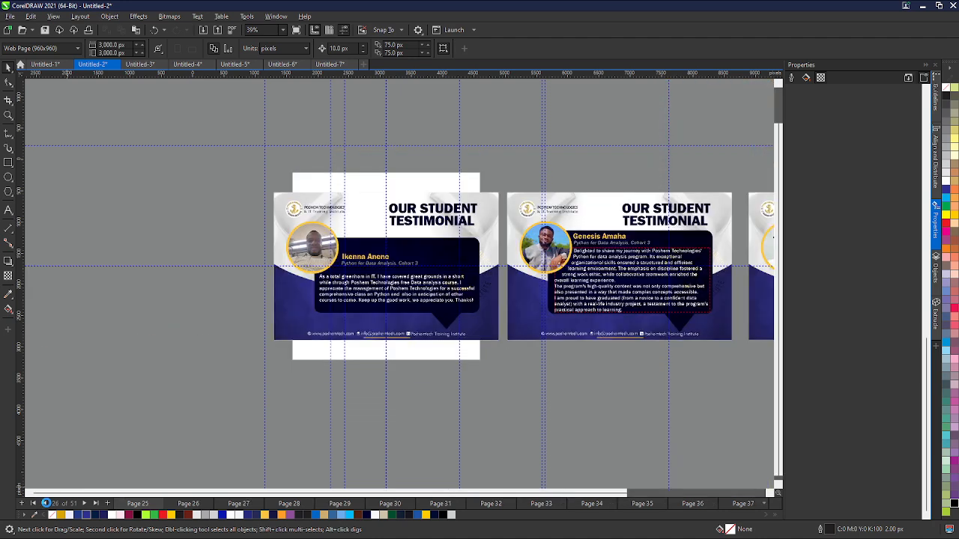
click(46, 503)
click(47, 504)
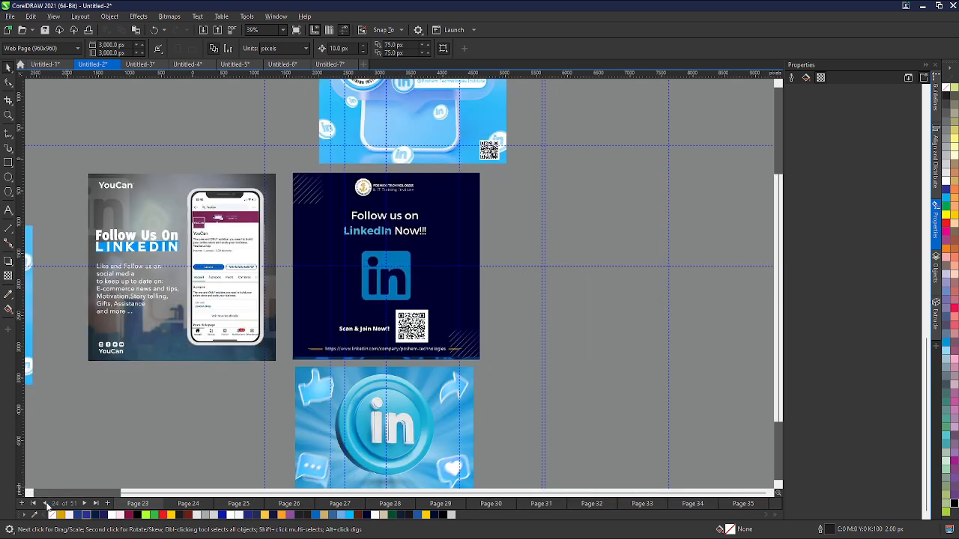
click(46, 503)
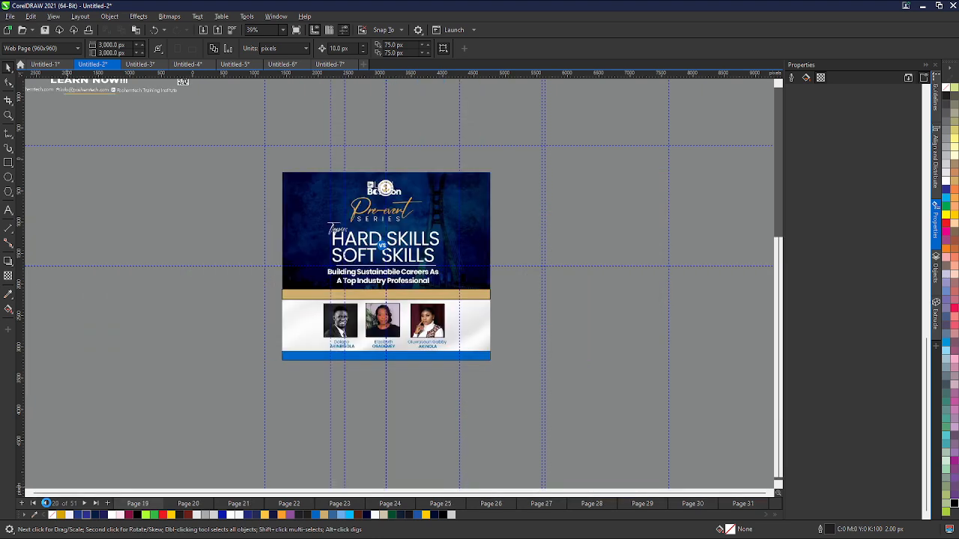
click(47, 503)
click(46, 503)
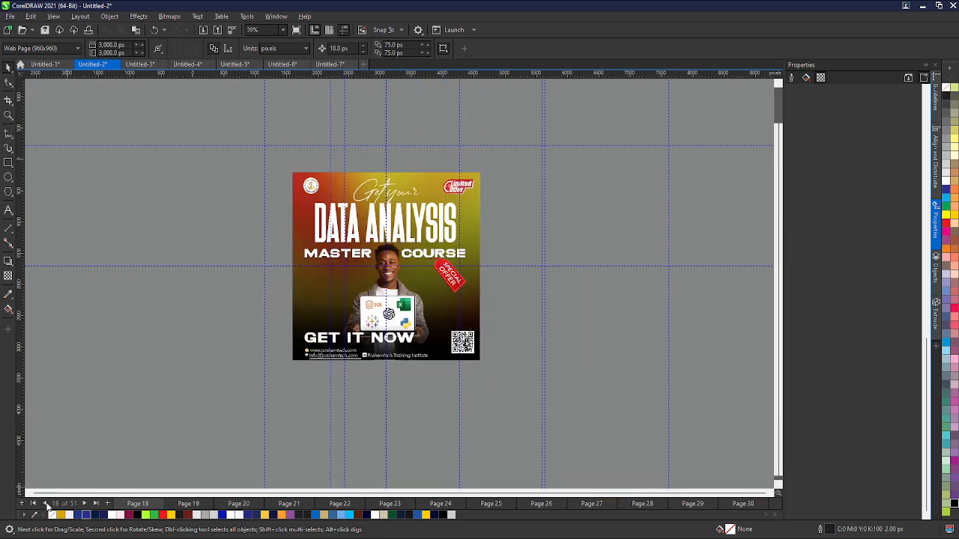
click(47, 503)
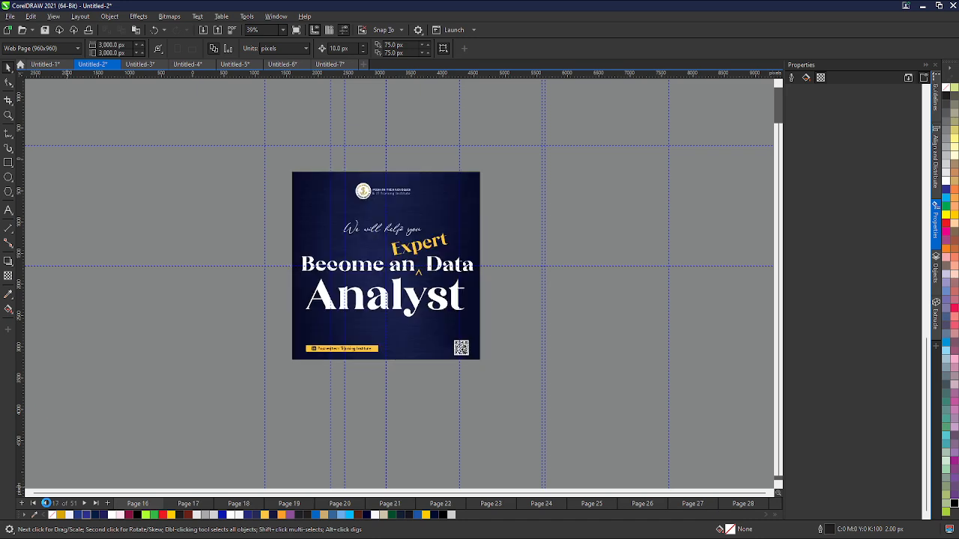
click(46, 504)
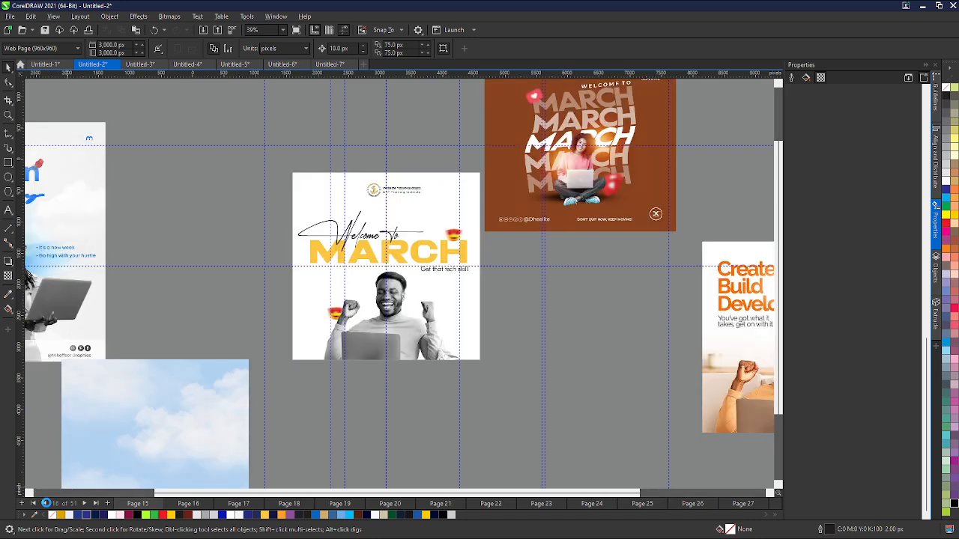
click(47, 503)
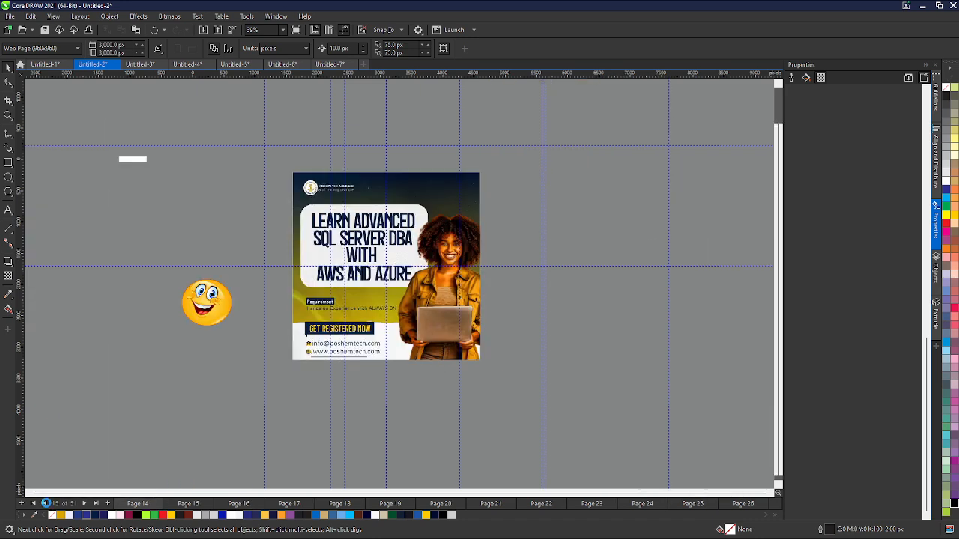
click(47, 503)
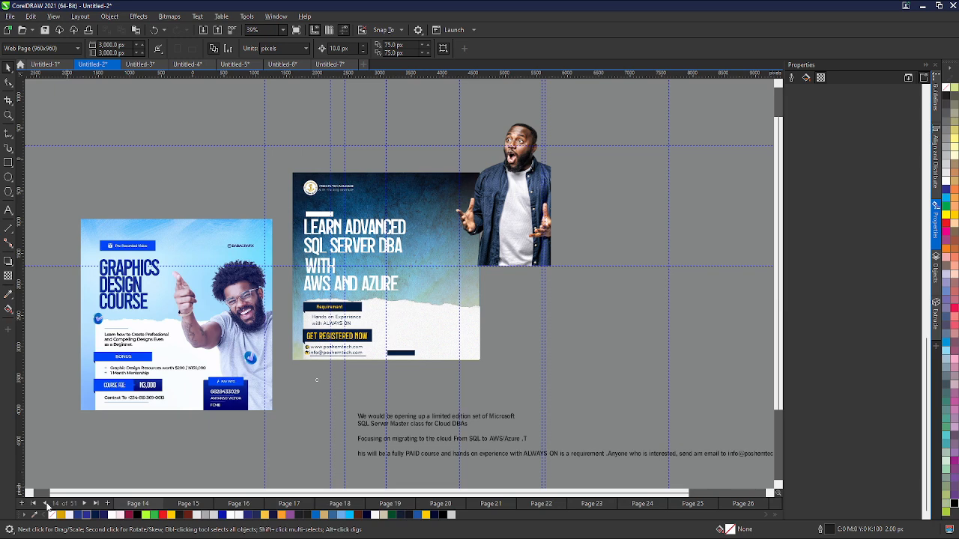
- Copy the surprised man photo from page 14 of Untitled-2 and paste it into the Untitled-7 flyer
click(496, 221)
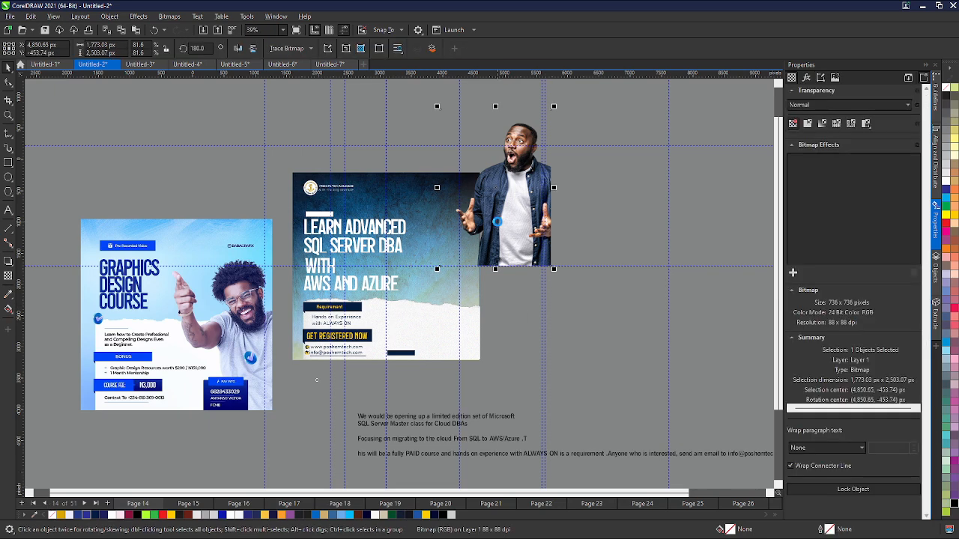
click(47, 504)
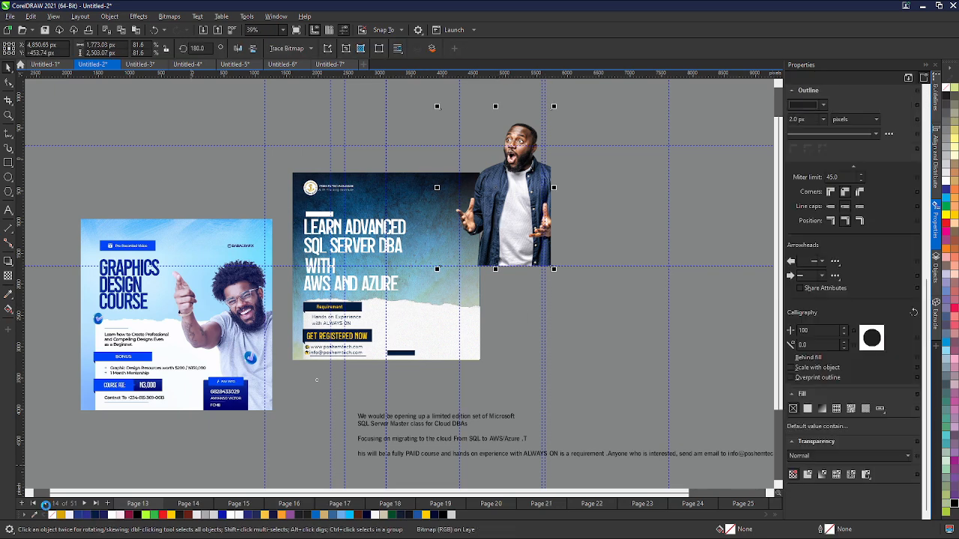
click(46, 505)
click(46, 505)
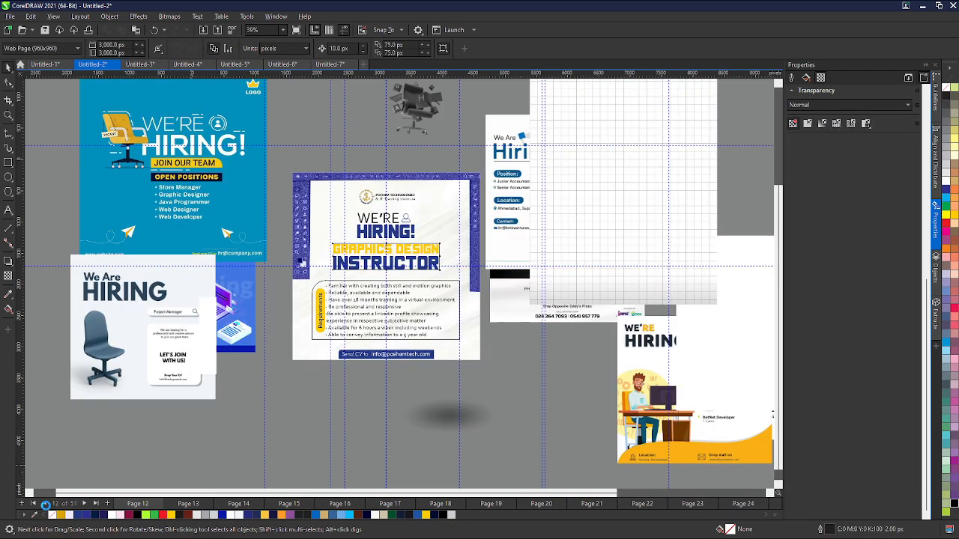
click(330, 65)
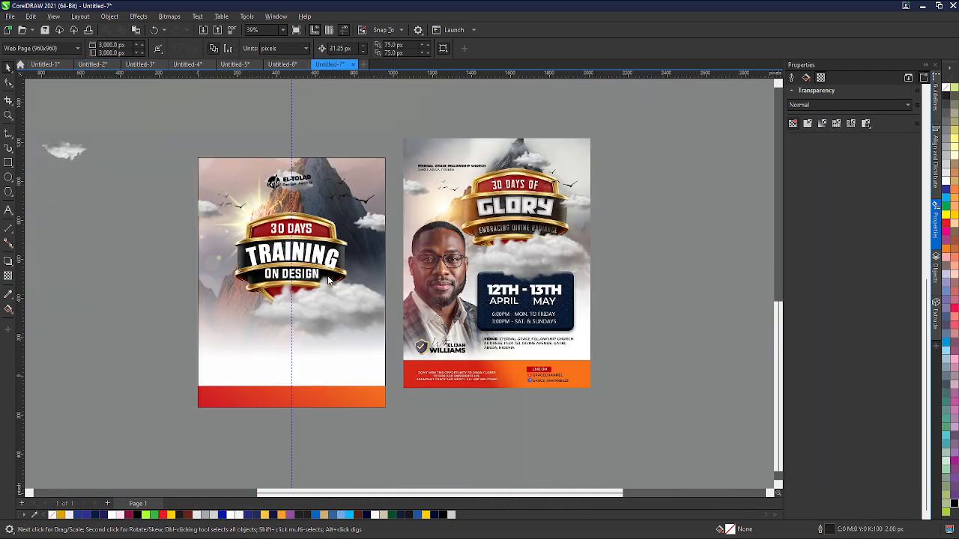
key(ctrl+v)
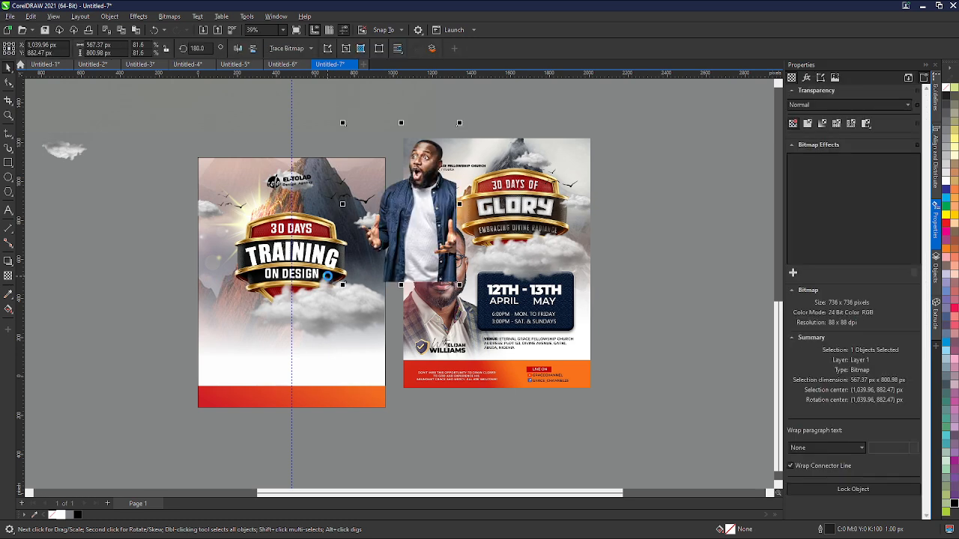
- Move the pasted photo to the flyer's lower-left, overlapping the shield heading
key(p)
scroll(329, 278, down, 1)
scroll(332, 327, up, 3)
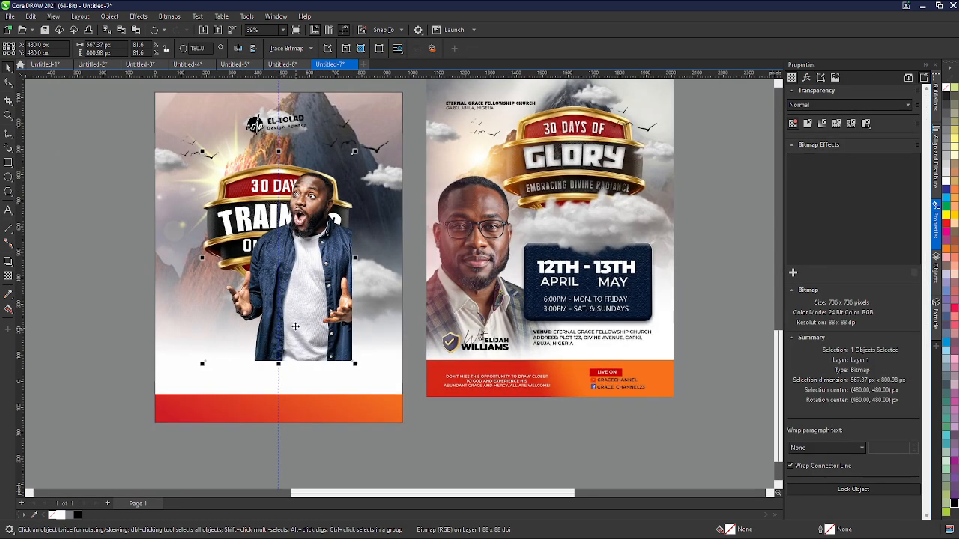
drag(308, 323, 205, 365)
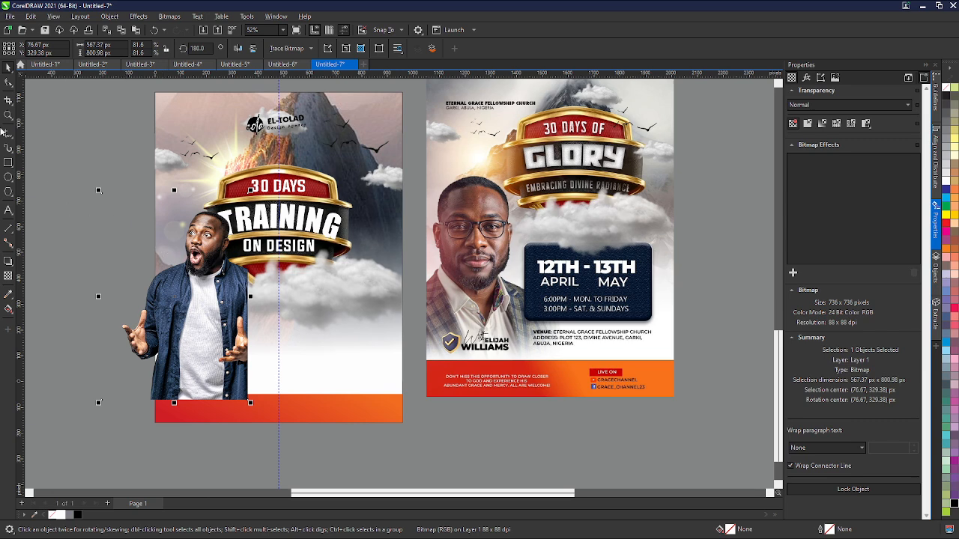
- Extend the photo's right crop edge with the Shape tool to reveal more of the man's arm
click(8, 82)
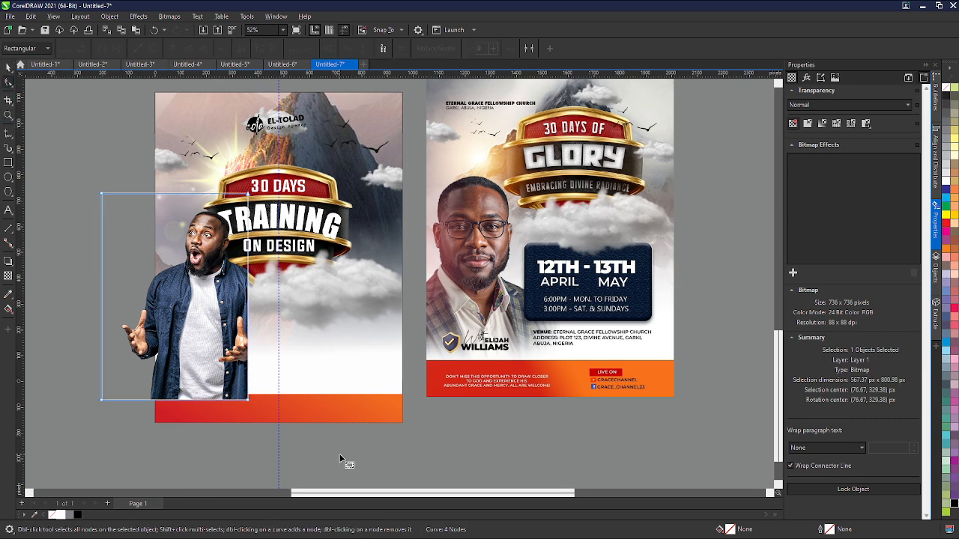
drag(339, 455, 216, 181)
key(Right)
key(Right)
key(Right)
key(Right)
key(Right)
key(Right)
key(Right)
key(Right)
key(Right)
key(Right)
key(Right)
key(Right)
key(Right)
key(Right)
key(Right)
key(Right)
key(Right)
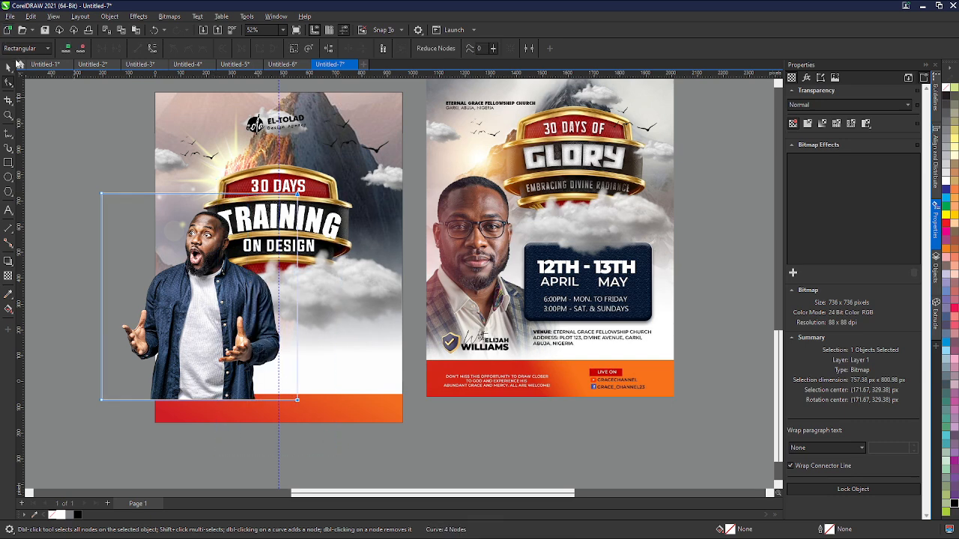
- Mirror the photo horizontally so the man faces the opposite way
click(8, 66)
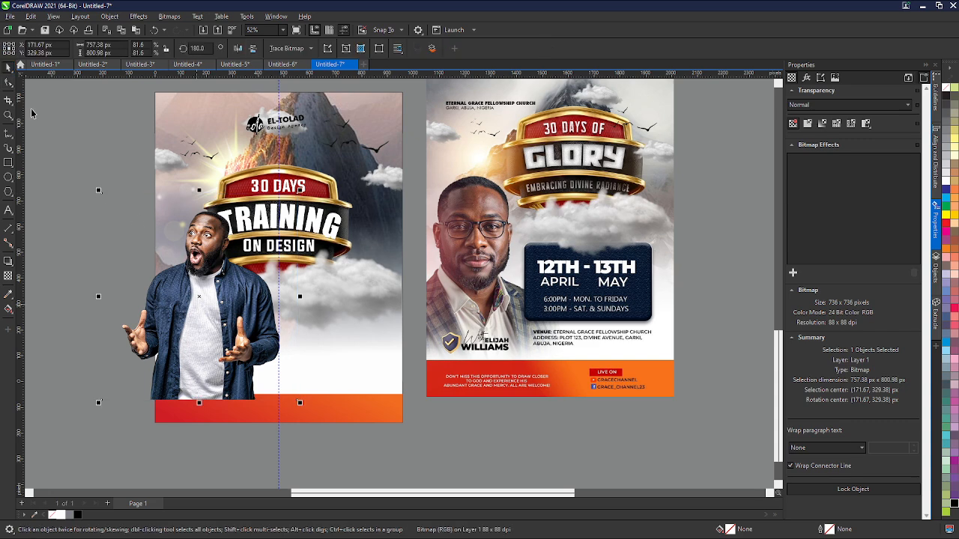
click(238, 48)
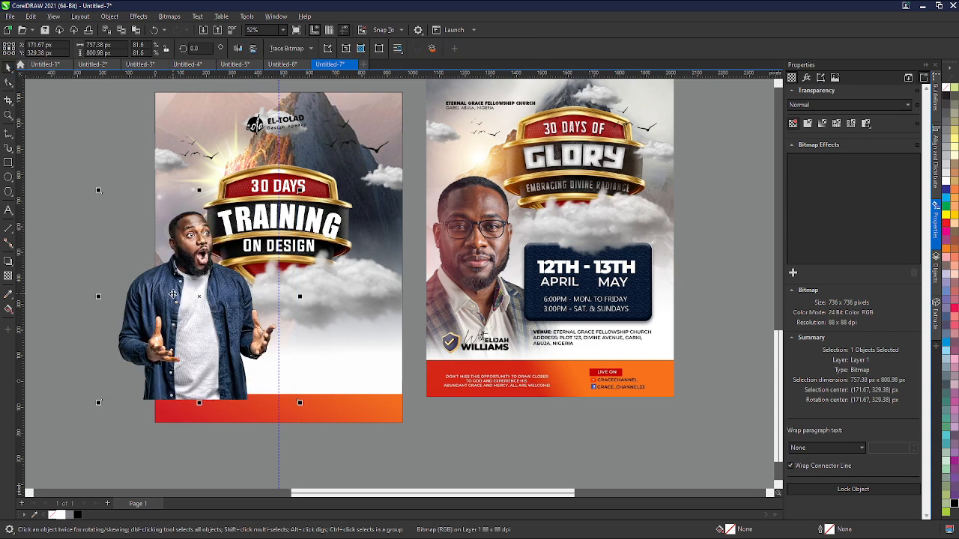
- Nudge the photo so the man sits just above the red bottom bar, left of the page's centre line
drag(179, 300, 185, 288)
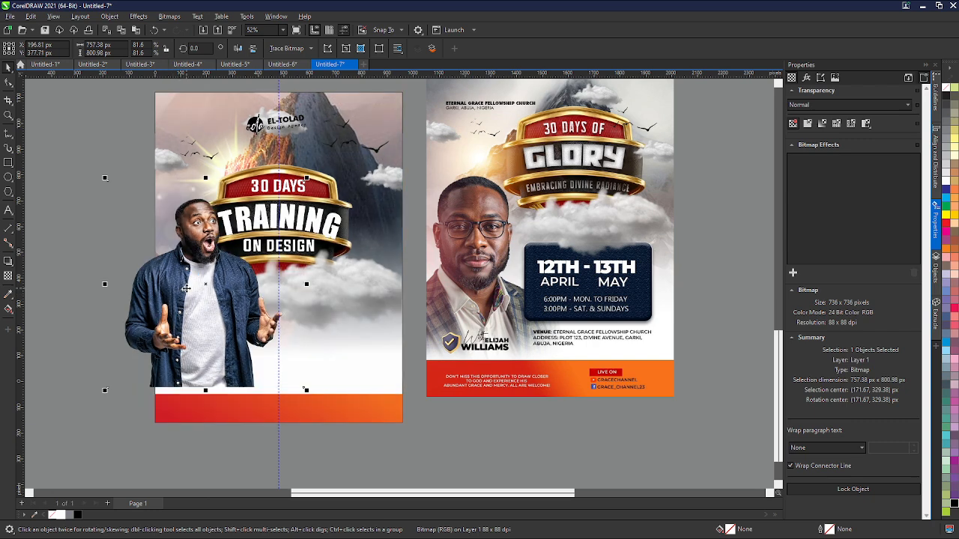
key(Right)
key(Right)
key(Right)
key(Right)
key(Right)
key(Right)
key(Right)
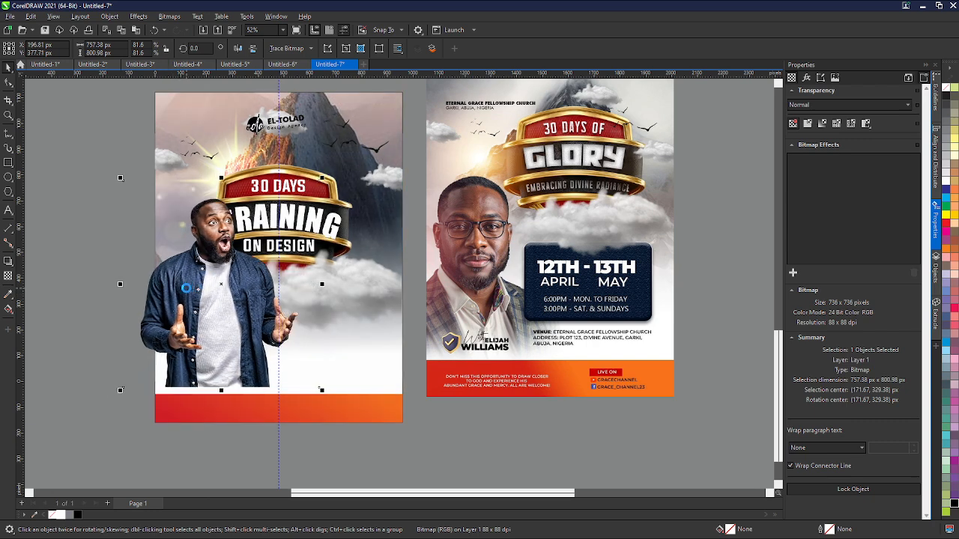
key(Down)
key(Down)
key(Down)
key(Down)
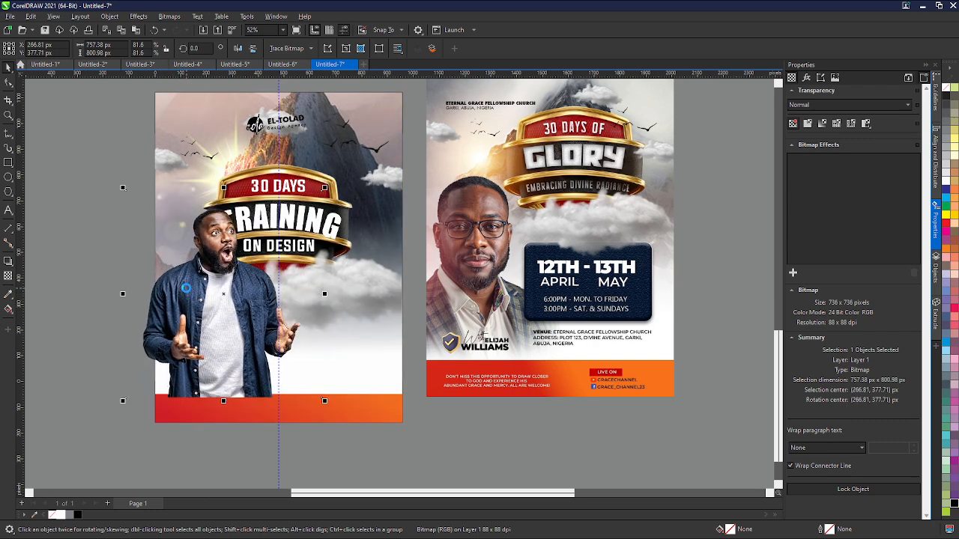
key(Left)
key(Left)
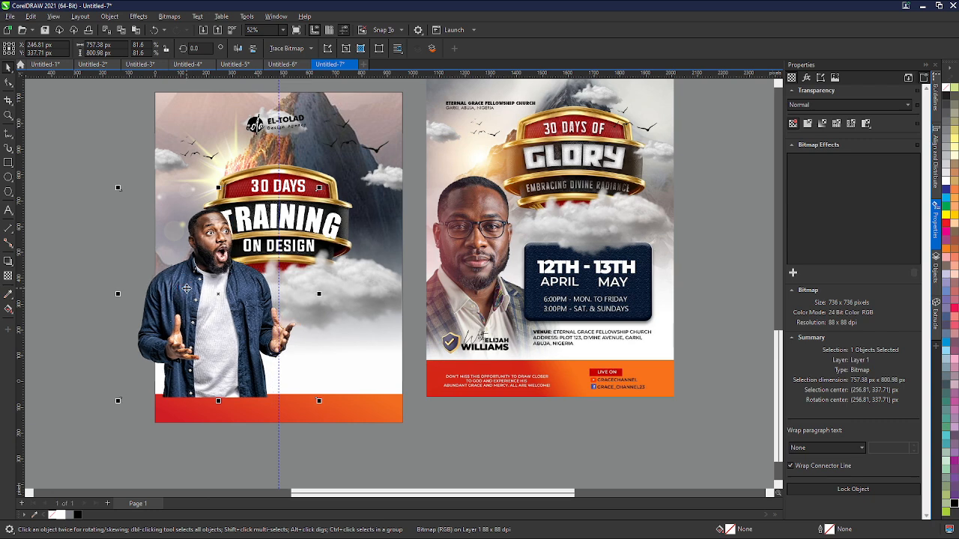
key(Left)
key(Left)
key(Left)
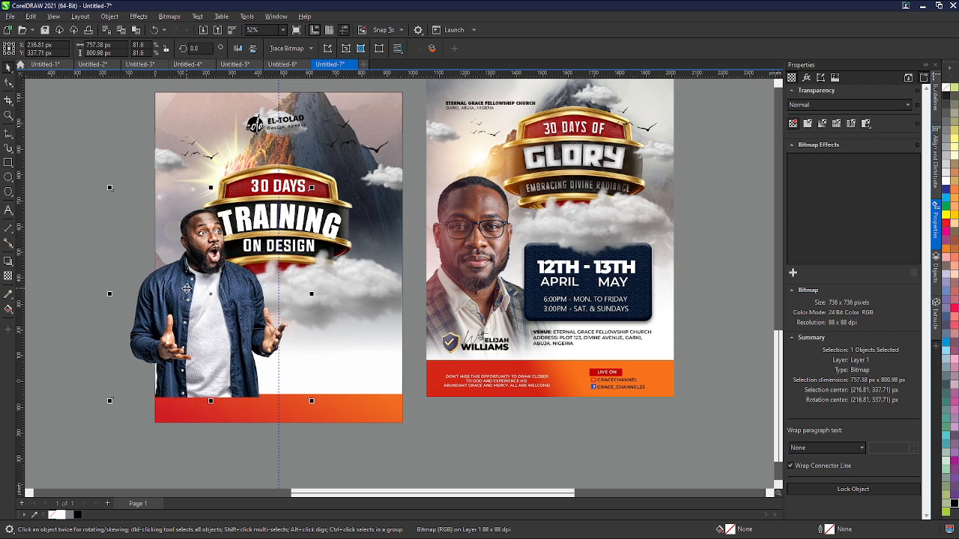
- Trim the photo's left side with the Shape tool so it ends flush with the page's left edge
click(8, 83)
click(158, 195)
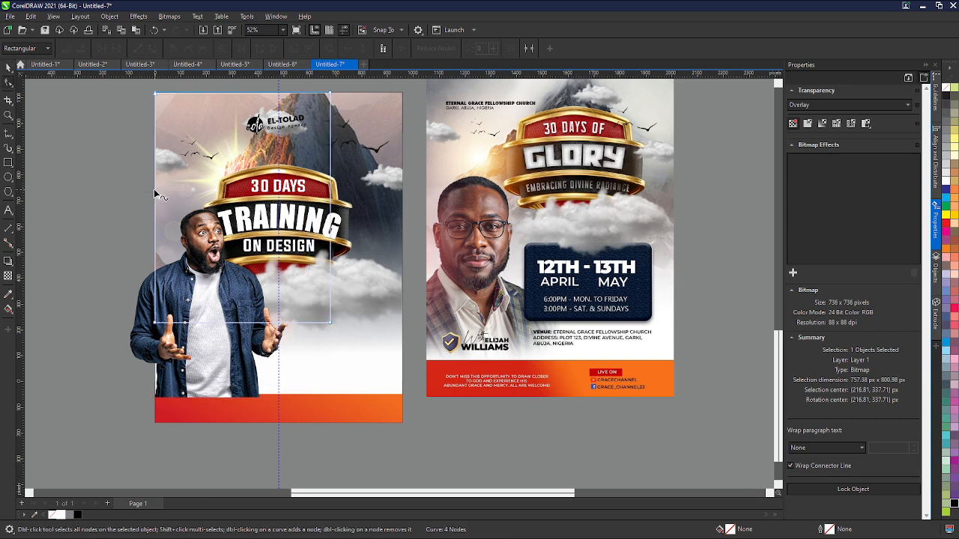
click(154, 343)
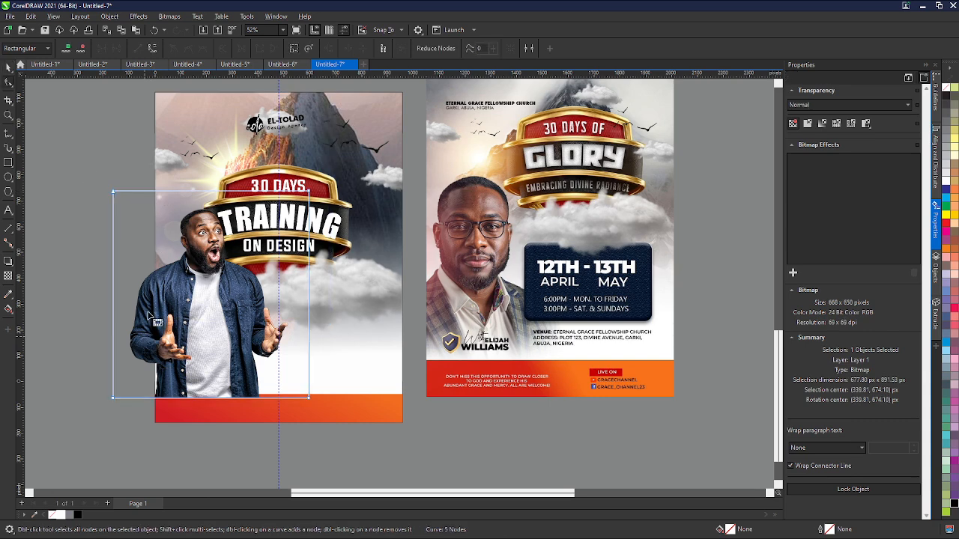
double_click(155, 191)
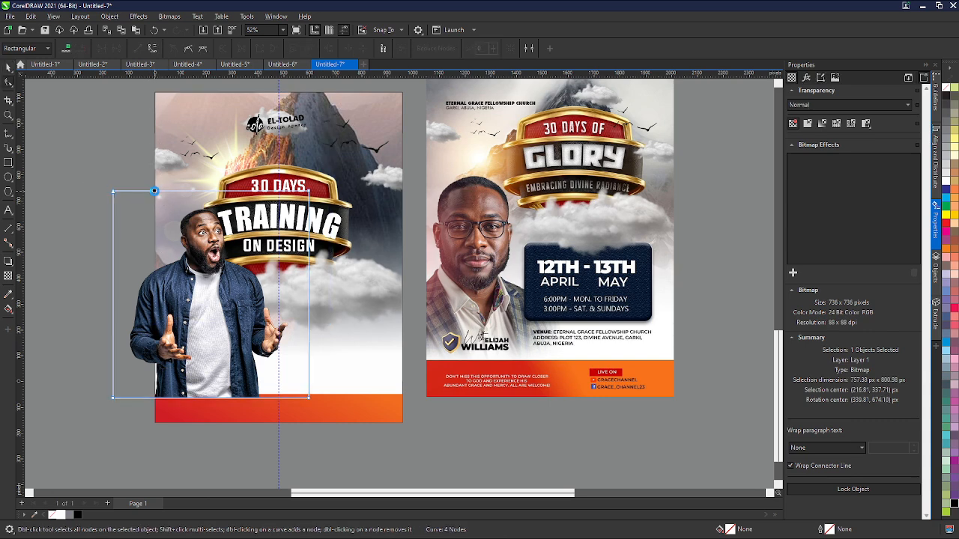
double_click(156, 398)
double_click(113, 398)
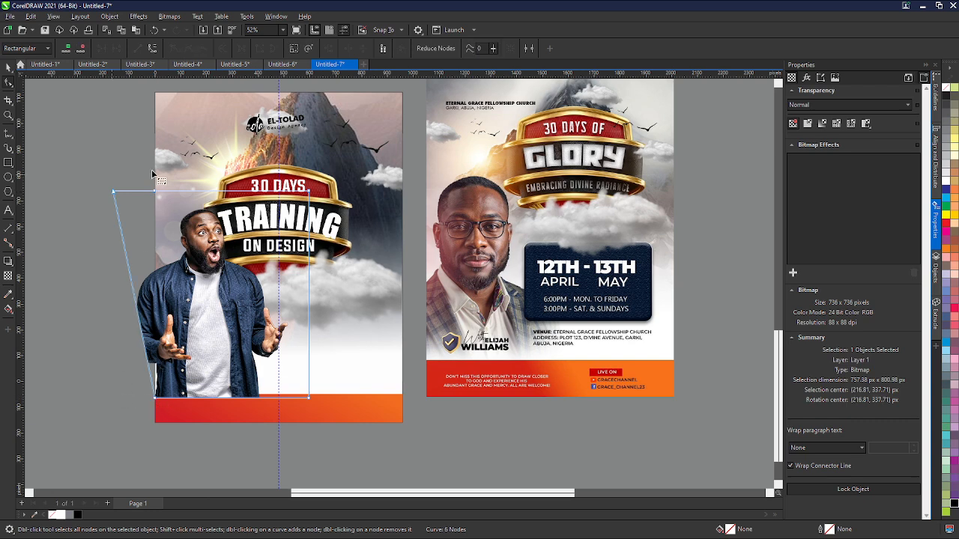
double_click(113, 192)
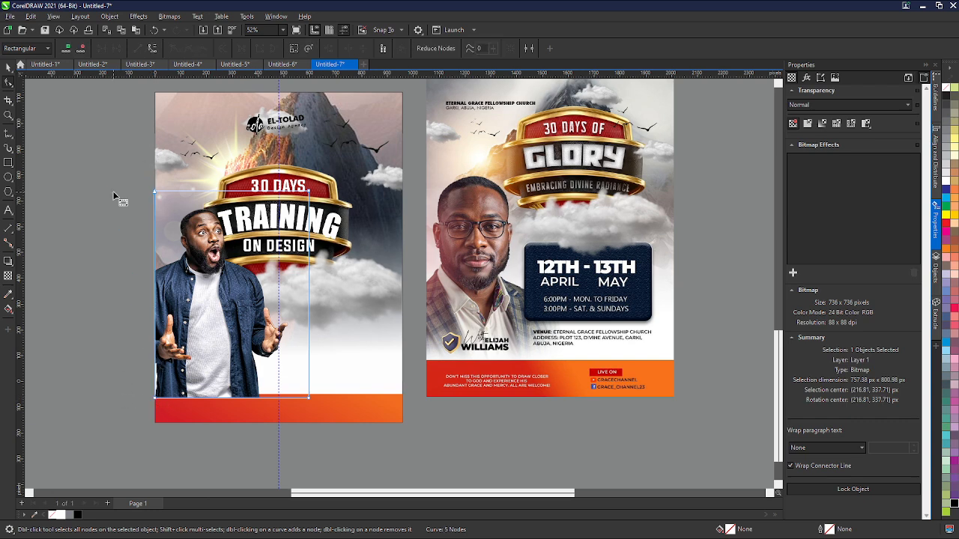
- Enlarge the photo and shift it slightly down-left so the man extends past the page bottom
scroll(118, 199, down, 2)
click(8, 68)
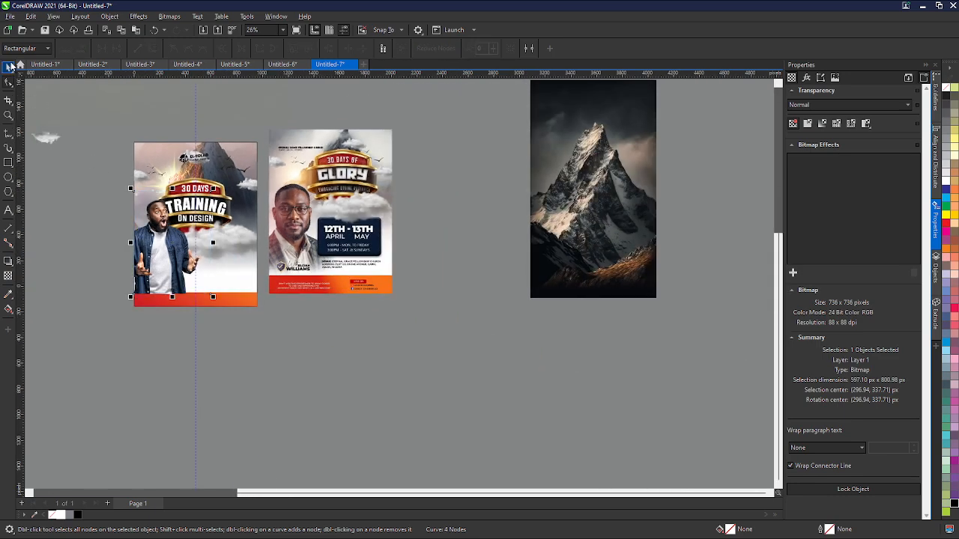
scroll(173, 233, up, 3)
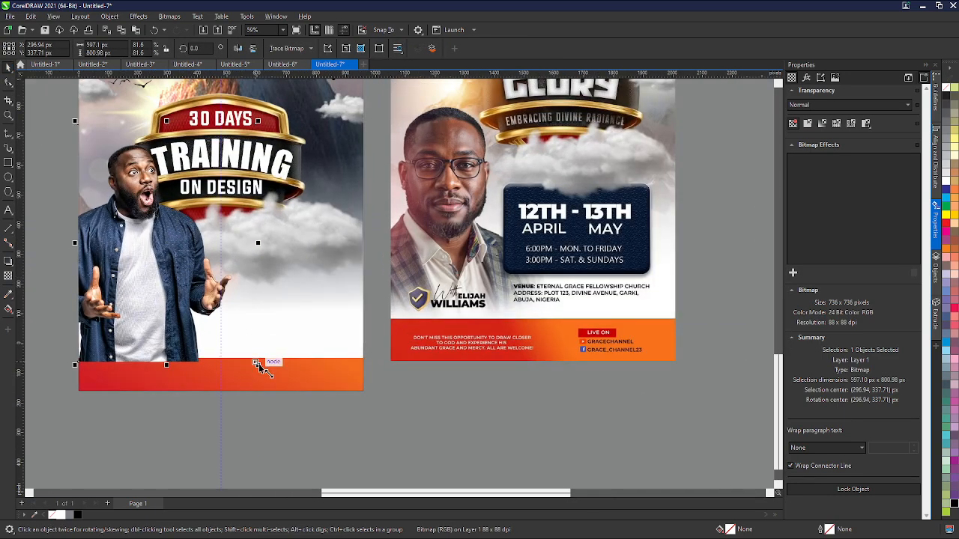
drag(259, 365, 298, 419)
drag(190, 284, 177, 301)
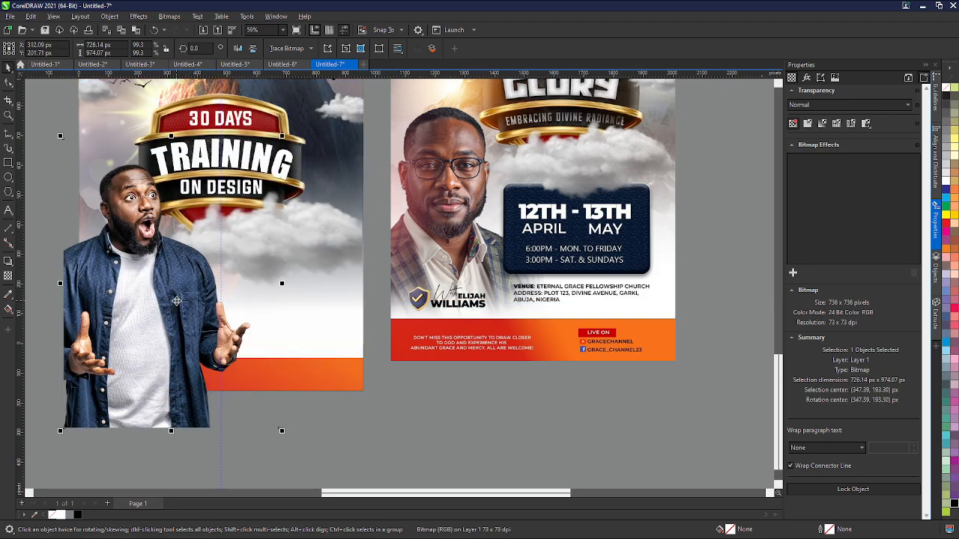
- Crop the photo's bottom to the top of the red bar and align its left edge with the page edge
scroll(176, 300, down, 3)
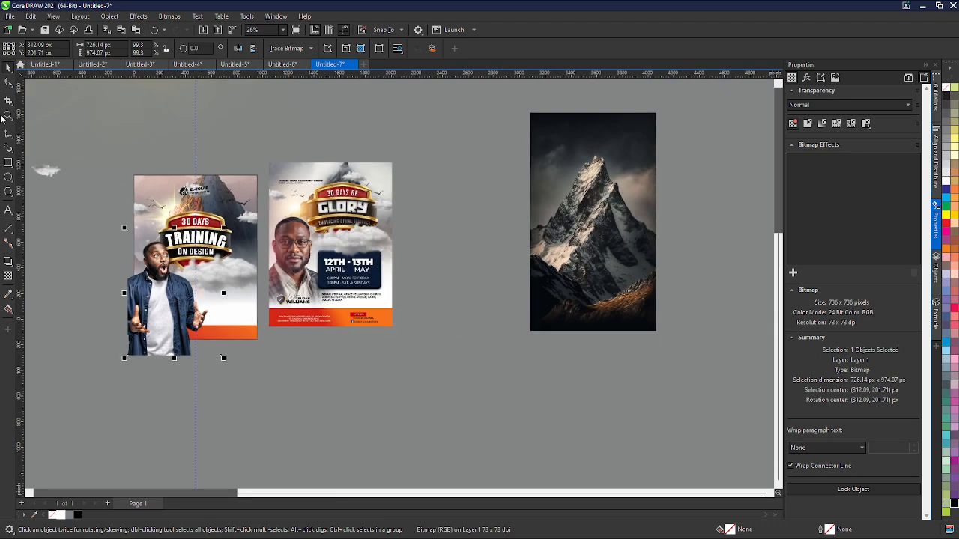
click(6, 84)
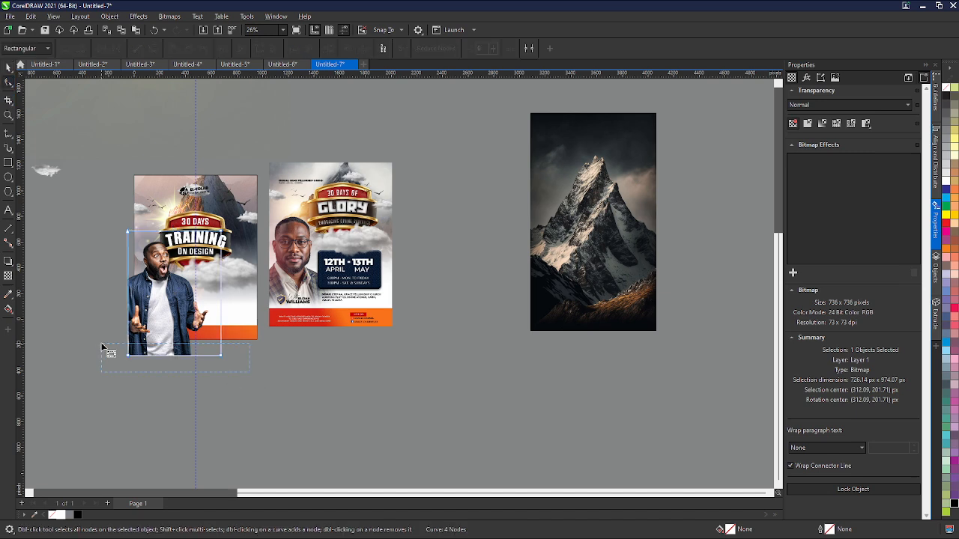
drag(162, 353, 159, 330)
scroll(108, 232, up, 1)
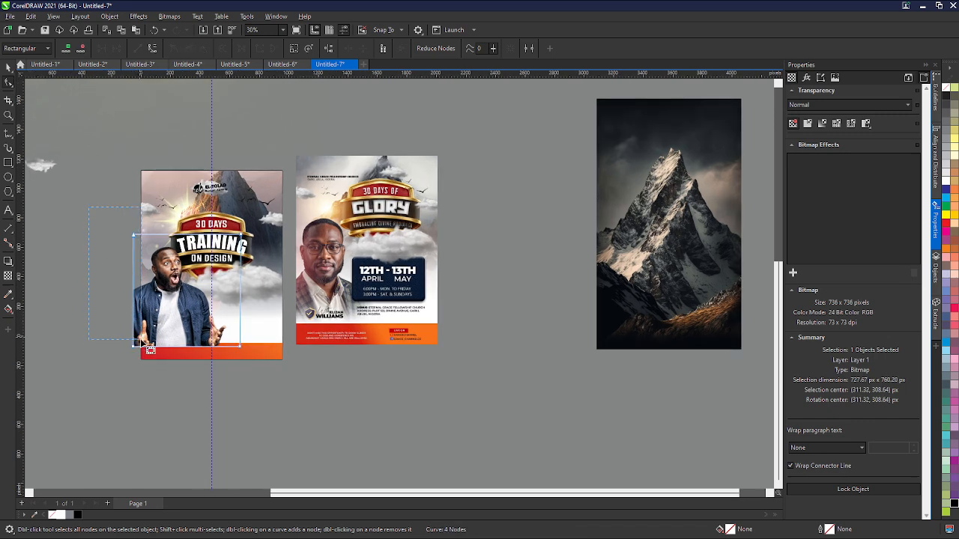
drag(146, 355, 149, 354)
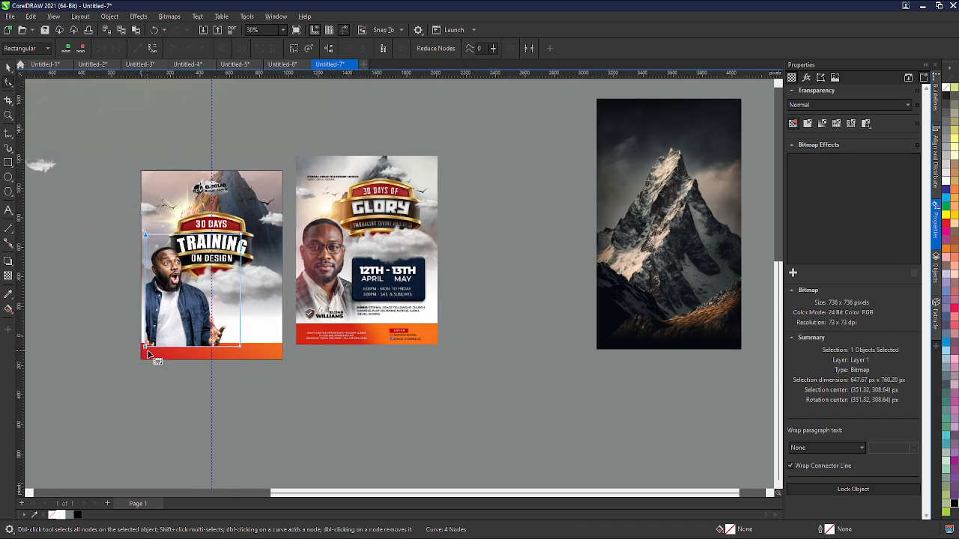
key(Left)
key(Left)
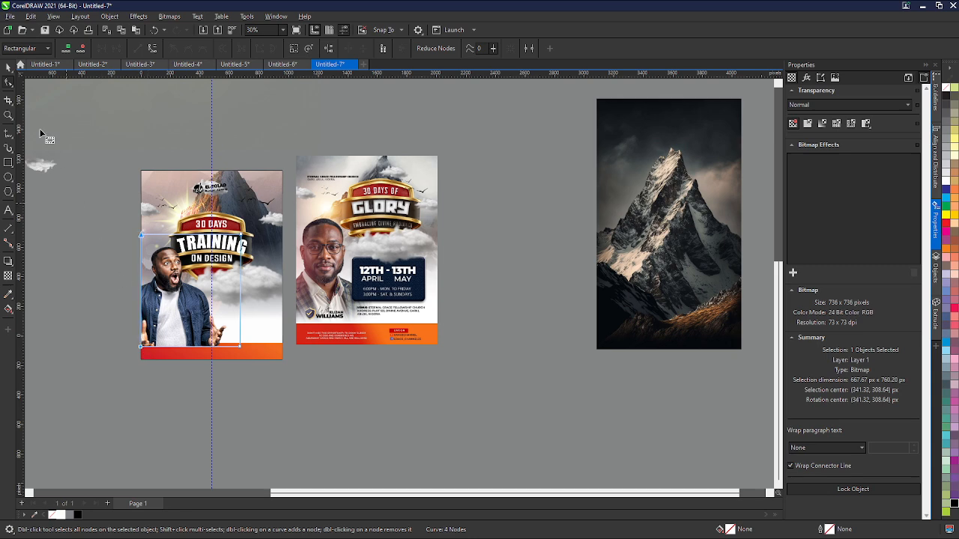
- Select the red gradient bar along the flyer's bottom
click(8, 66)
drag(105, 321, 314, 401)
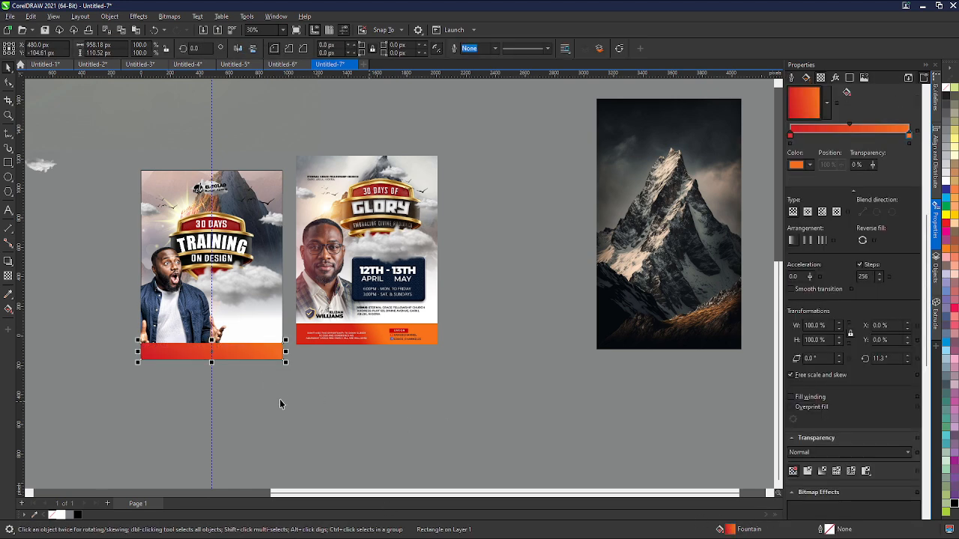
scroll(334, 366, up, 2)
scroll(335, 366, down, 3)
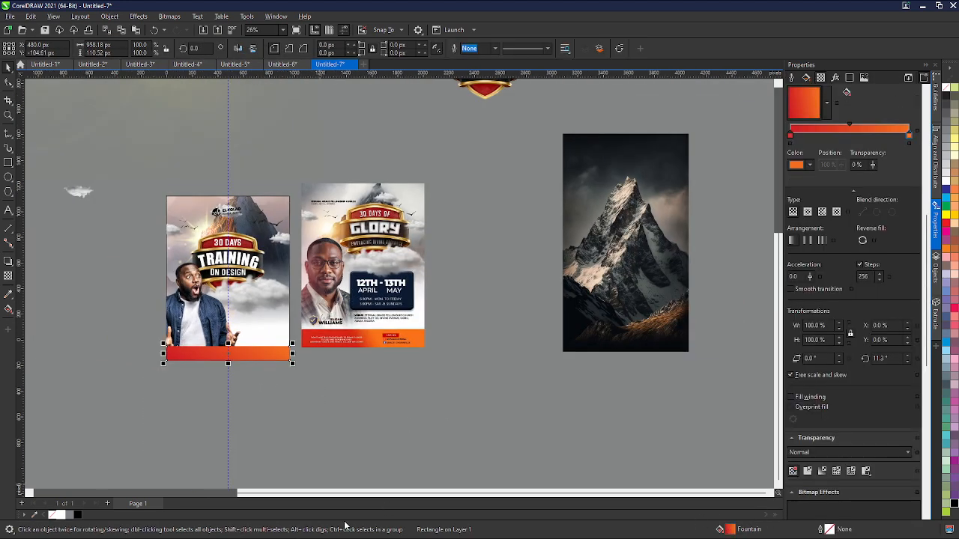
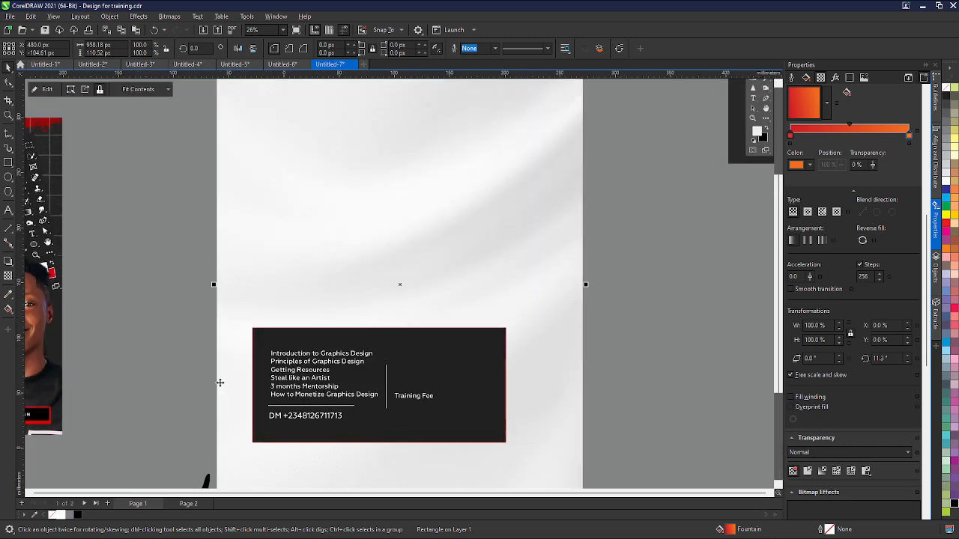
- Copy the course bullet list from the training design file and place it on the flyer beside the man
scroll(282, 252, down, 1)
scroll(281, 253, down, 1)
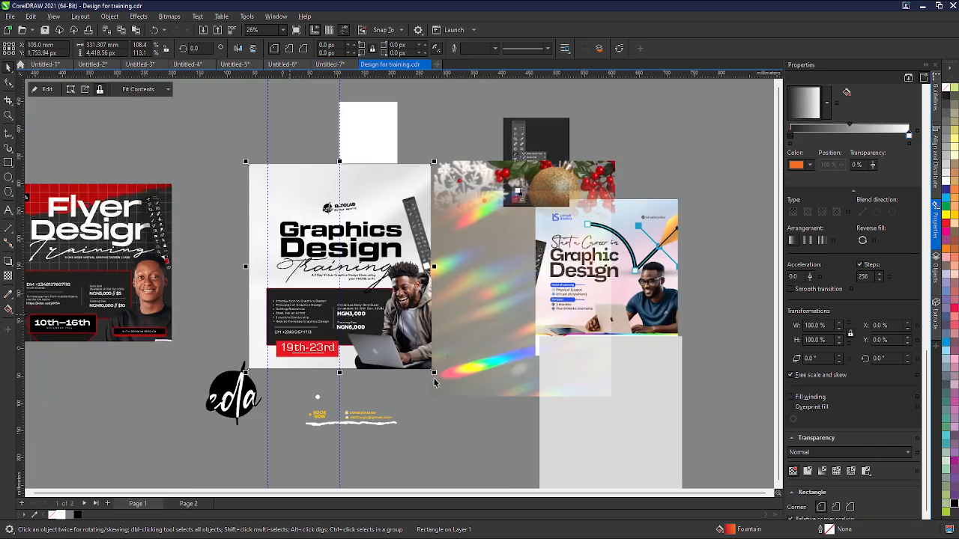
scroll(339, 372, up, 3)
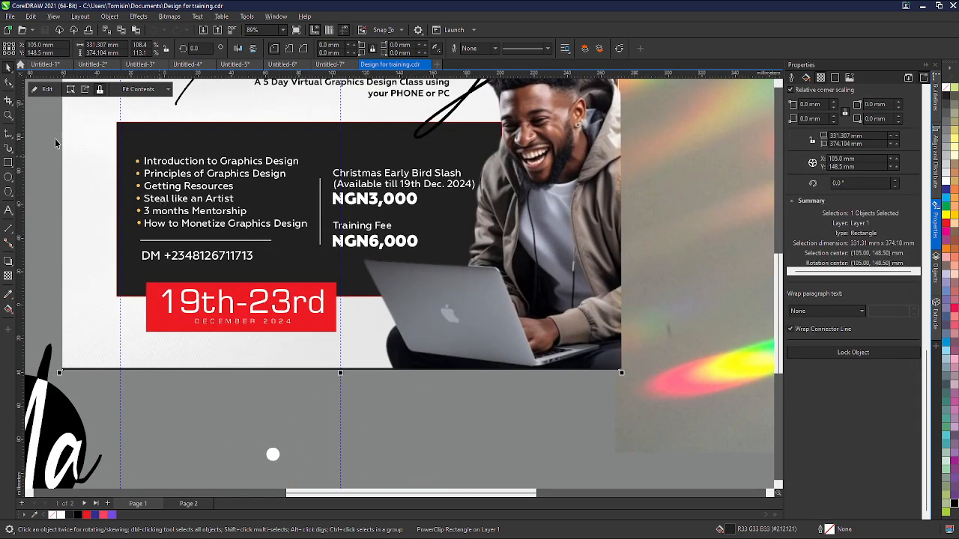
drag(114, 132, 313, 241)
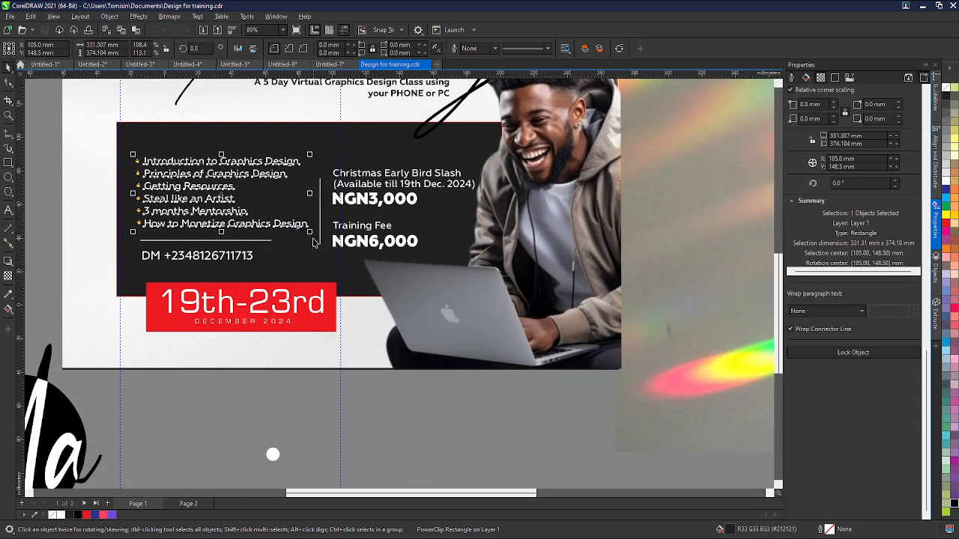
click(333, 65)
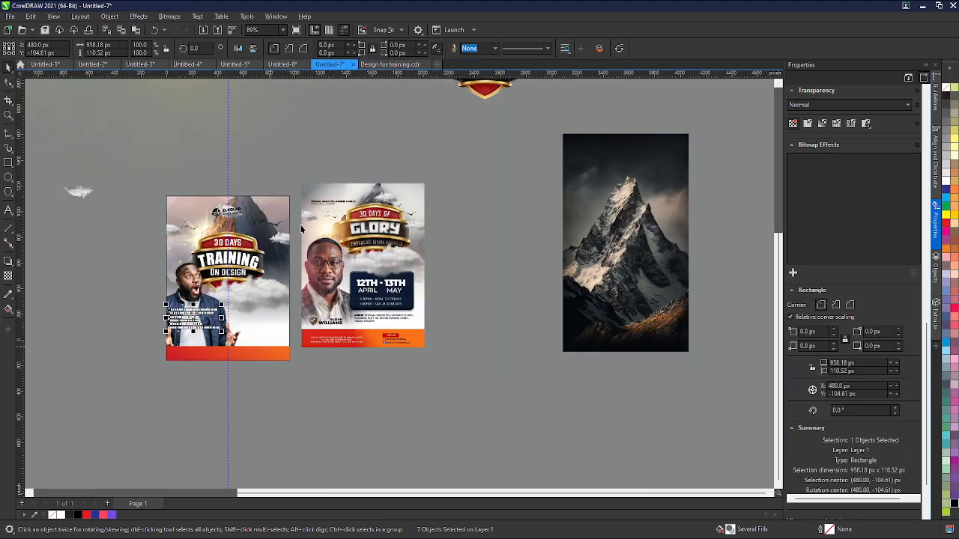
scroll(214, 334, up, 9)
scroll(126, 278, up, 1)
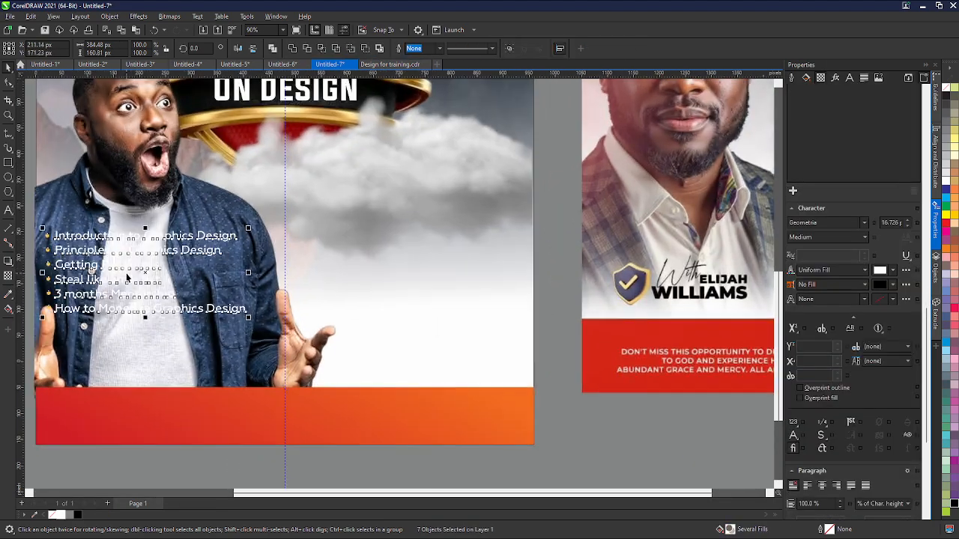
drag(127, 278, 417, 266)
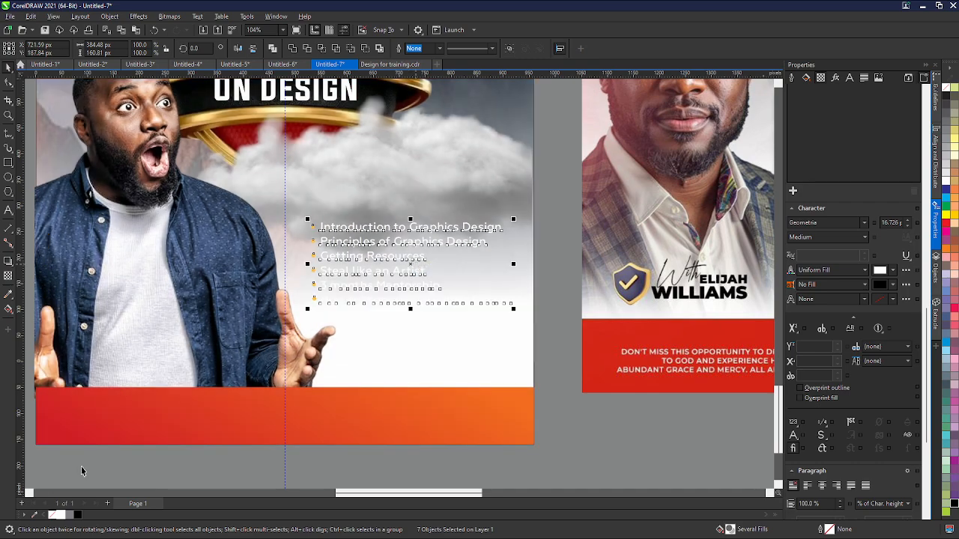
- Color the bullet list black and move it up beside the man's shoulder
click(77, 515)
scroll(218, 226, down, 2)
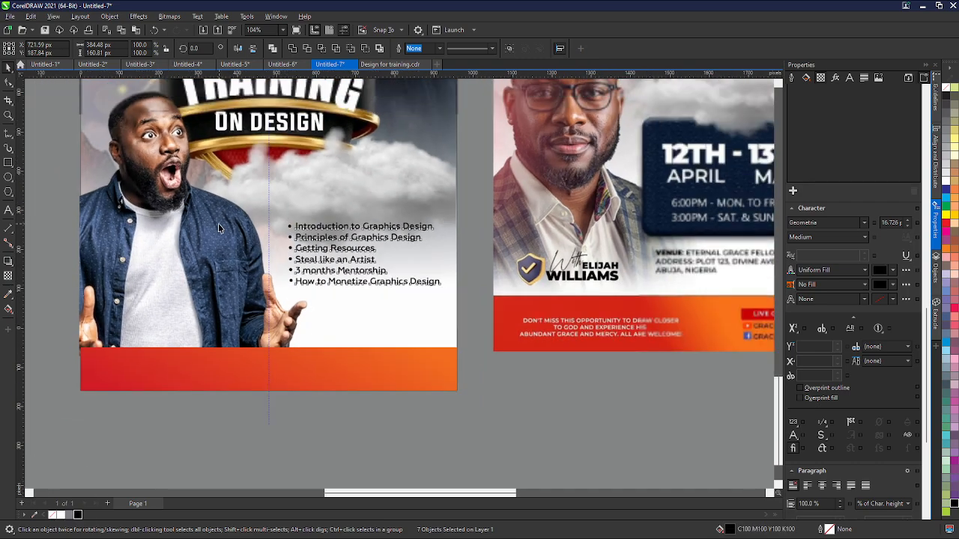
click(367, 257)
drag(367, 255, 366, 227)
scroll(366, 227, down, 2)
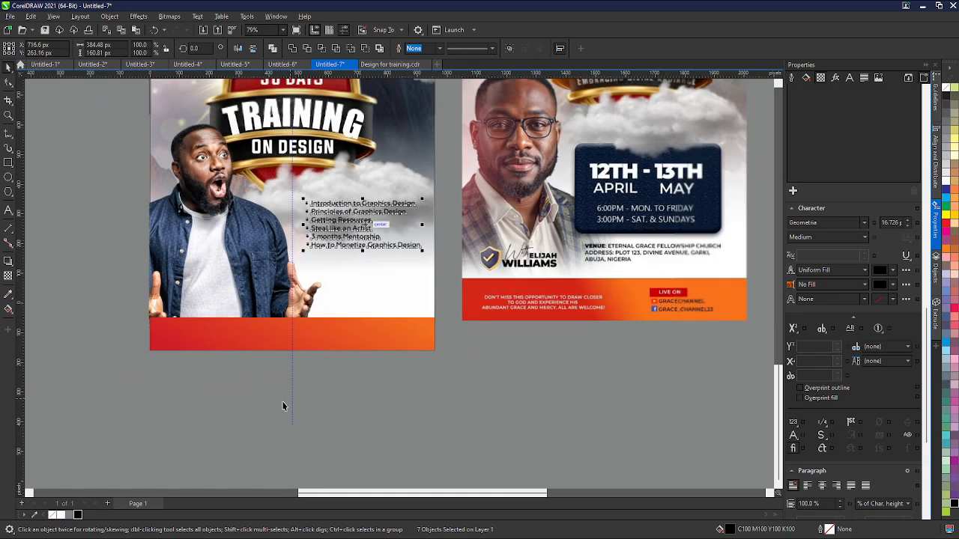
- Copy the Christmas Early Bird and Training Fee price texts and paste them below the bullet list
click(390, 64)
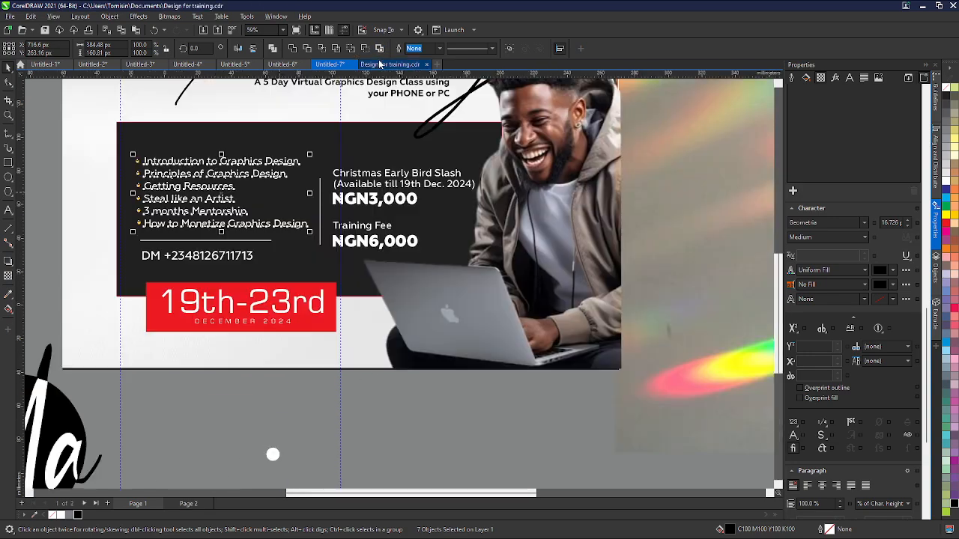
scroll(327, 245, down, 2)
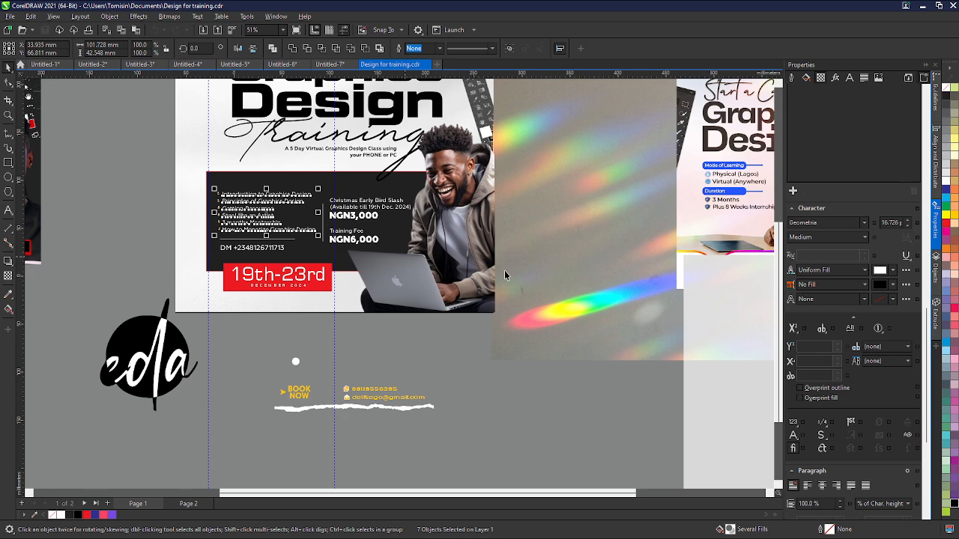
drag(495, 359, 356, 206)
mouse_move(320, 179)
mouse_down()
mouse_move(331, 186)
mouse_move(324, 181)
mouse_up()
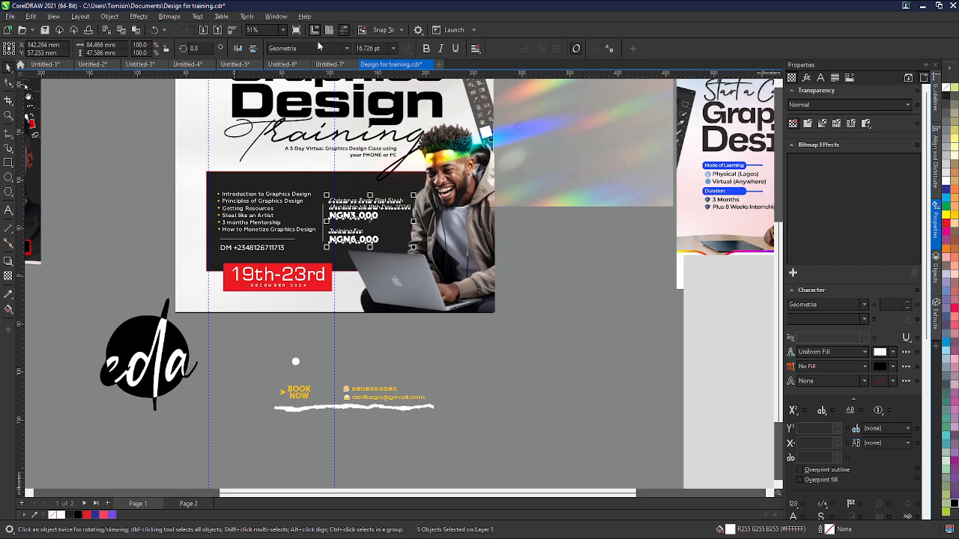
click(328, 64)
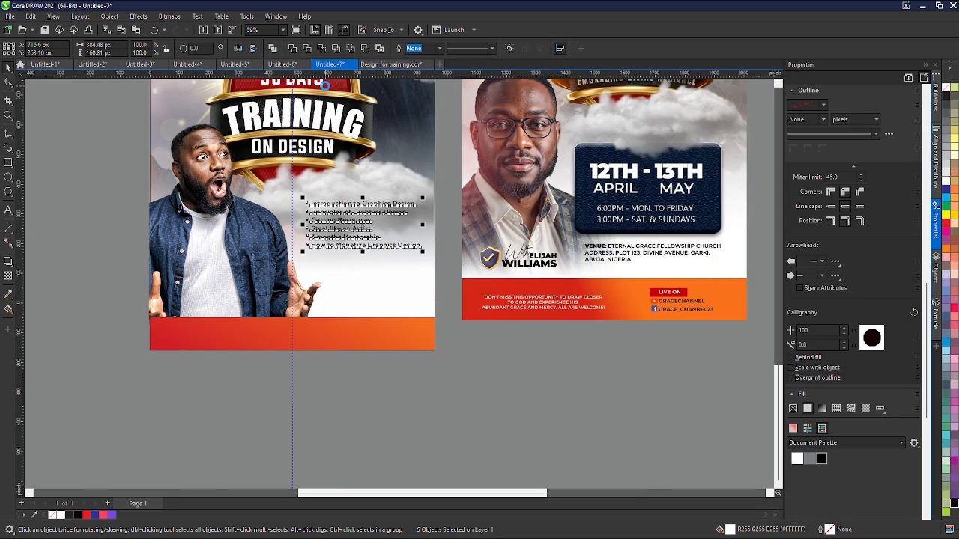
key(ctrl+v)
drag(340, 263, 375, 285)
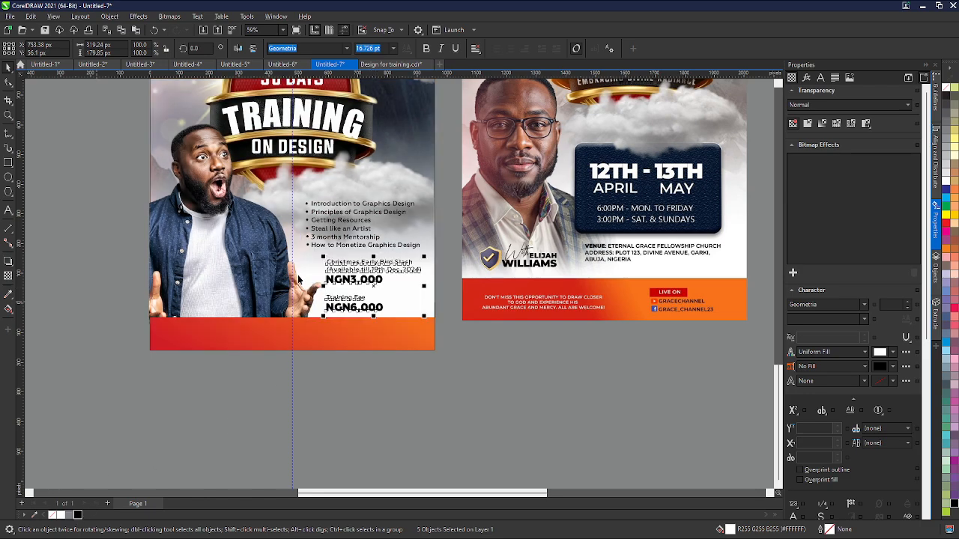
- Shift the Early Bird price lines slightly down to tighten the spacing with the Training Fee
scroll(298, 279, up, 3)
scroll(419, 302, down, 2)
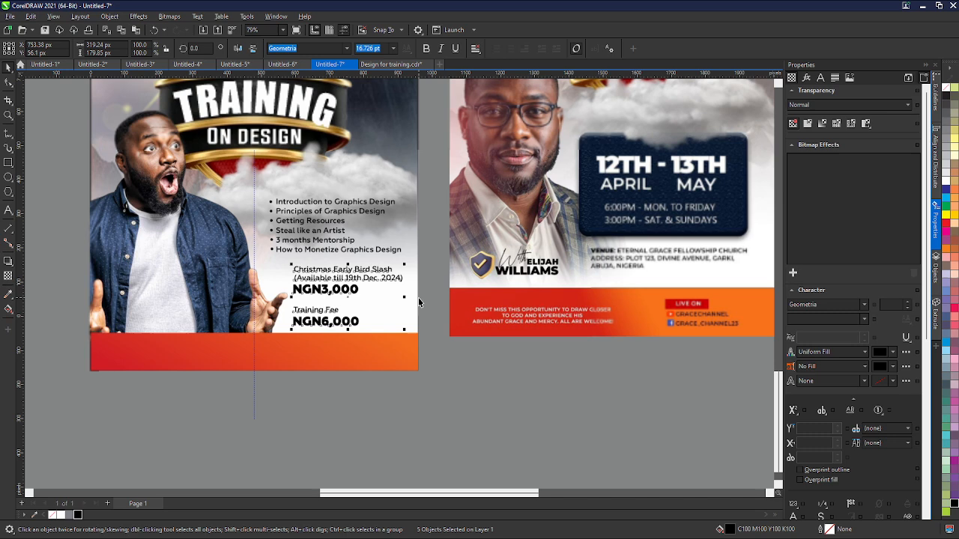
drag(428, 305, 334, 269)
drag(274, 264, 278, 261)
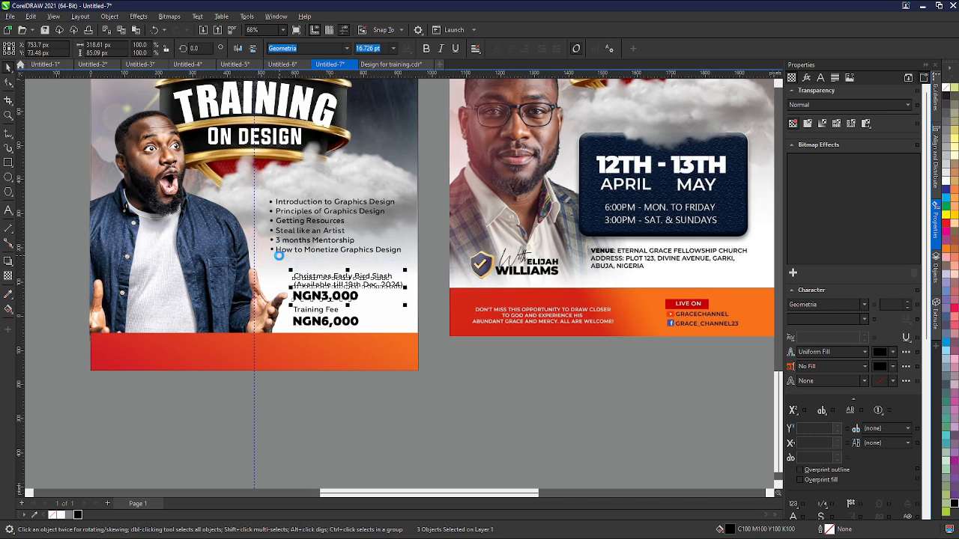
click(437, 402)
scroll(410, 372, down, 1)
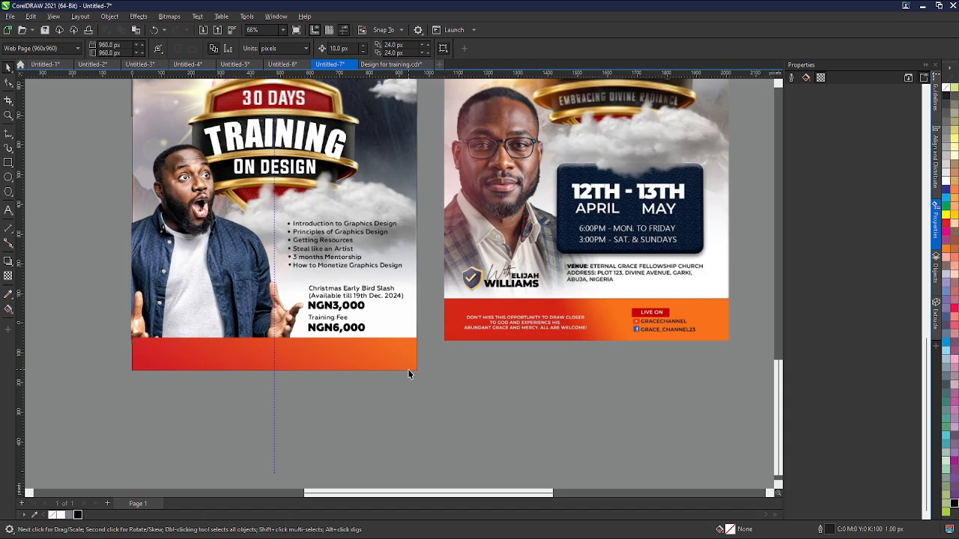
click(274, 218)
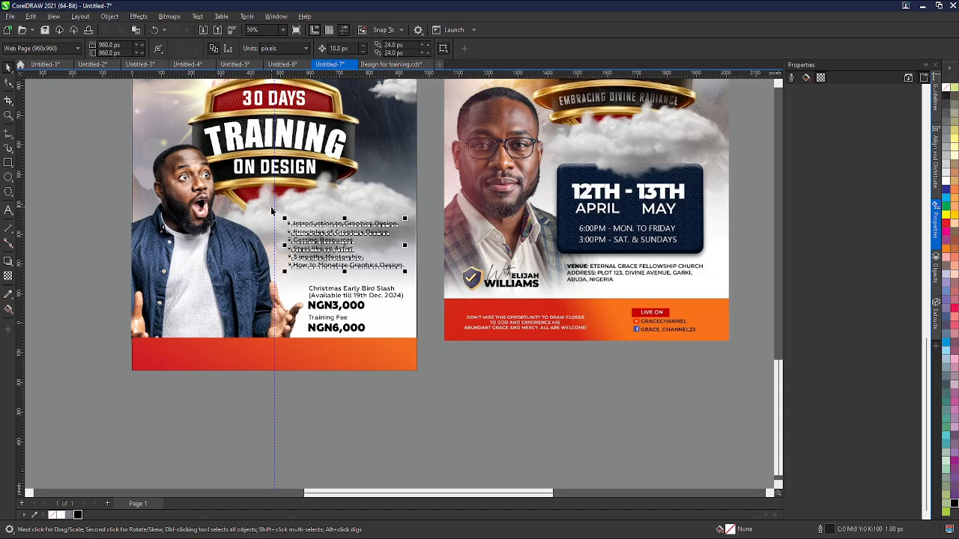
click(376, 409)
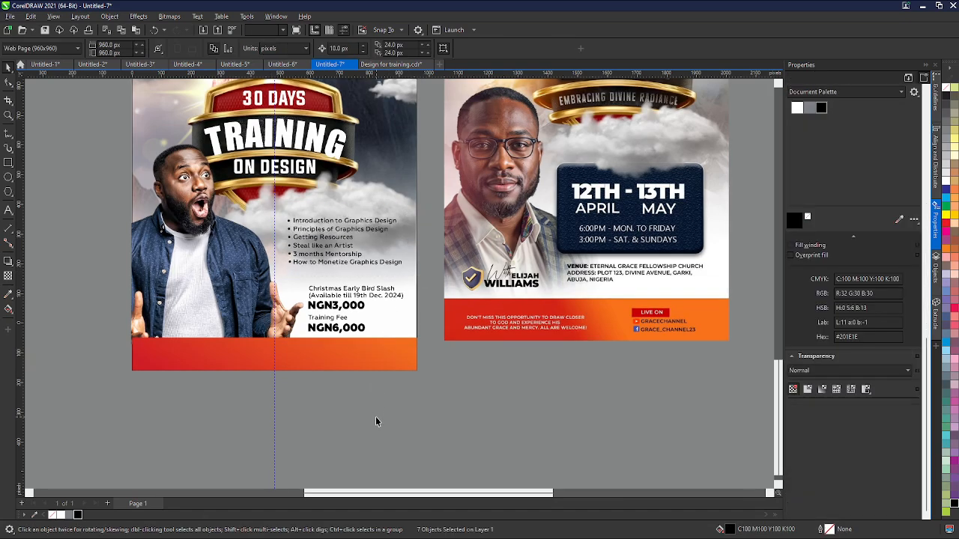
scroll(375, 420, up, 1)
scroll(375, 422, down, 1)
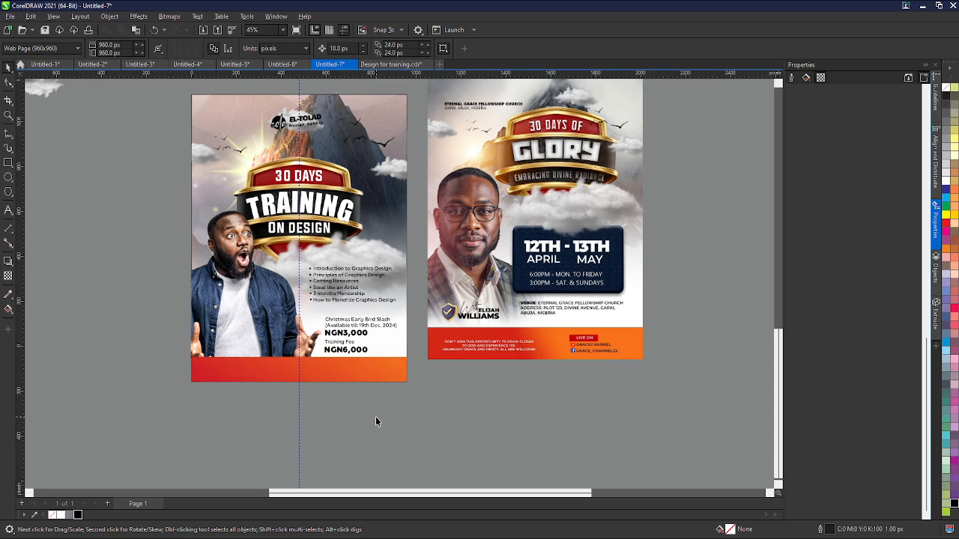
- Copy the rainbow light-leak image from the training design and paste it into the flyer document
click(390, 65)
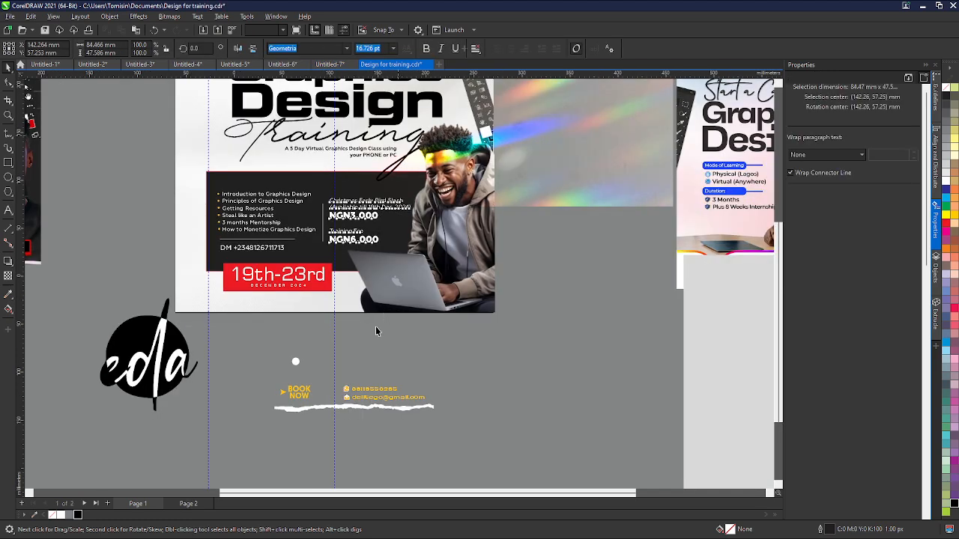
scroll(367, 339, down, 3)
click(510, 219)
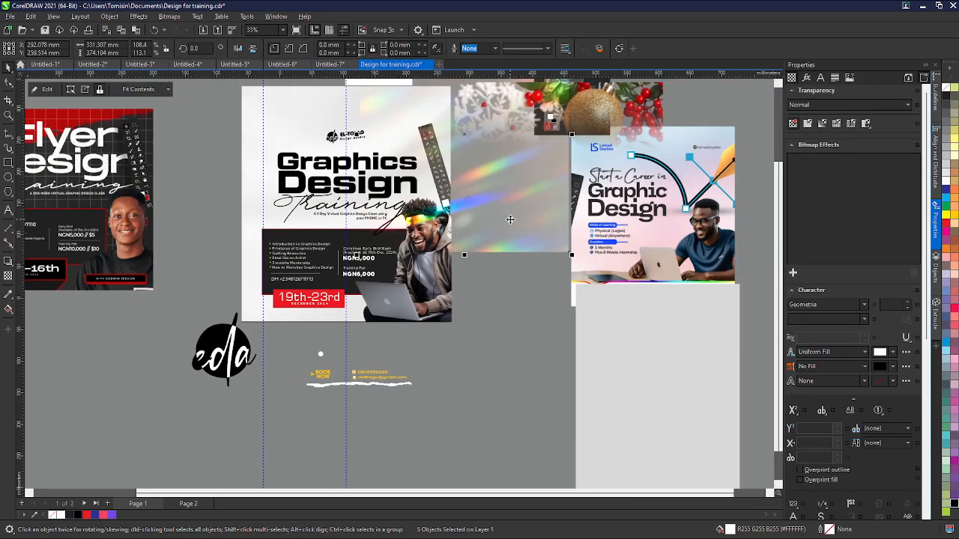
drag(493, 237, 145, 417)
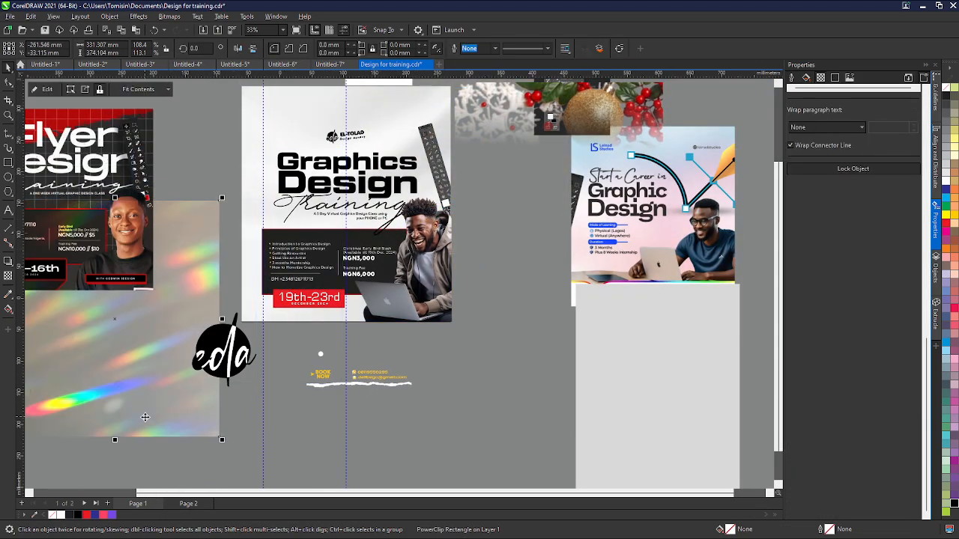
click(337, 64)
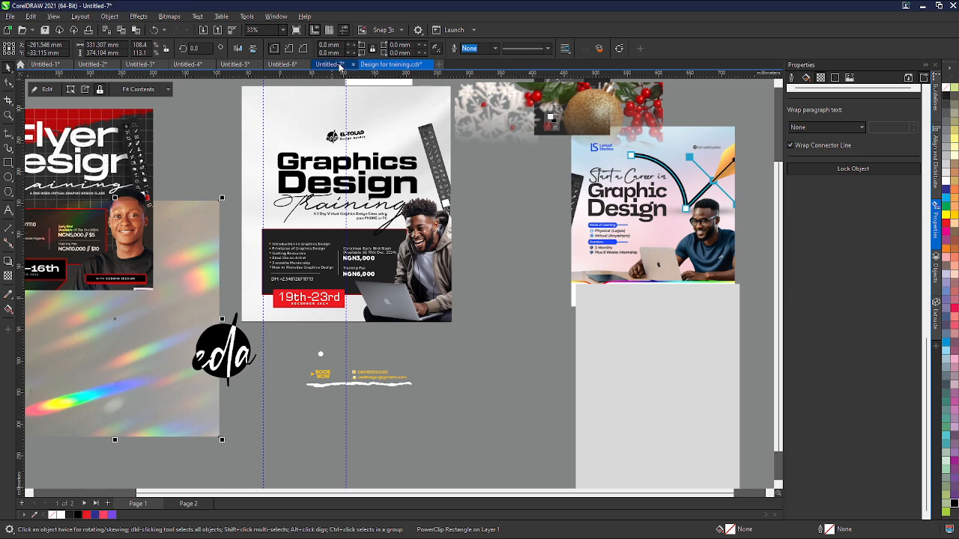
key(ctrl+v)
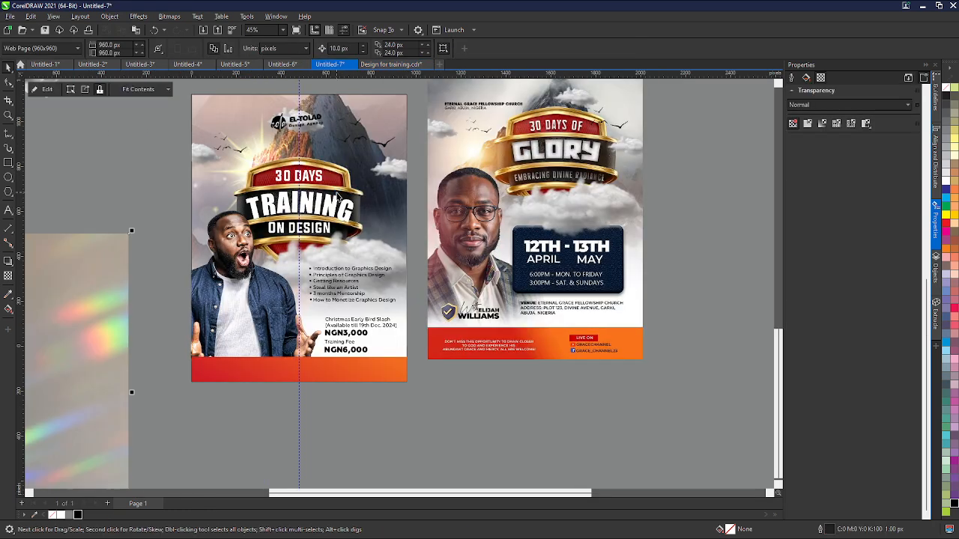
- Move the pasted light-leak aside and extract its bitmap from the PowerClip frame
drag(90, 299, 171, 202)
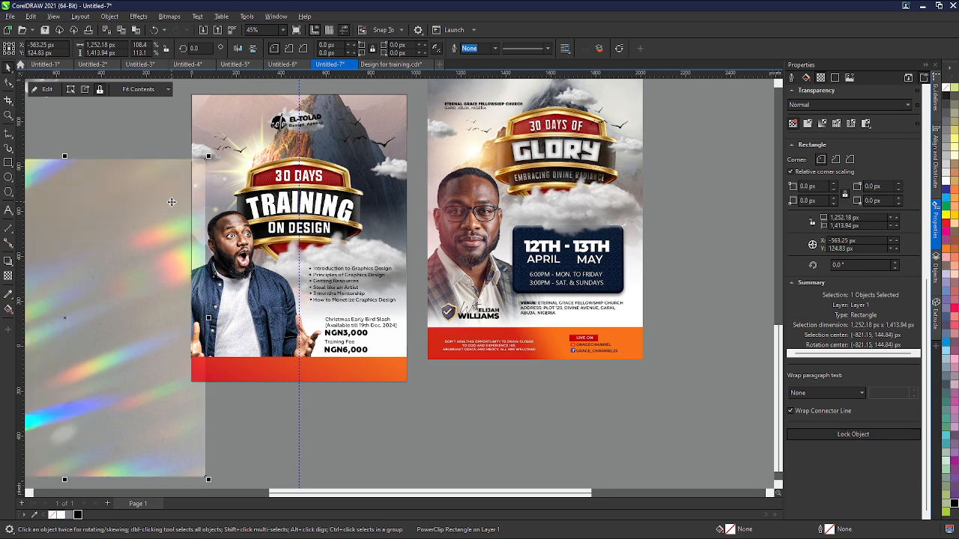
scroll(171, 202, down, 2)
drag(117, 232, 494, 310)
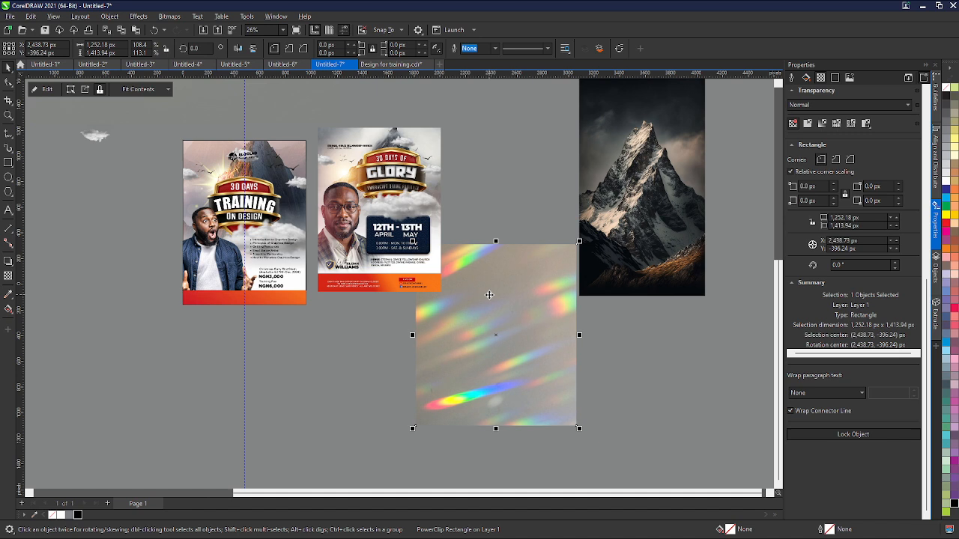
click(85, 89)
drag(428, 334, 305, 361)
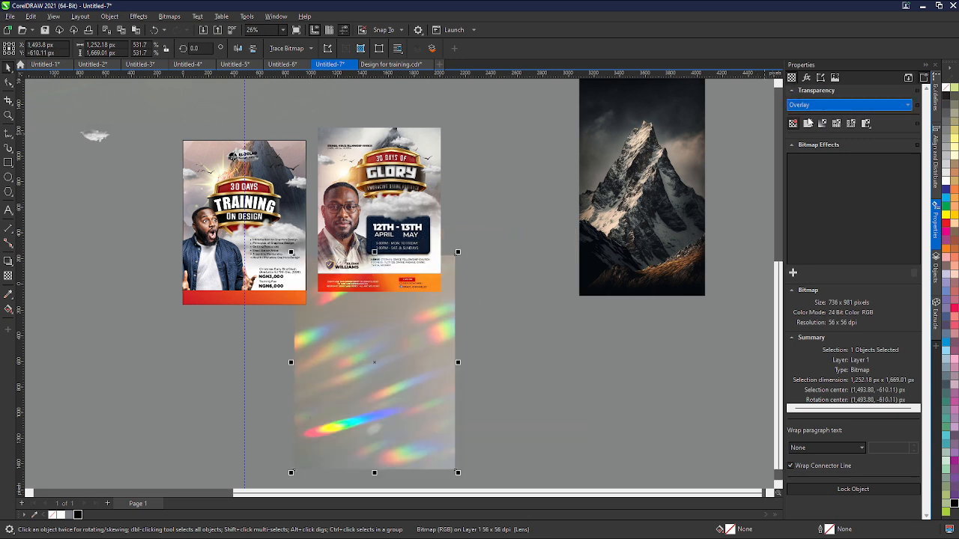
- Place the light-leak bitmap over the flyer and scale it to cover the whole page
click(808, 123)
drag(417, 361, 305, 244)
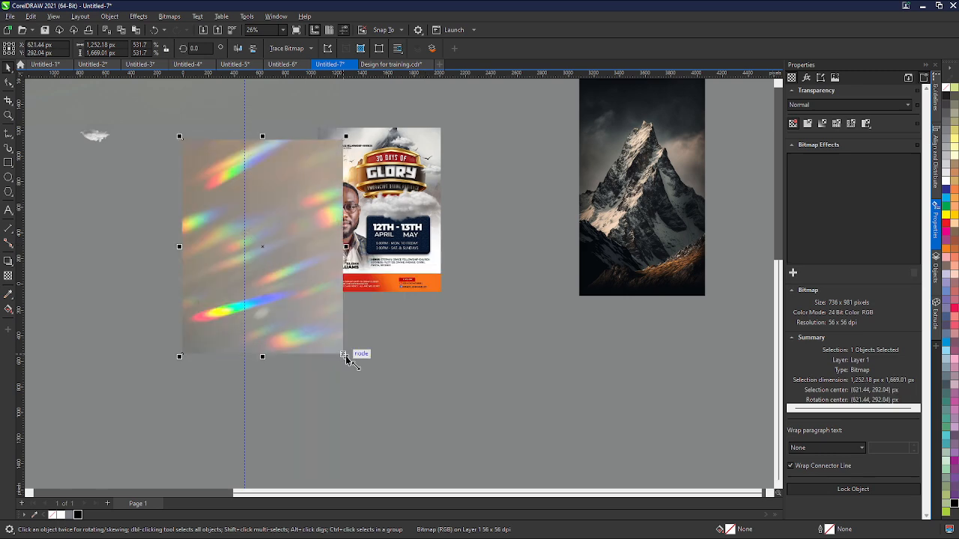
scroll(298, 273, up, 4)
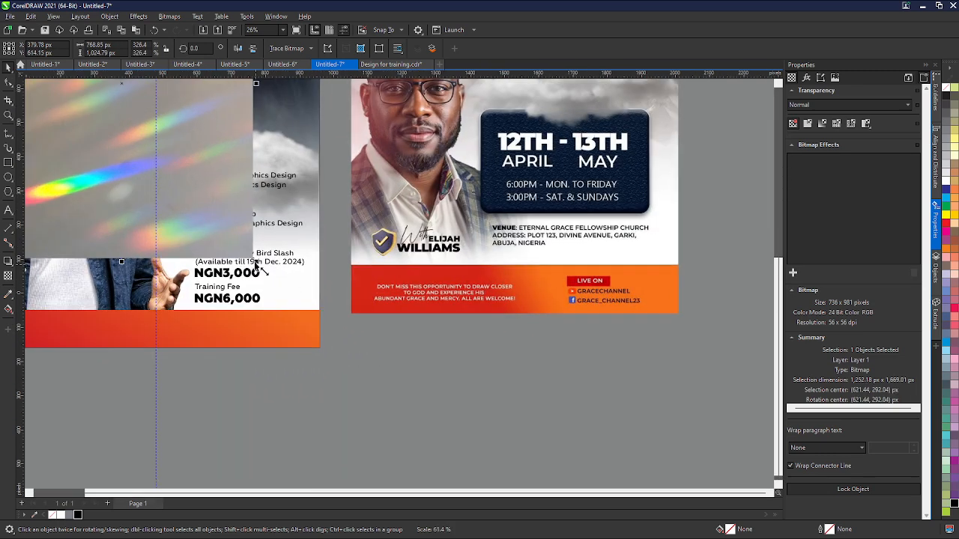
drag(256, 262, 322, 352)
- Set the light-leak's transparency merge mode to Overlay and center it on the page
scroll(396, 284, down, 3)
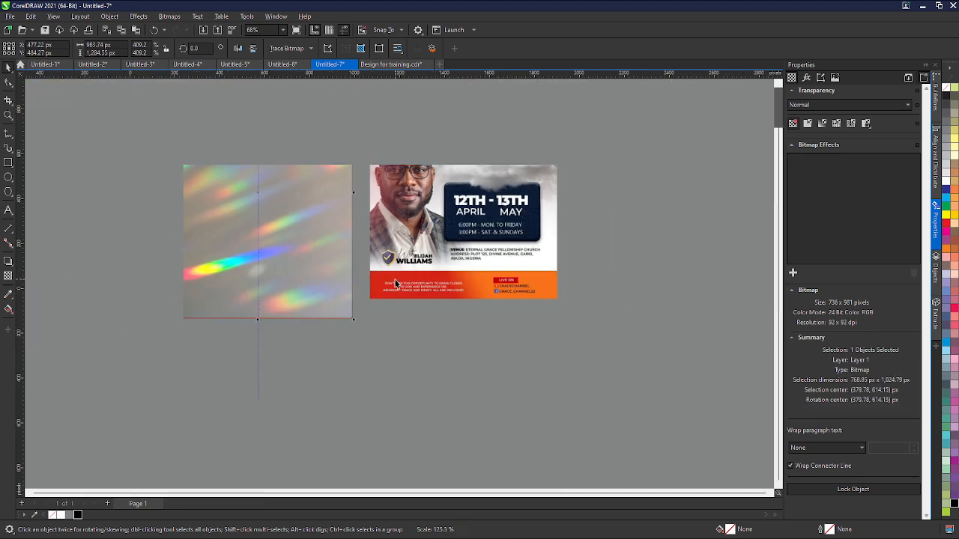
scroll(395, 283, down, 3)
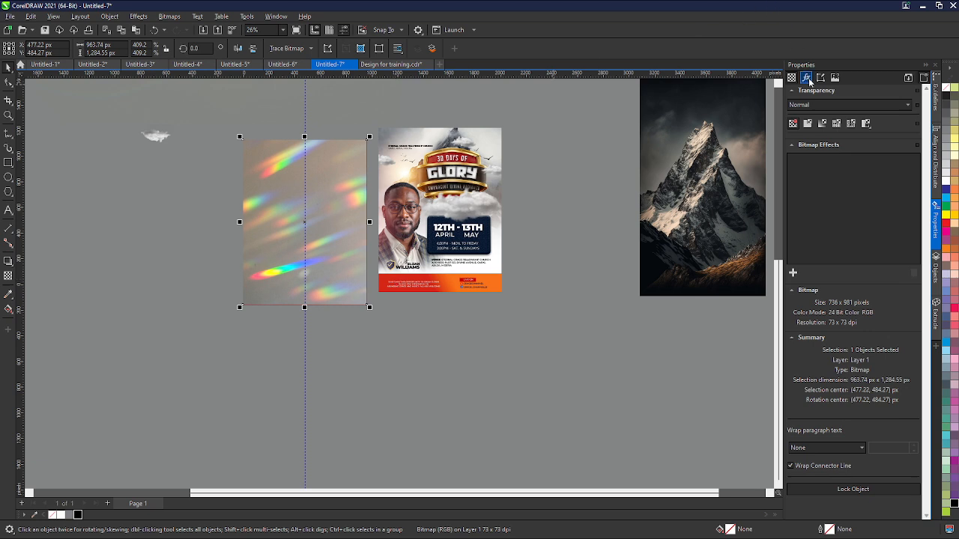
click(817, 105)
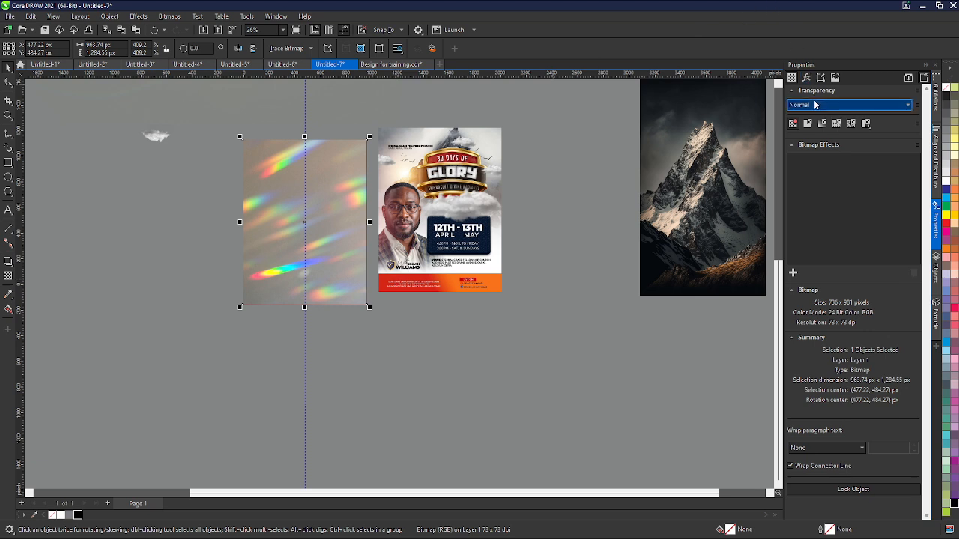
click(818, 302)
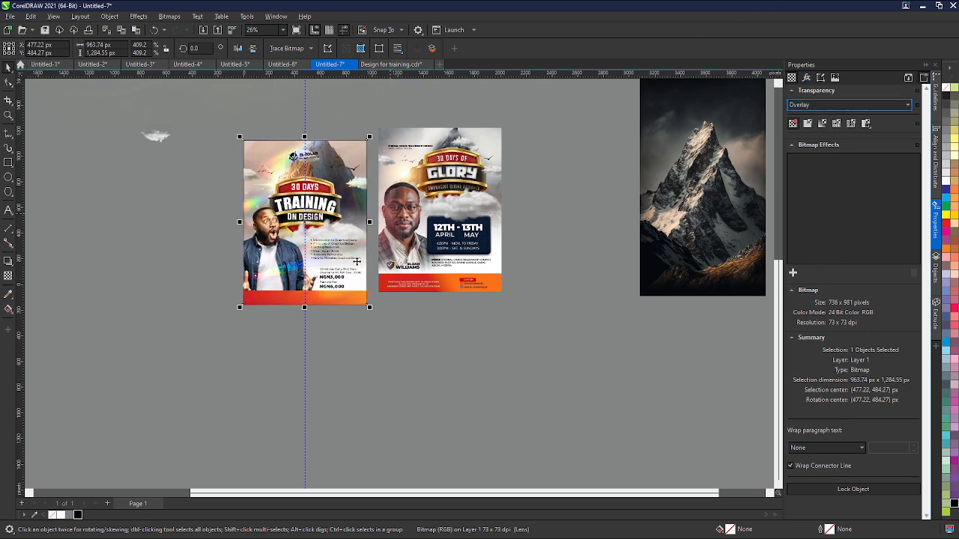
scroll(305, 223, up, 3)
drag(307, 225, 306, 222)
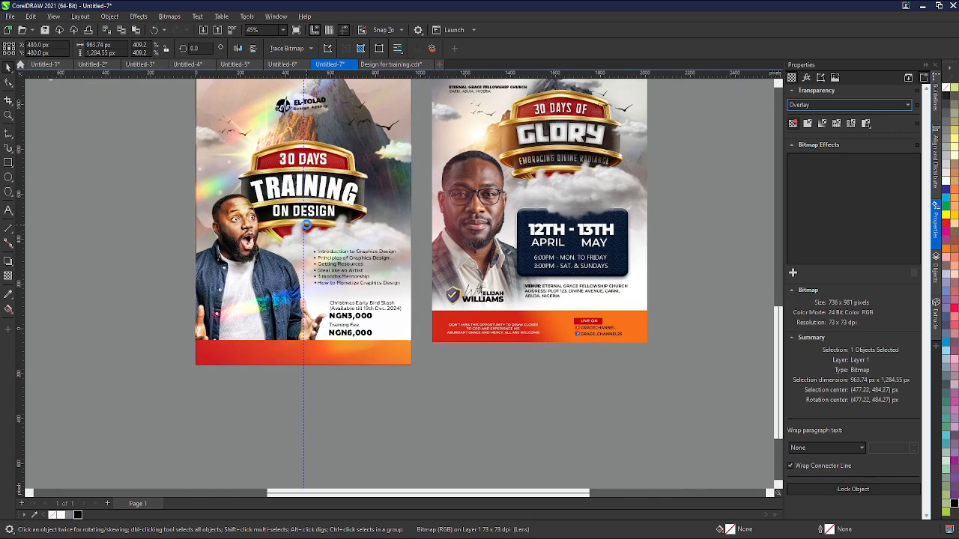
scroll(292, 293, down, 2)
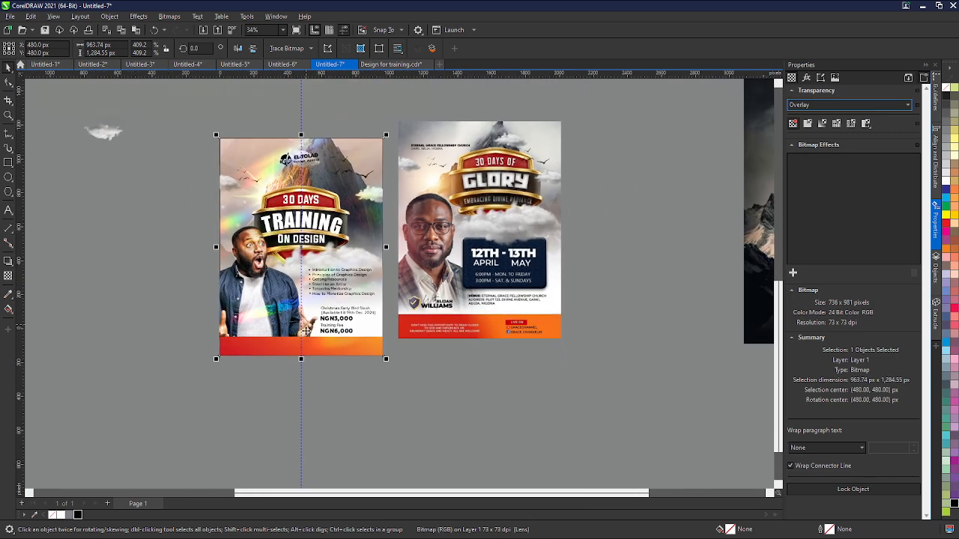
scroll(301, 341, up, 1)
scroll(160, 325, down, 1)
scroll(321, 353, up, 2)
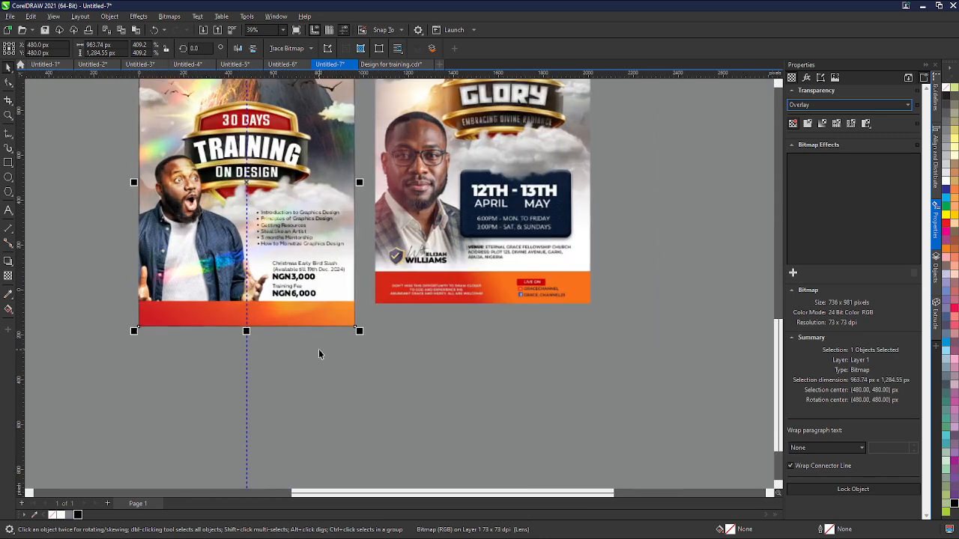
drag(90, 140, 279, 342)
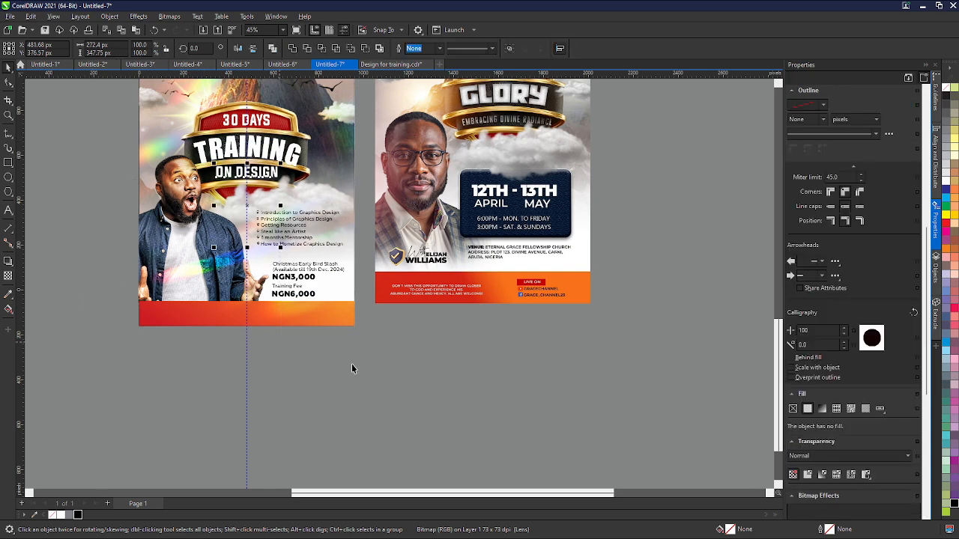
scroll(350, 374, down, 2)
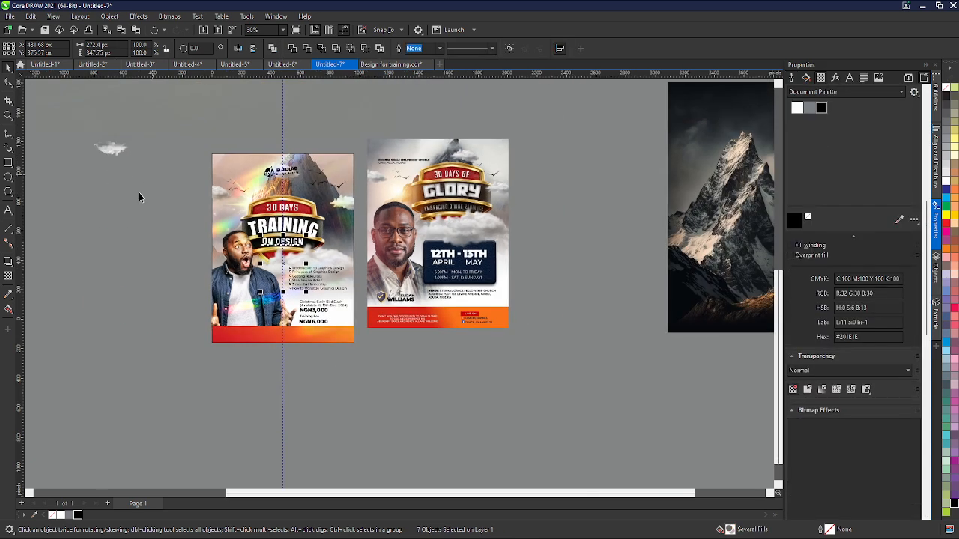
drag(138, 199, 301, 420)
scroll(230, 324, up, 2)
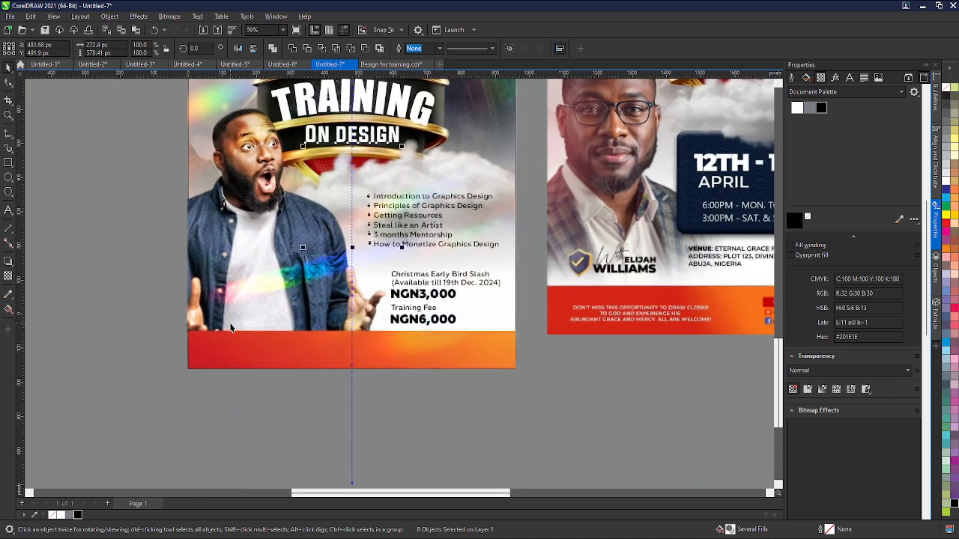
- Shift the light-leak overlay off position and re-center it on the page
drag(229, 325, 257, 301)
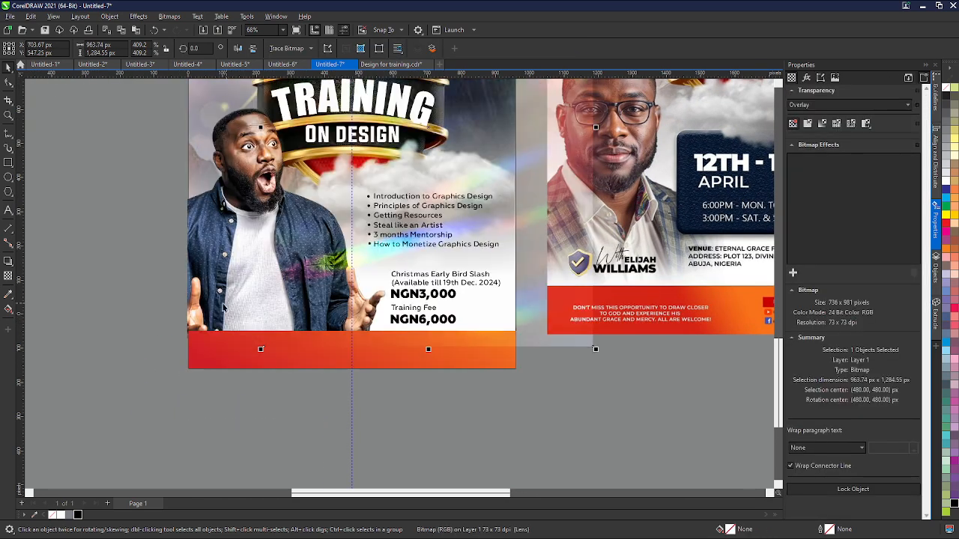
click(218, 303)
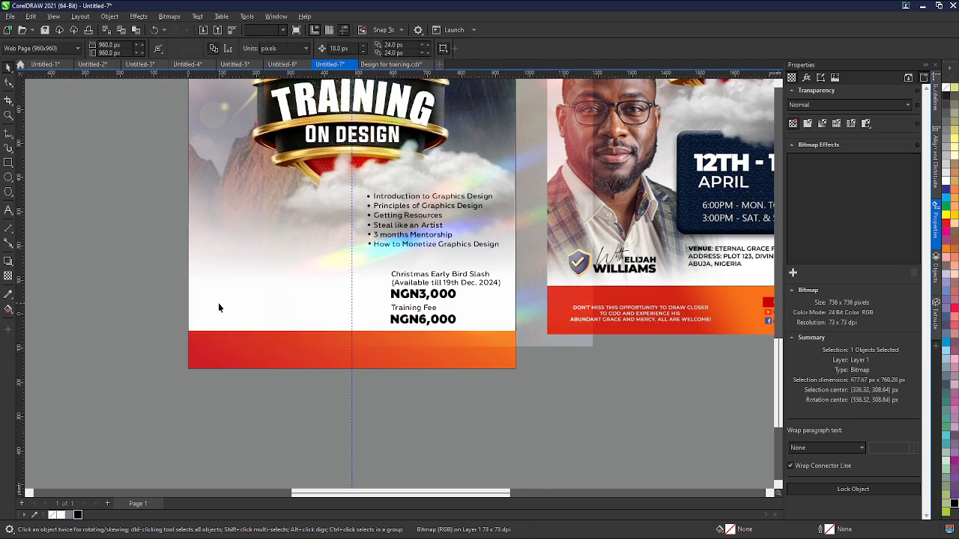
click(218, 303)
drag(172, 312, 542, 409)
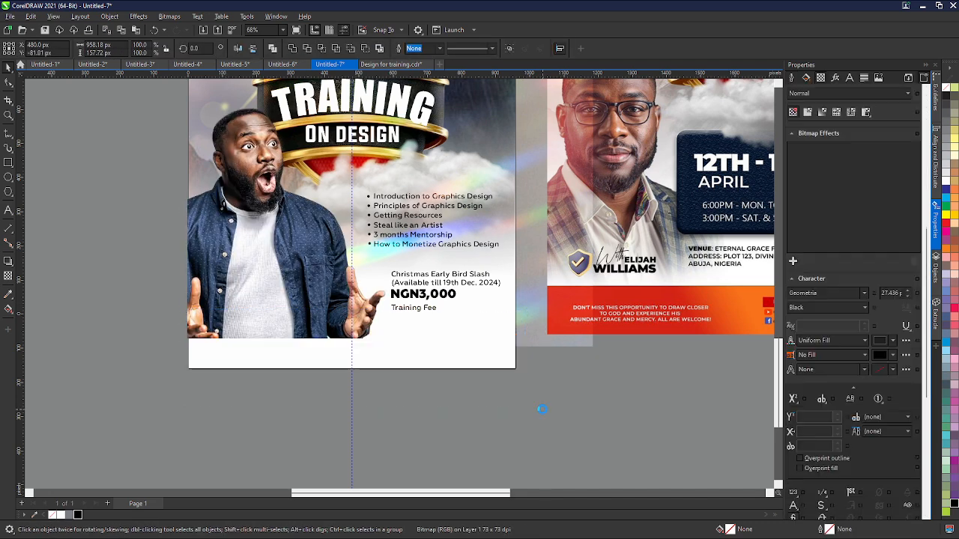
click(538, 340)
key(p)
scroll(370, 406, down, 2)
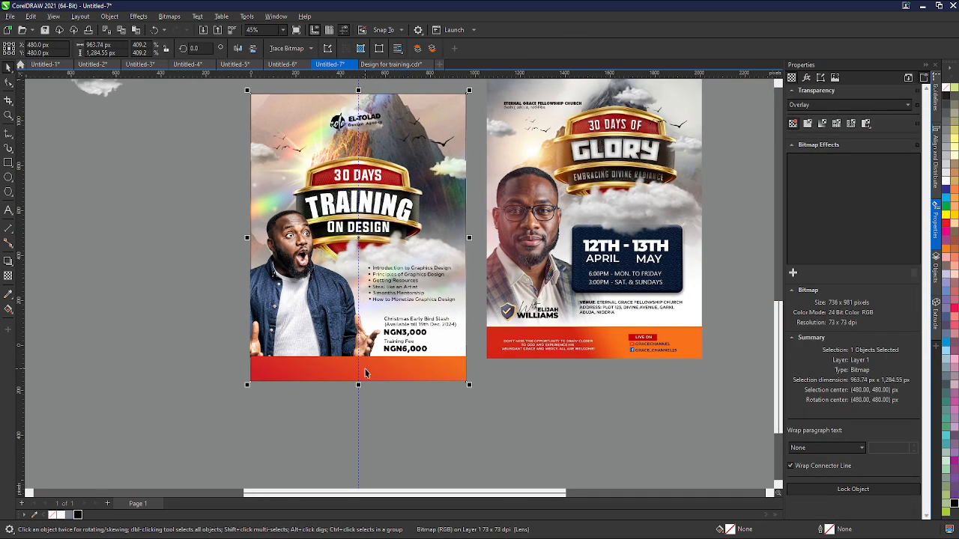
- Cut and paste the light-leak bitmap so it sits in front of all other flyer objects
scroll(367, 350, up, 1)
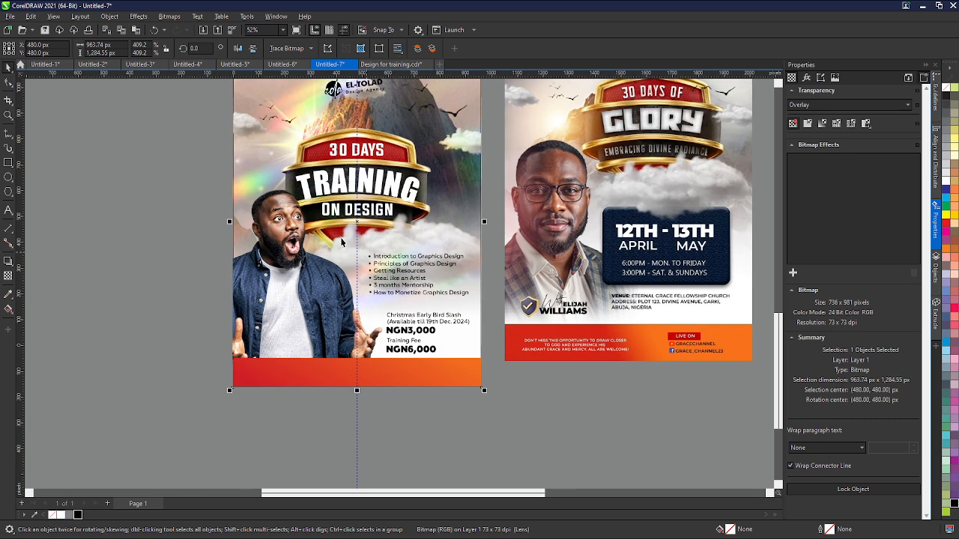
click(299, 376)
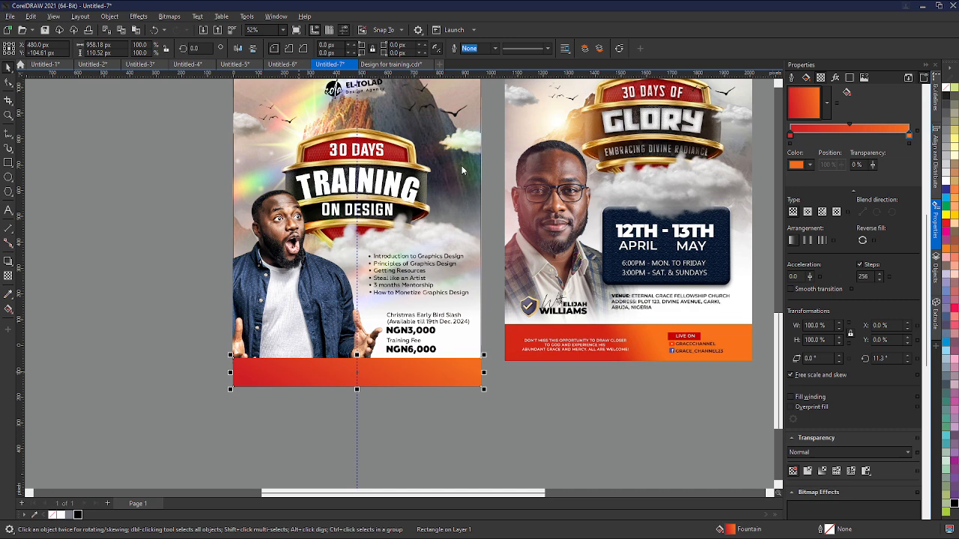
click(169, 244)
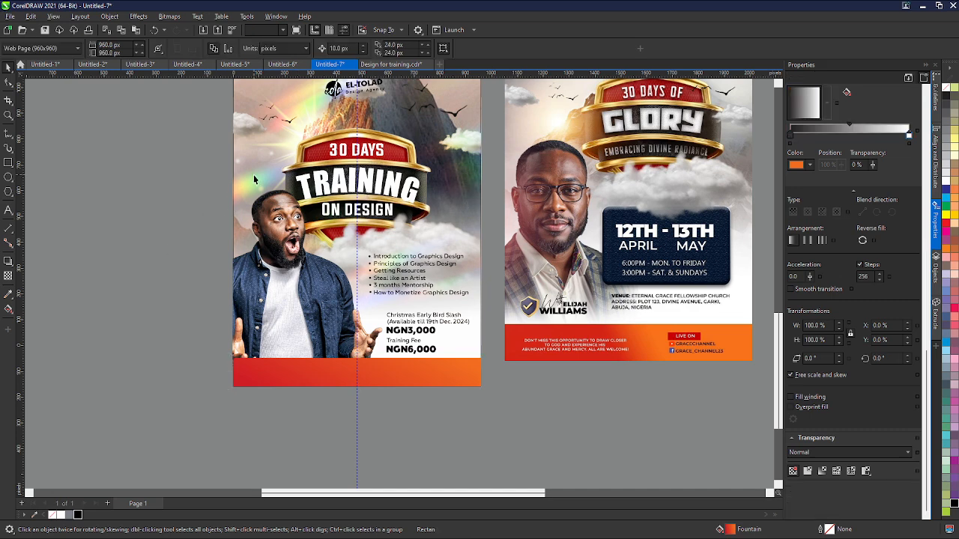
scroll(254, 175, down, 2)
click(249, 105)
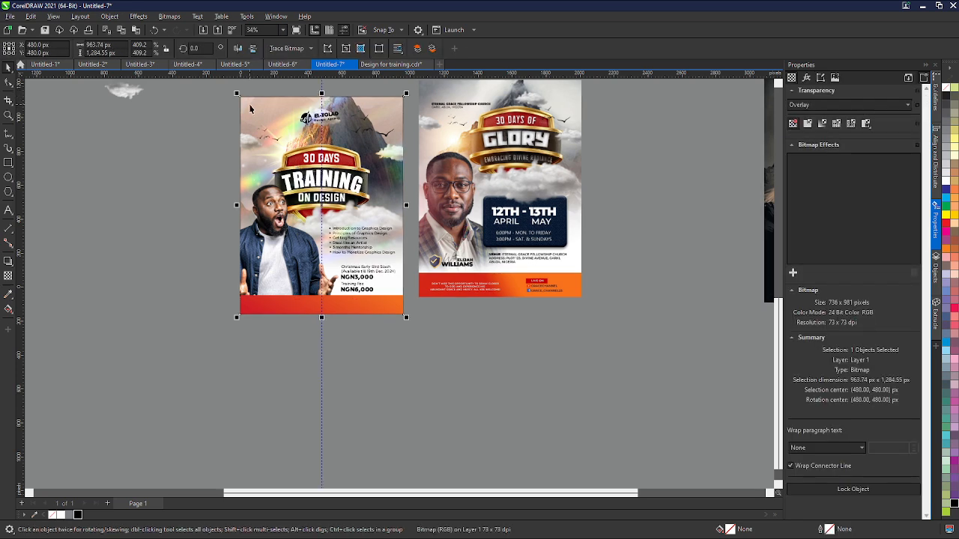
key(ctrl+x)
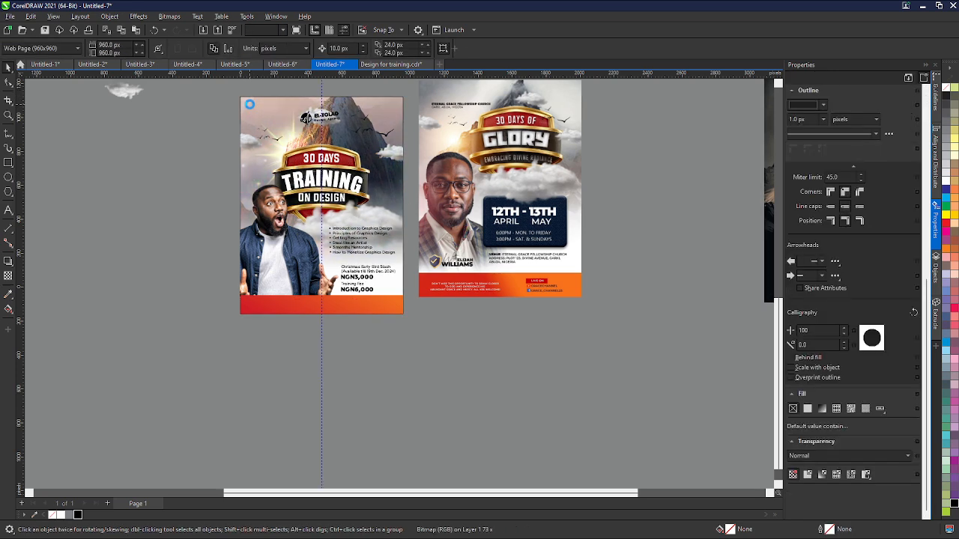
key(ctrl+v)
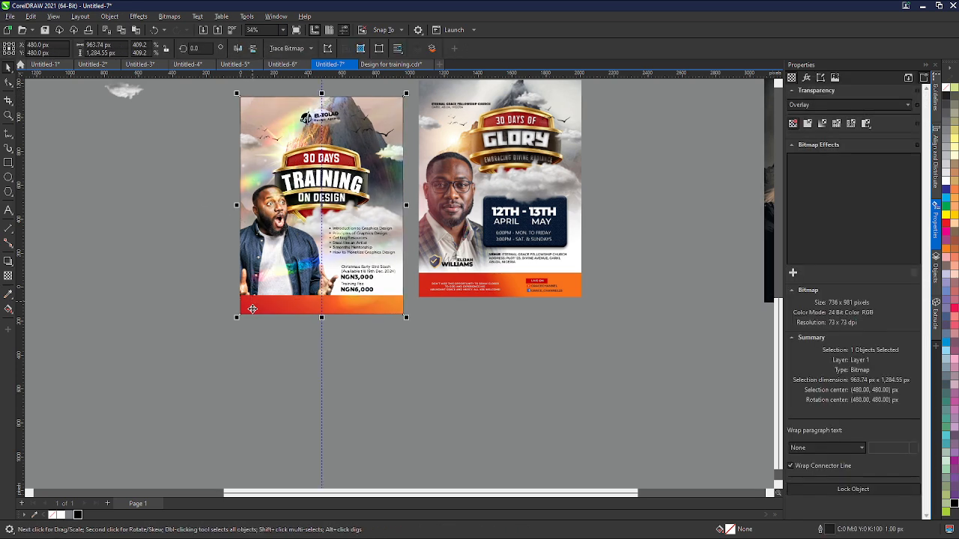
- Try to convert the selected course-list text objects to curves and group them
drag(174, 161, 382, 374)
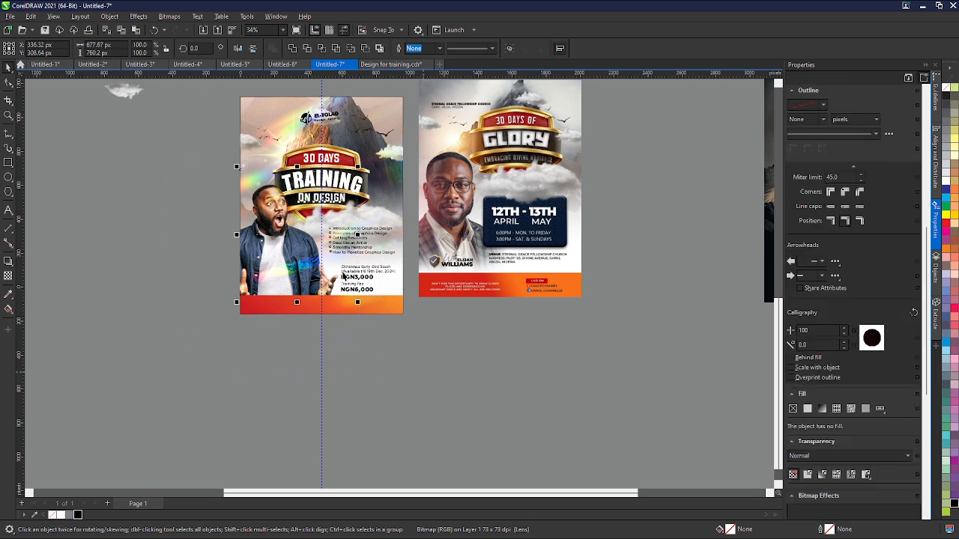
key(ctrl+q)
key(ctrl+g)
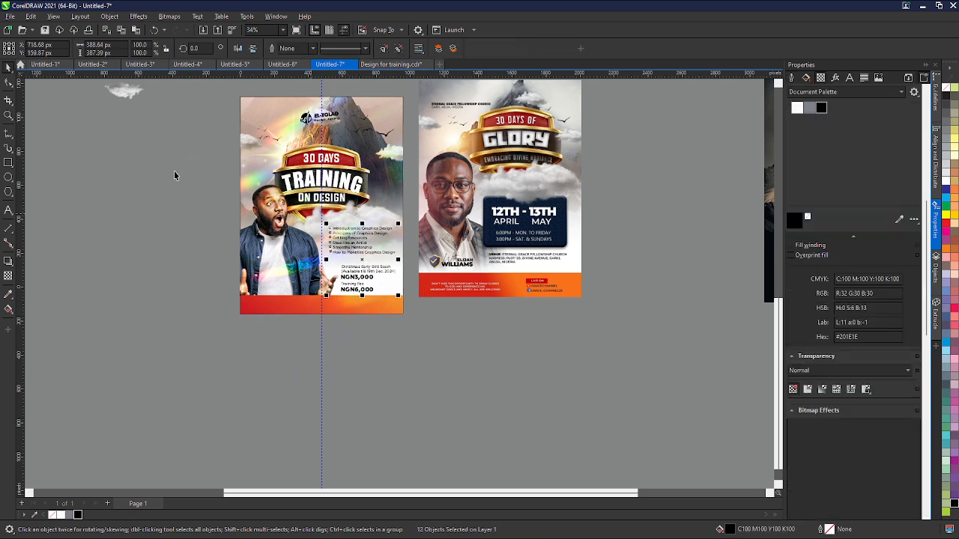
- Delete the light-leak bitmap twice, undoing each deletion
drag(170, 159, 383, 342)
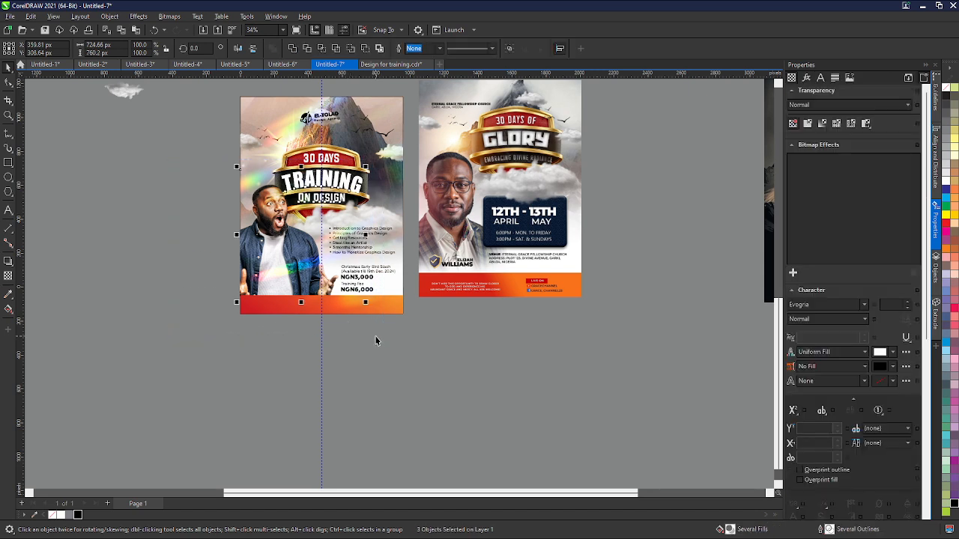
click(307, 299)
click(272, 221)
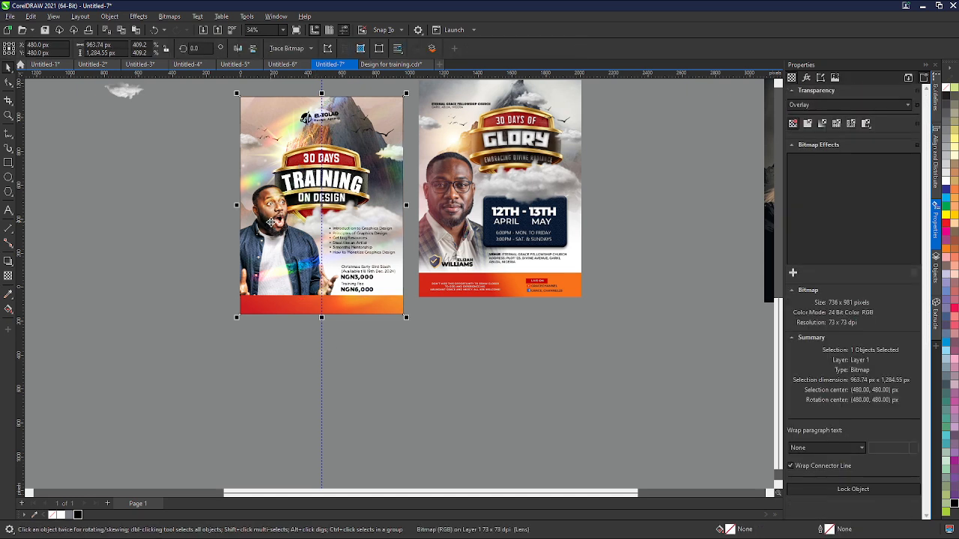
scroll(298, 322, up, 2)
key(Delete)
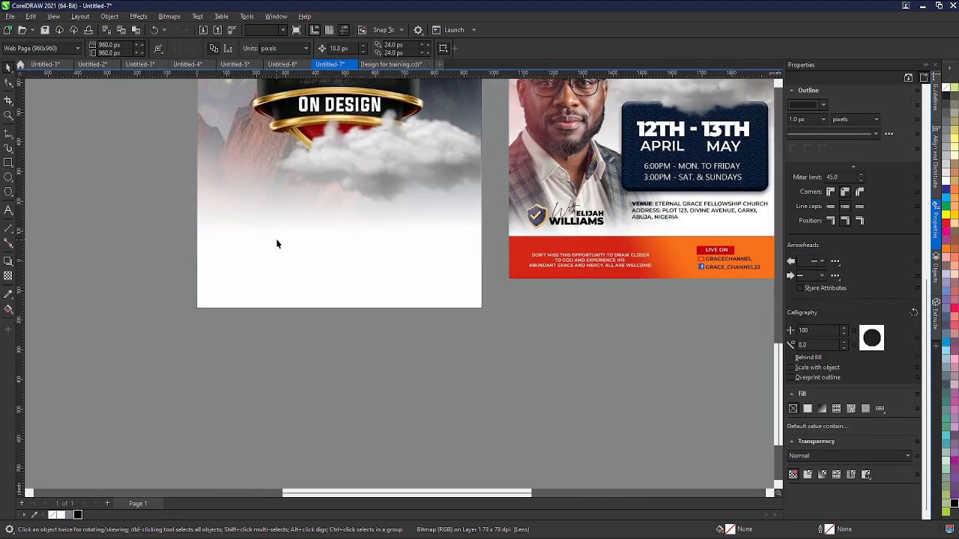
scroll(293, 329, down, 1)
key(ctrl+z)
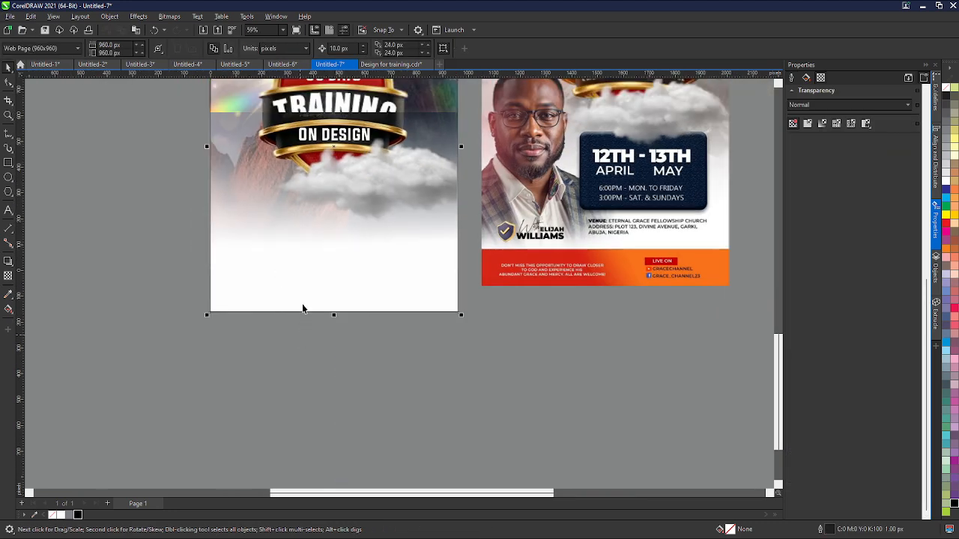
scroll(290, 254, down, 1)
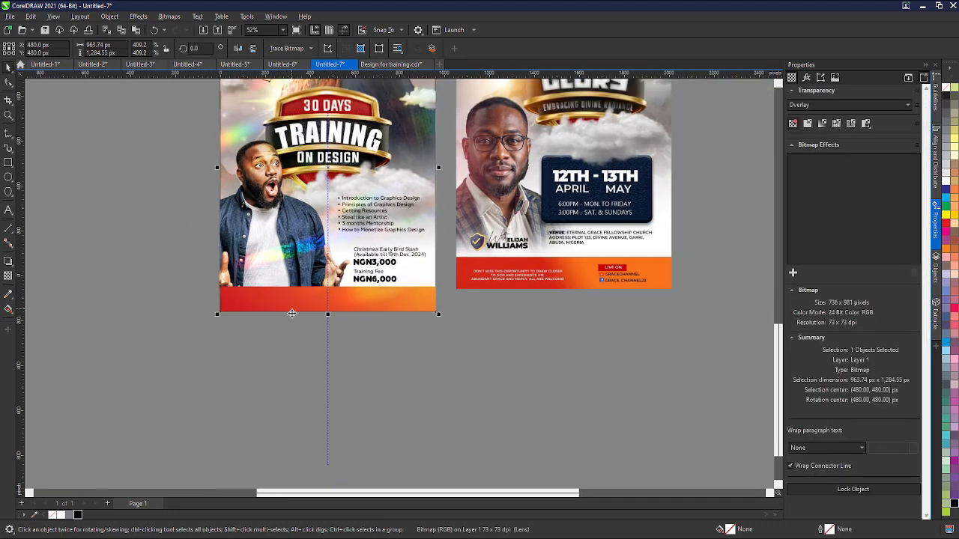
key(Escape)
click(285, 262)
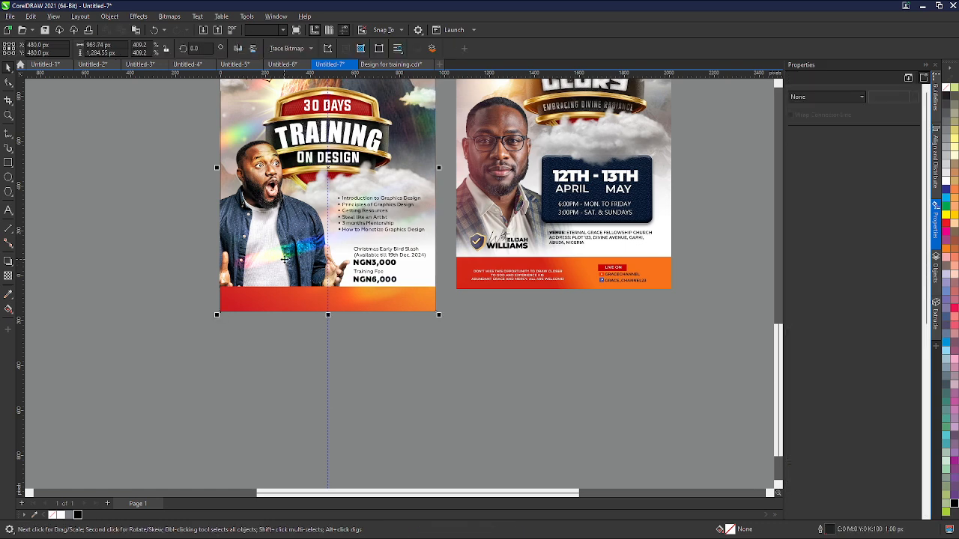
key(Delete)
key(ctrl+z)
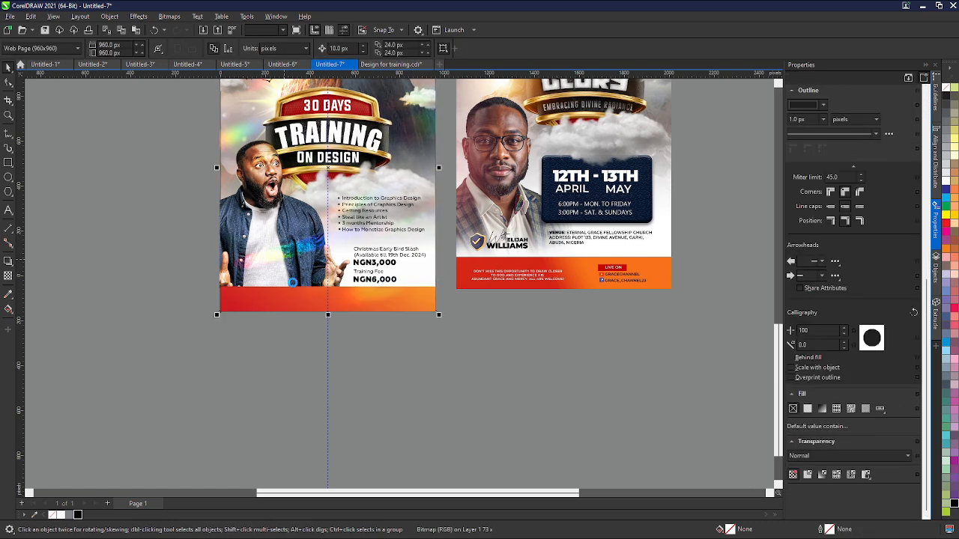
- Select all objects of the training flyer and inspect the page's right edge up close
scroll(292, 284, down, 1)
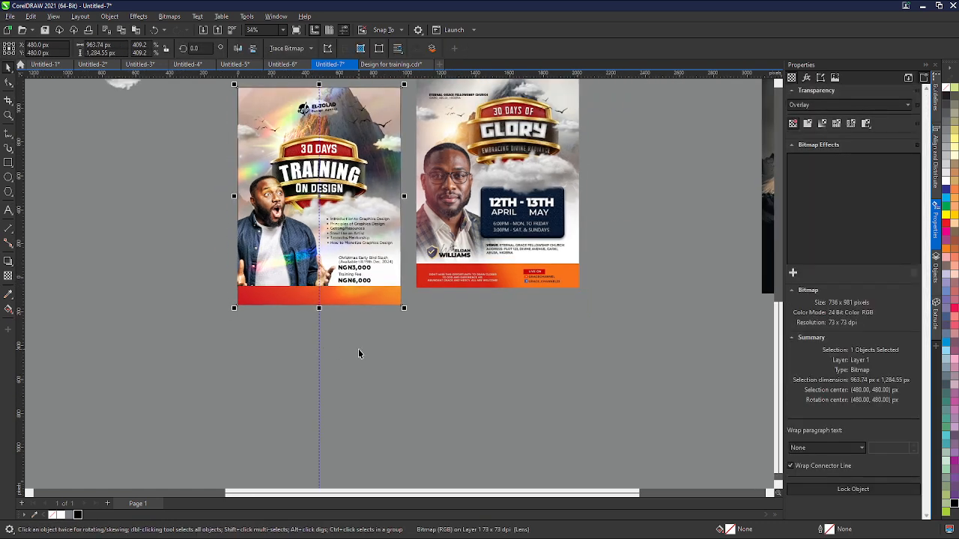
click(417, 353)
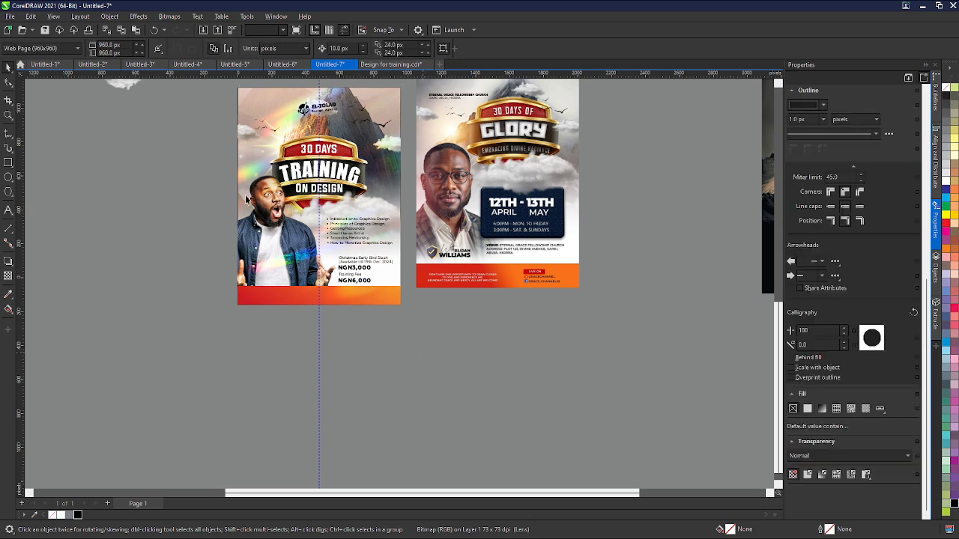
scroll(226, 161, down, 1)
drag(210, 95, 385, 320)
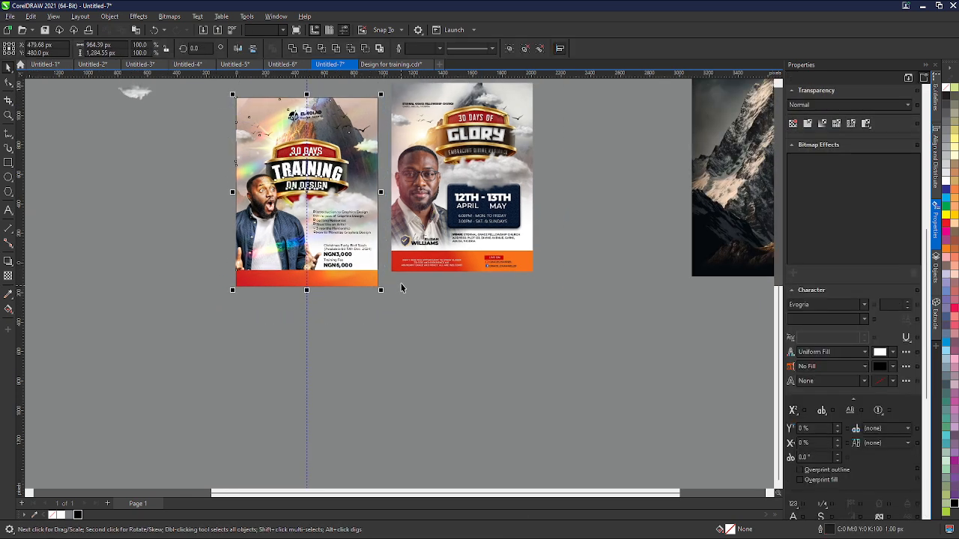
scroll(379, 102, up, 2)
scroll(373, 100, up, 3)
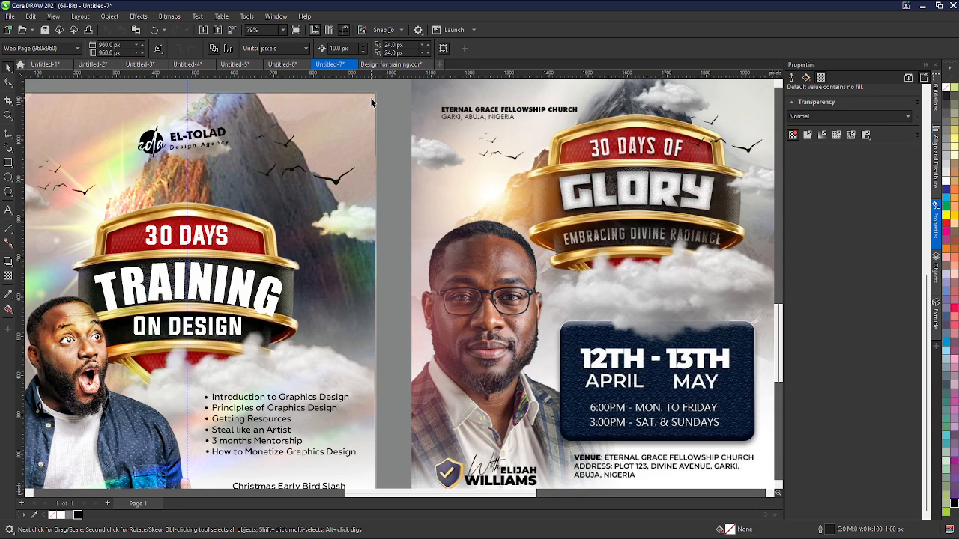
scroll(371, 102, down, 3)
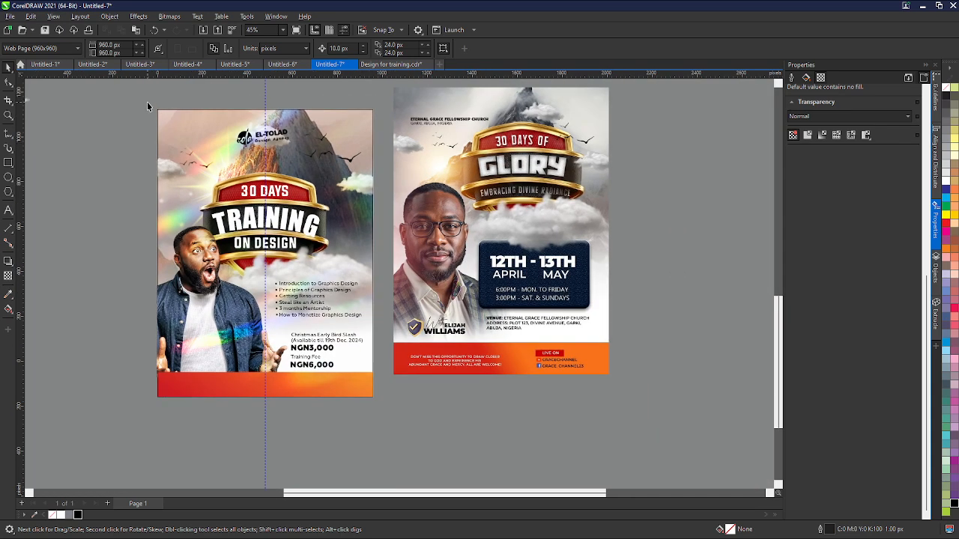
drag(147, 102, 381, 403)
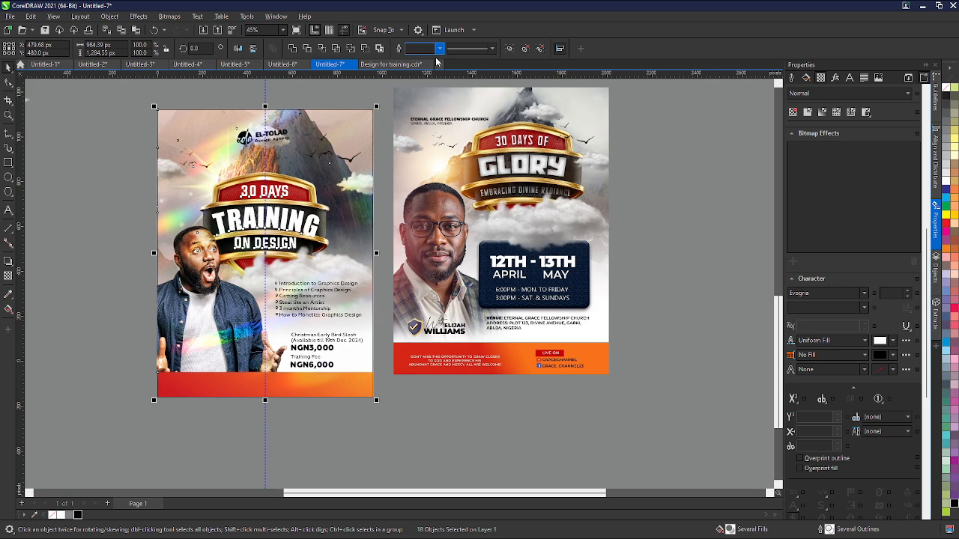
click(132, 226)
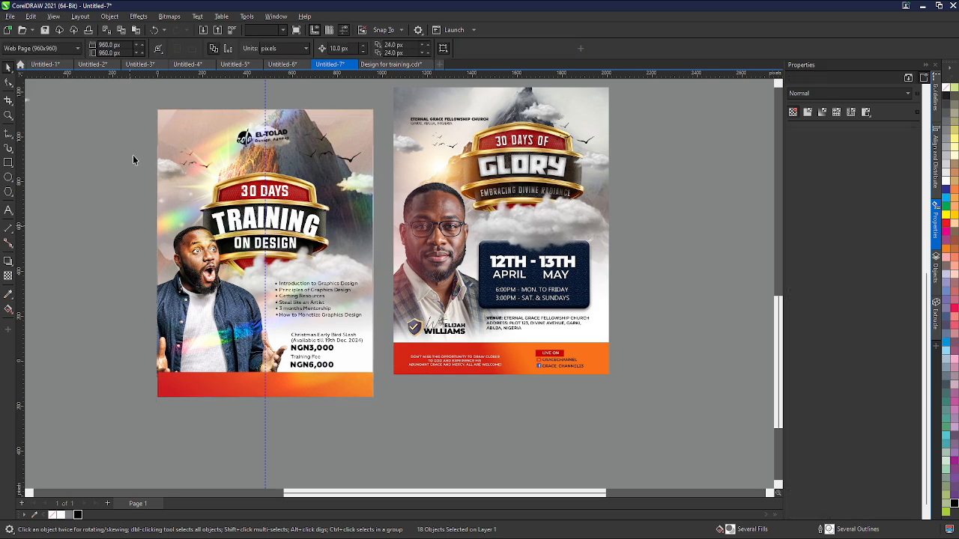
drag(138, 93, 386, 422)
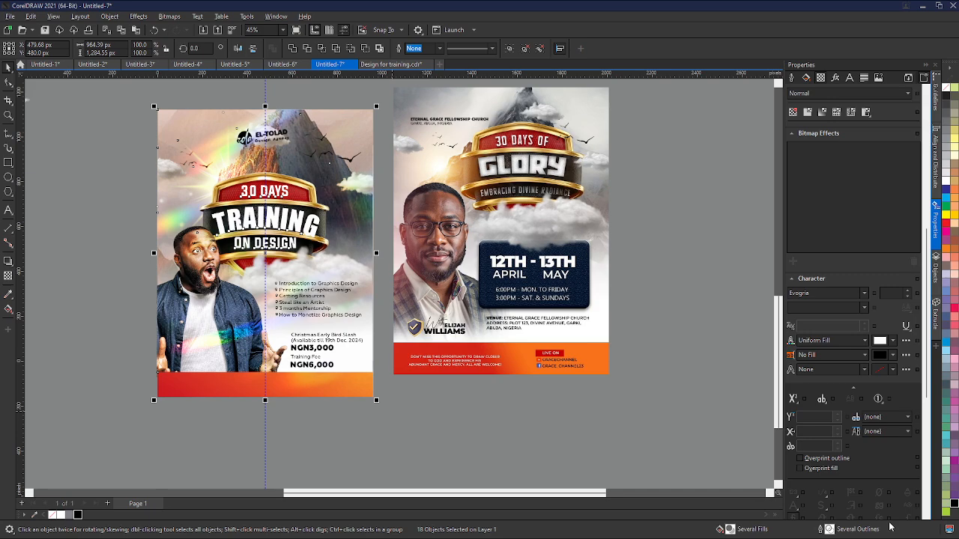
scroll(341, 177, up, 1)
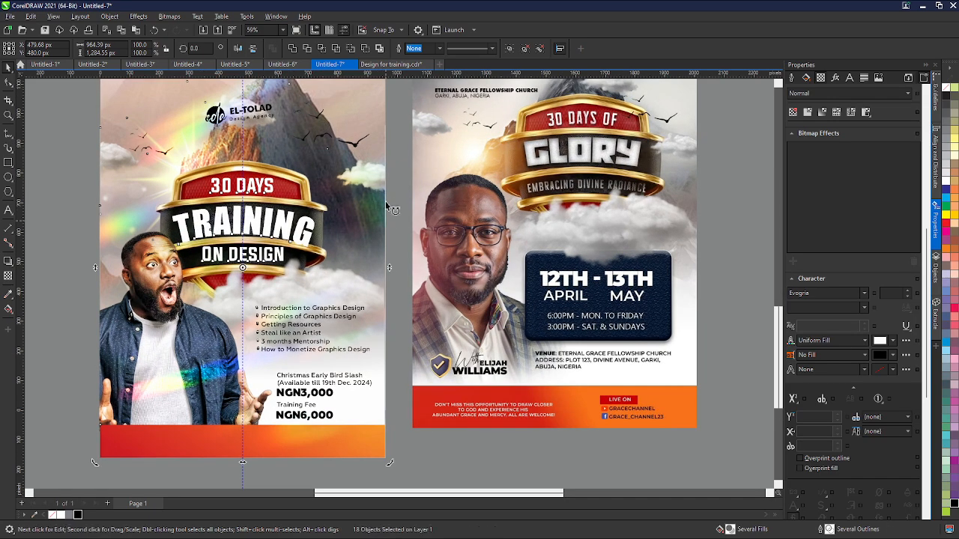
scroll(384, 202, up, 3)
scroll(380, 208, up, 4)
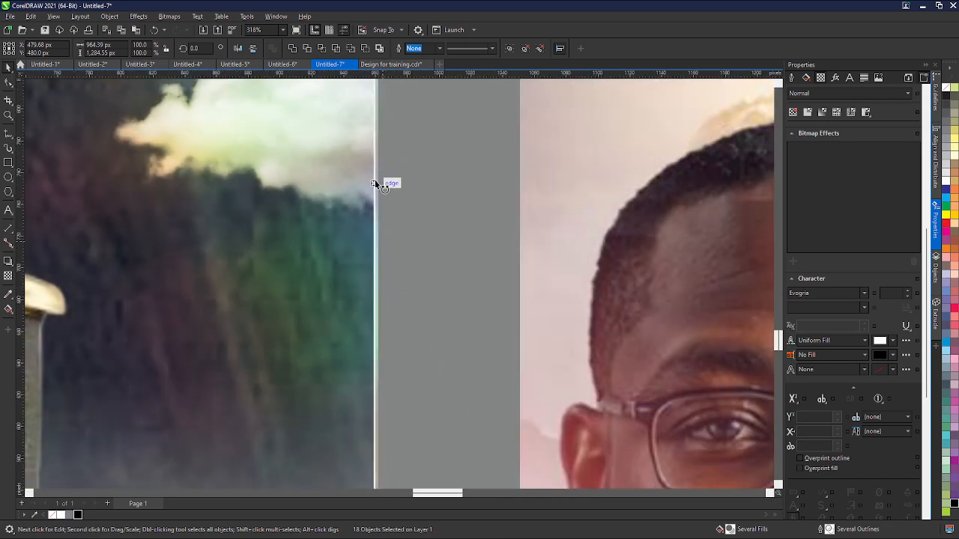
scroll(409, 285, down, 4)
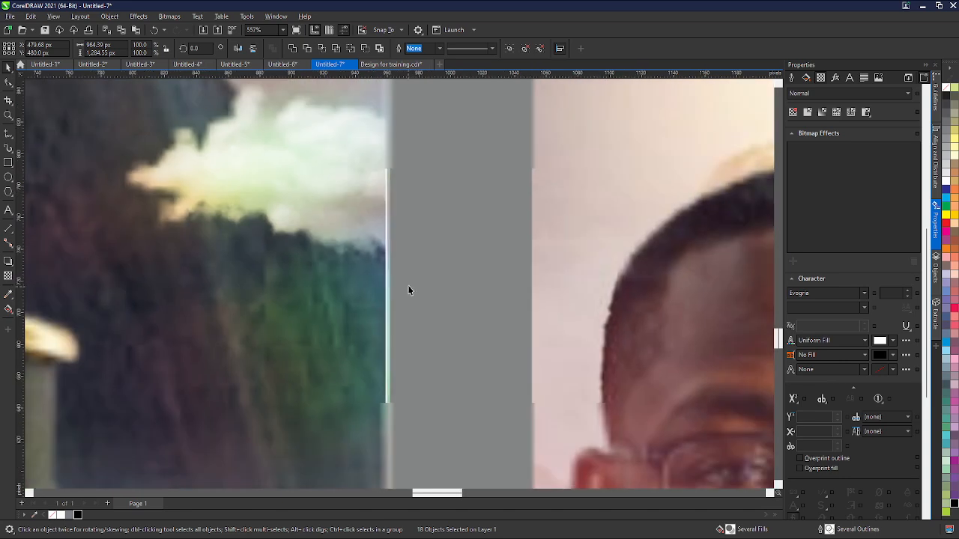
scroll(413, 275, down, 5)
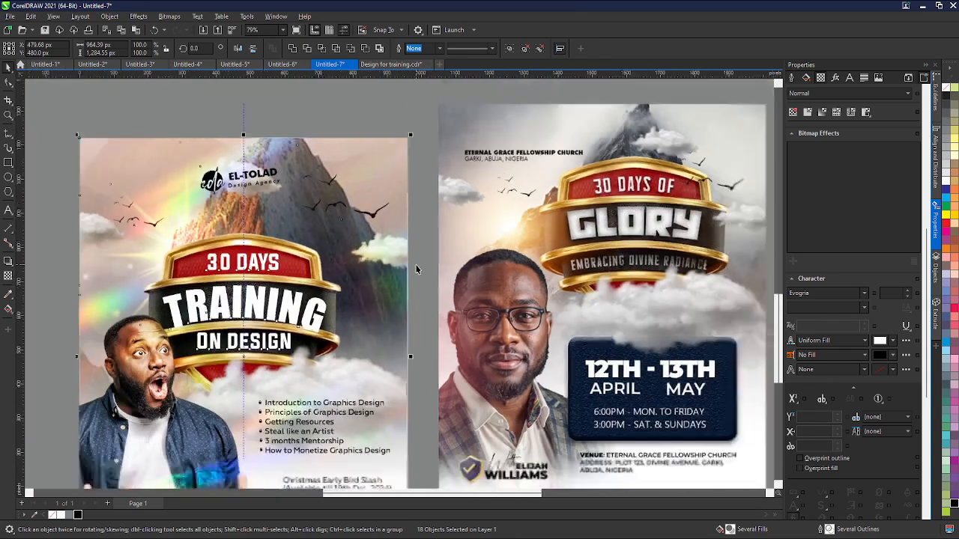
- Zoom in on the training flyer's edge and try to trim the selected objects to the page edge
scroll(417, 270, down, 2)
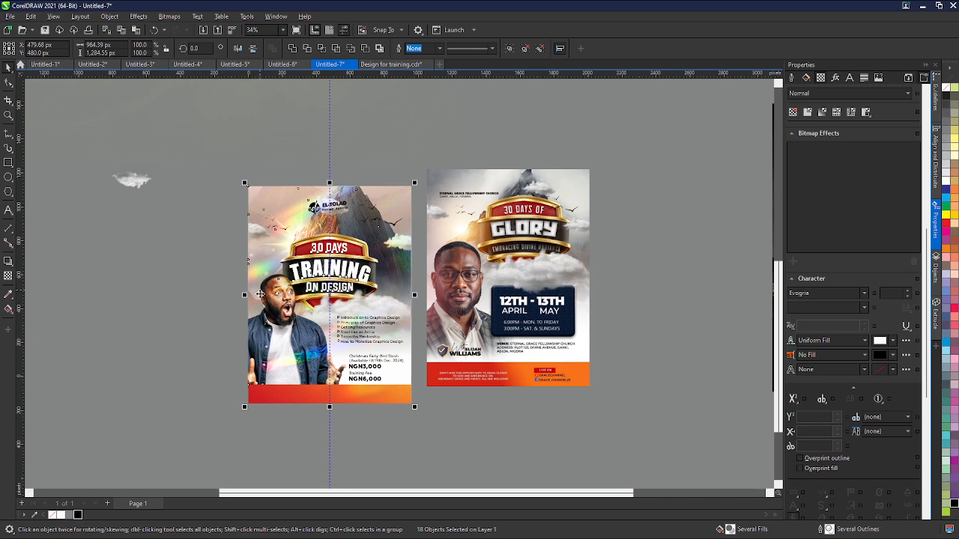
scroll(257, 293, up, 2)
scroll(257, 293, up, 2)
scroll(165, 317, up, 2)
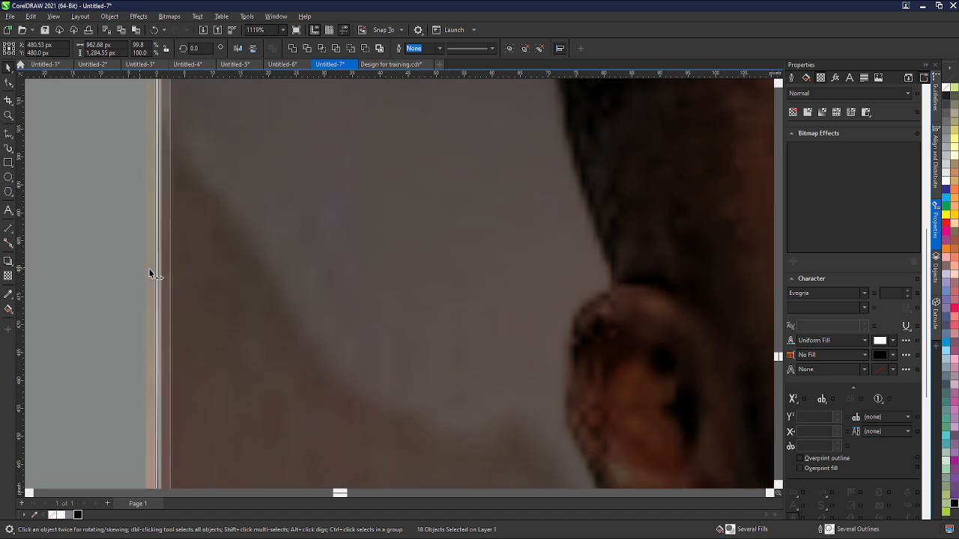
drag(139, 269, 156, 271)
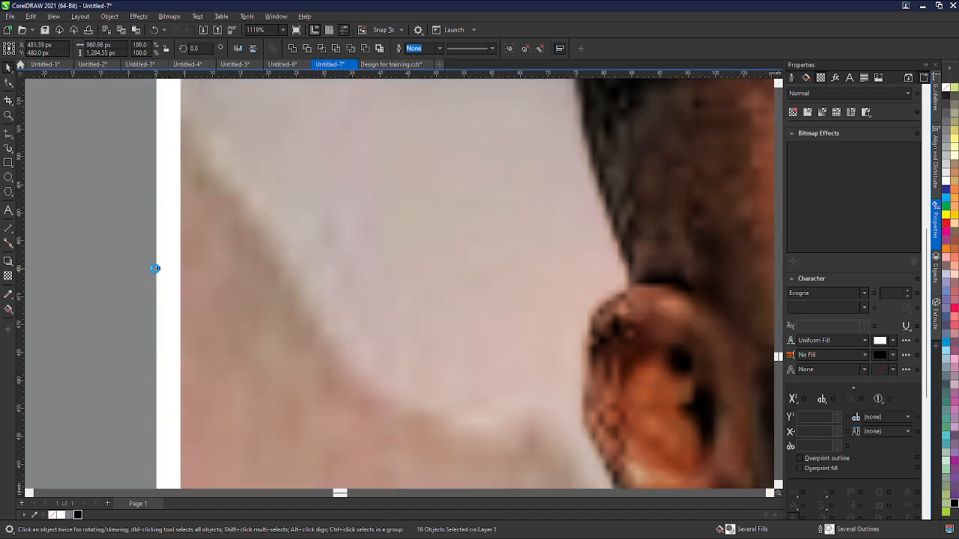
scroll(154, 268, down, 4)
scroll(152, 268, down, 3)
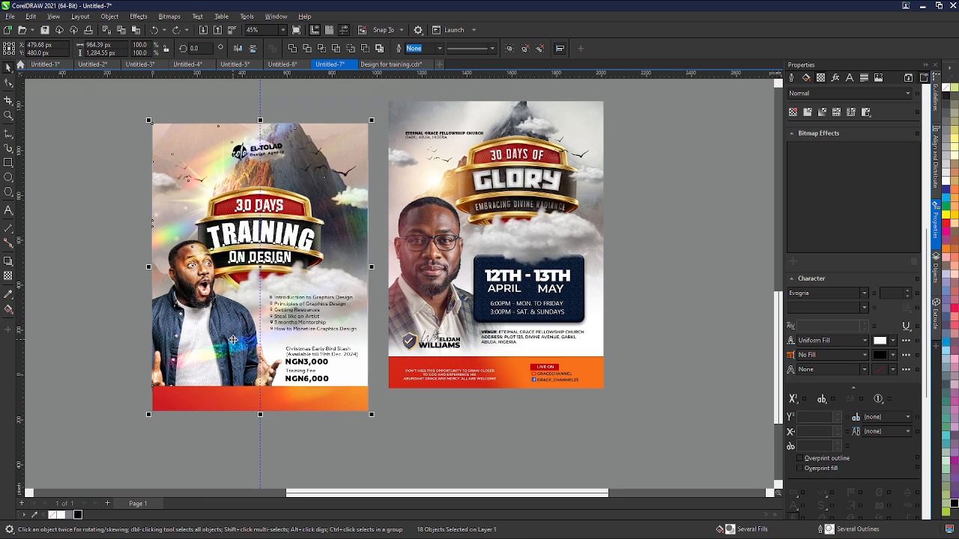
scroll(315, 280, down, 1)
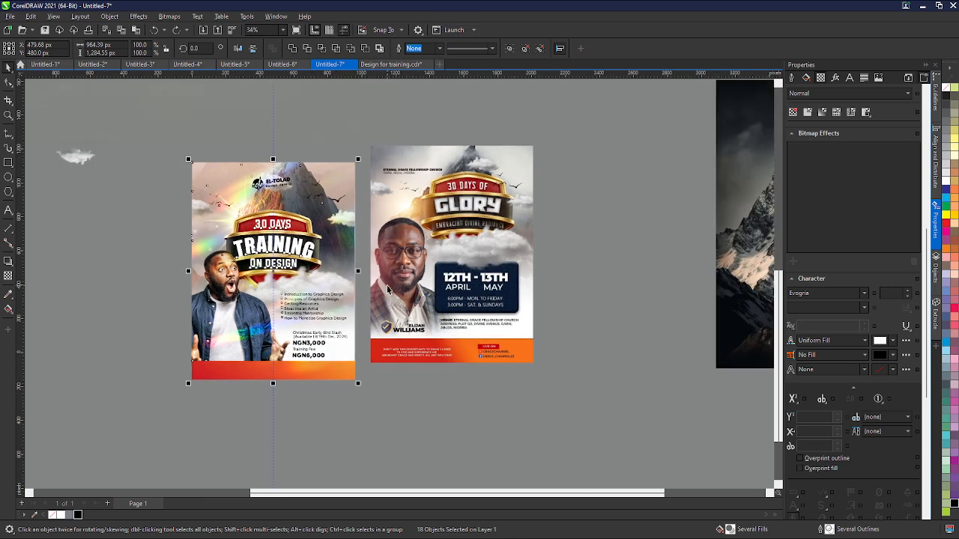
- Move the Glory flyer bitmap so it sits right beside the training flyer
click(393, 286)
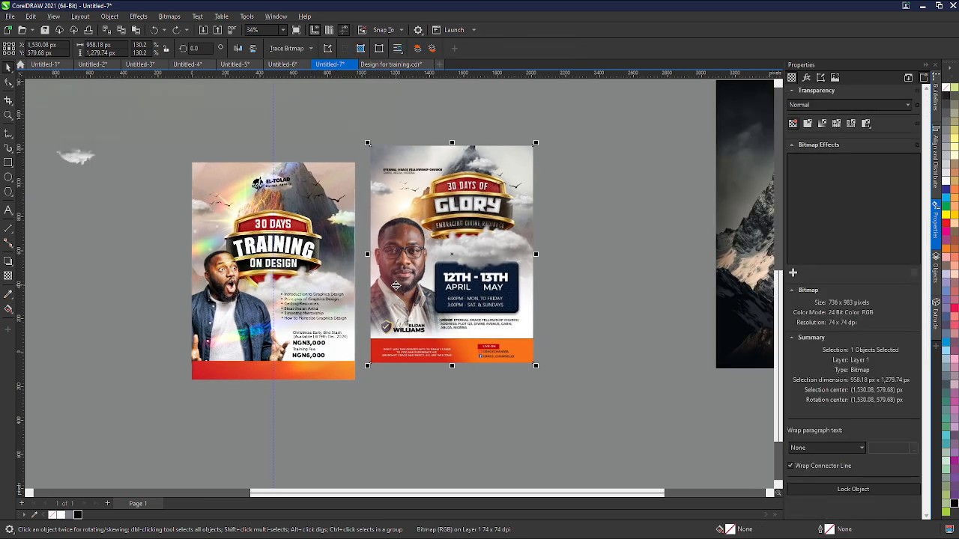
drag(396, 286, 409, 321)
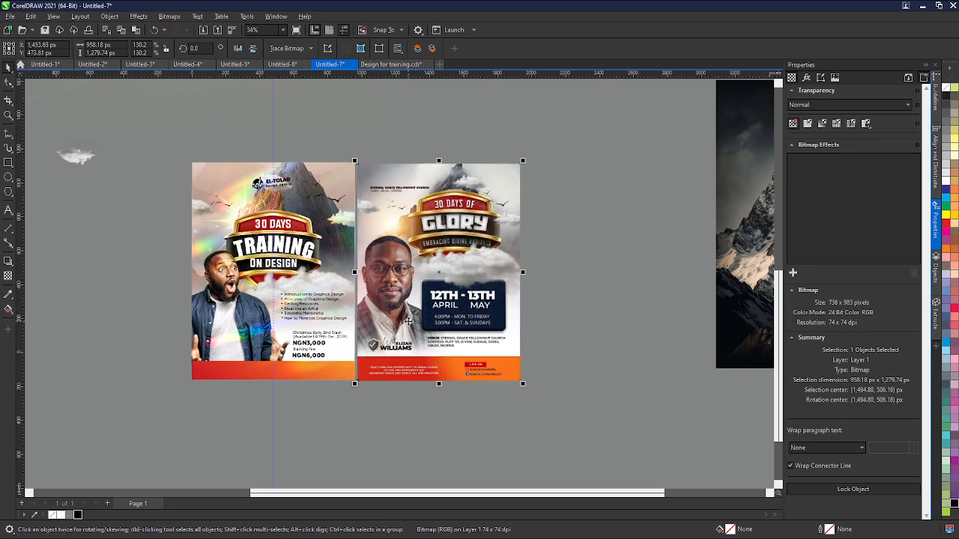
click(358, 451)
- Copy the class-description and DM contact text lines from the Design for training document and paste them into the training flyer document
click(408, 67)
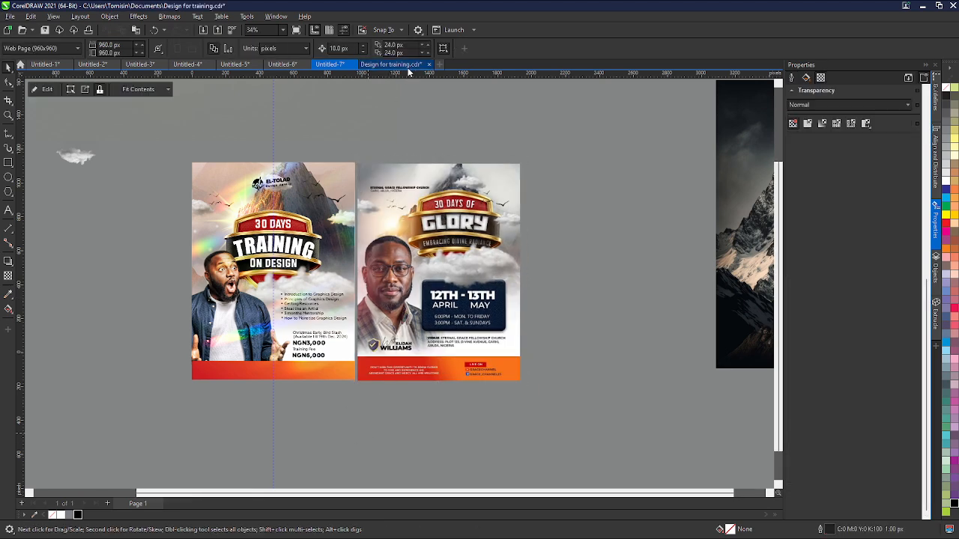
click(355, 223)
scroll(356, 223, up, 2)
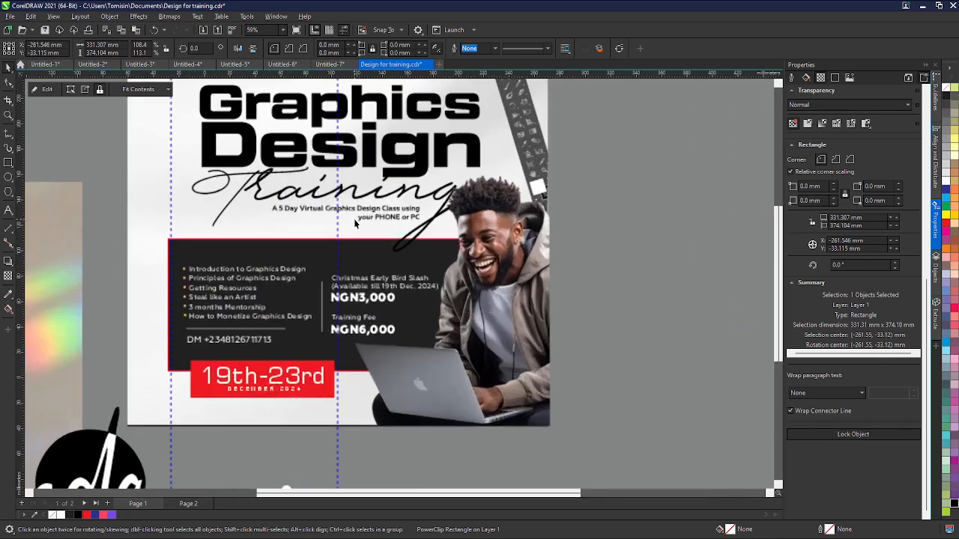
drag(114, 183, 439, 231)
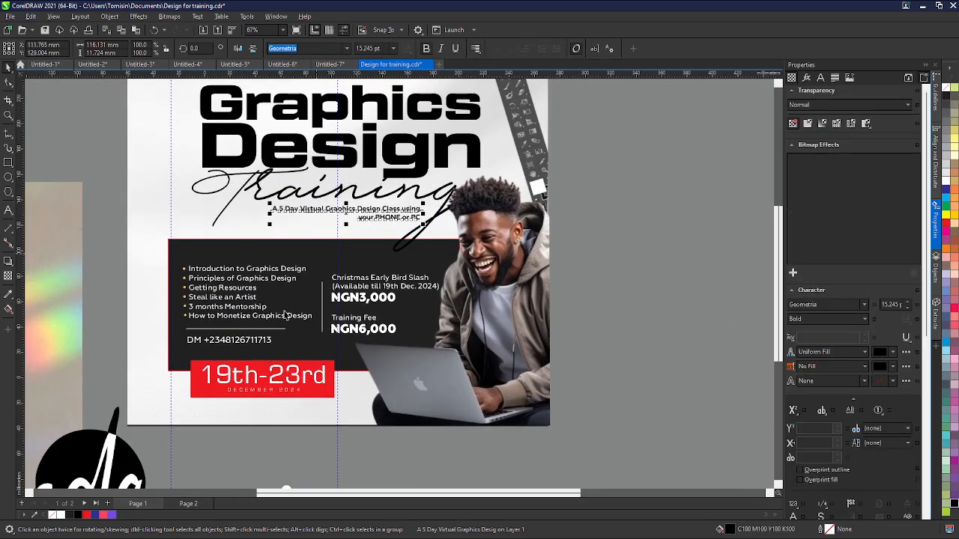
shift+click(255, 341)
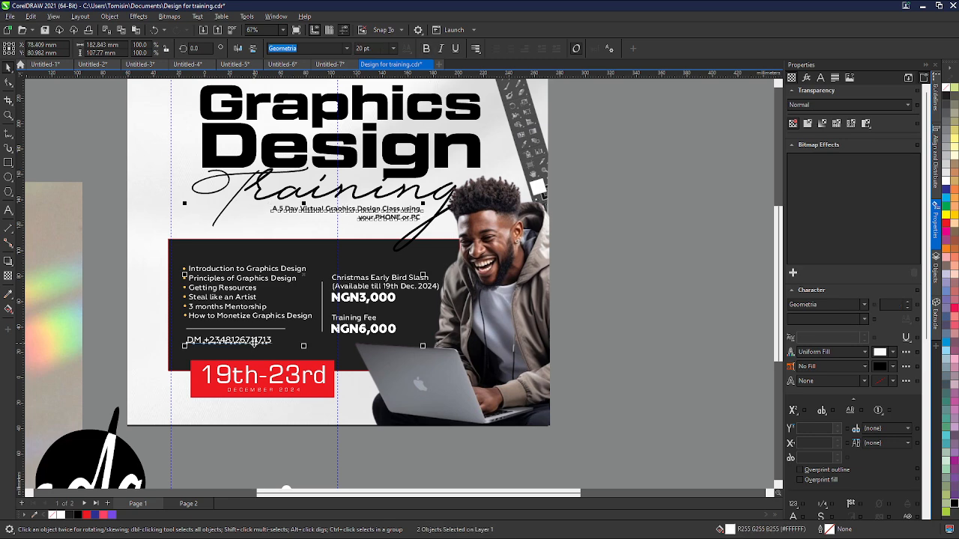
click(330, 65)
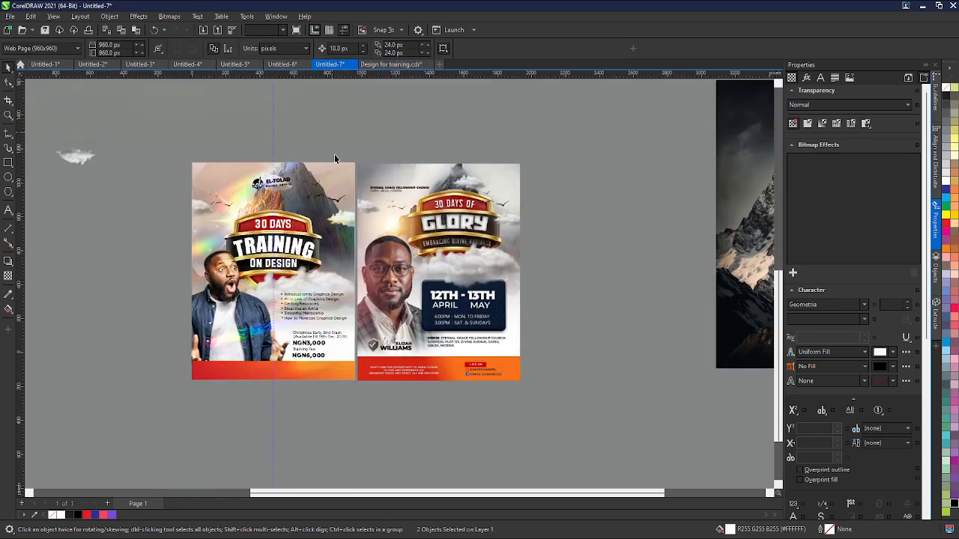
scroll(333, 160, down, 1)
key(ctrl+v)
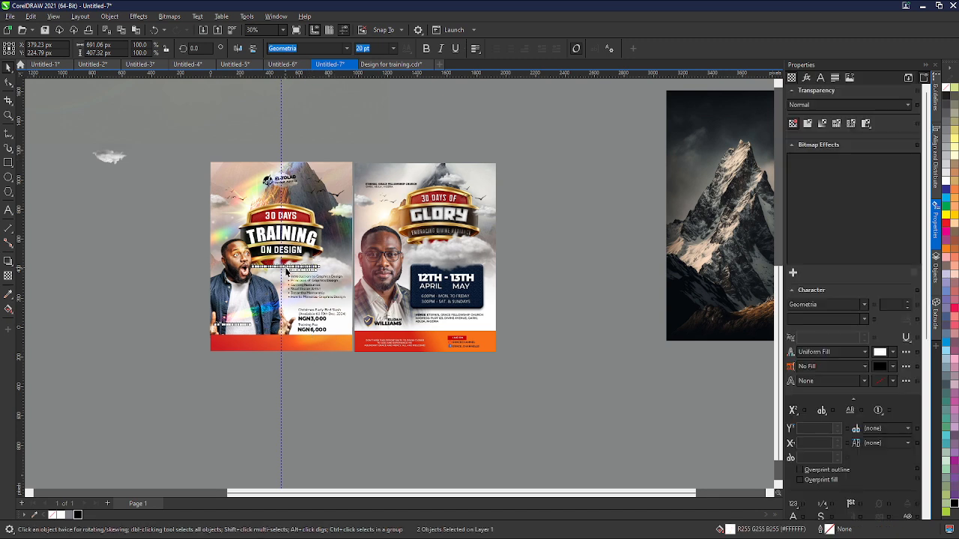
- Position the class-description text and the DM contact line inside the training flyer's orange footer bar
drag(283, 271, 151, 352)
scroll(211, 367, up, 1)
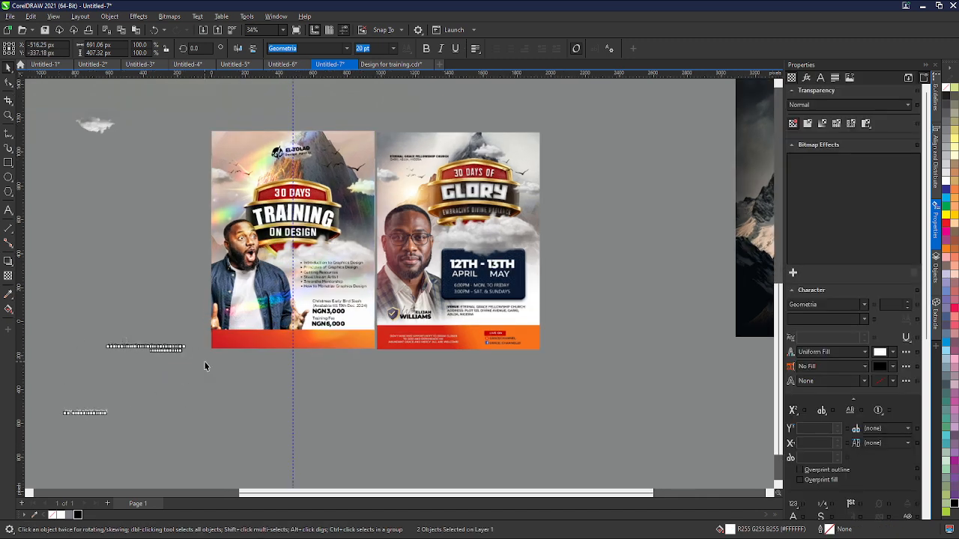
drag(206, 364, 98, 327)
drag(152, 352, 263, 340)
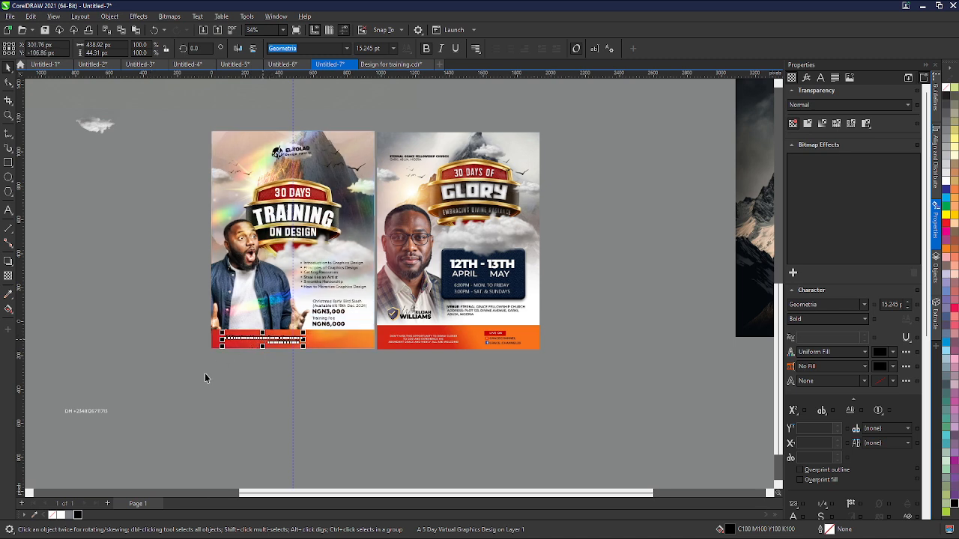
click(86, 411)
drag(86, 410, 338, 340)
- Fill the class-description and DM contact lines in the footer with white
scroll(318, 354, up, 4)
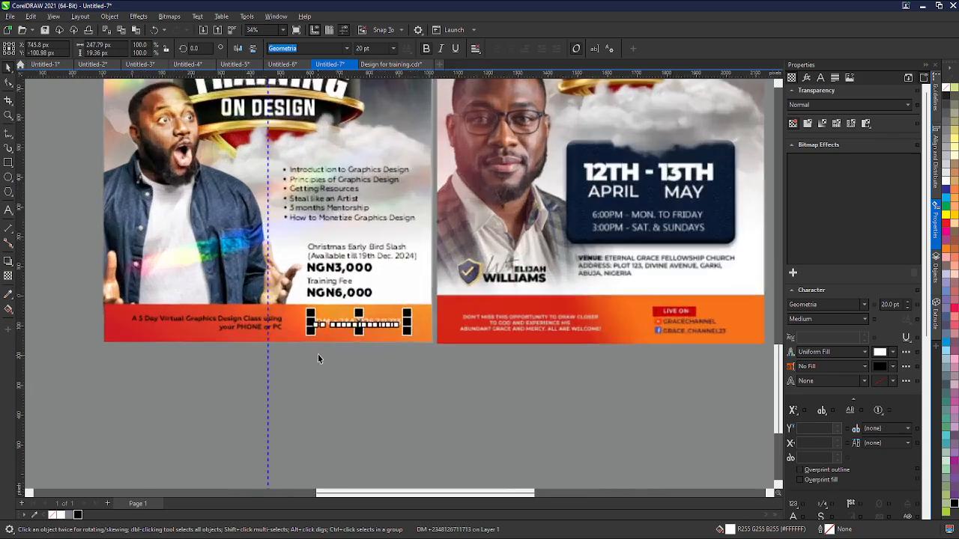
click(78, 514)
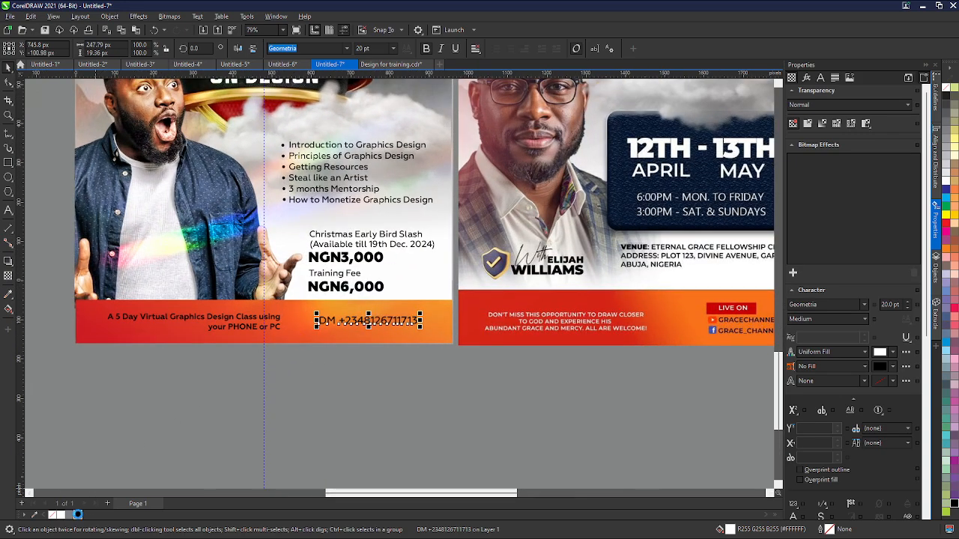
click(320, 388)
scroll(320, 388, down, 2)
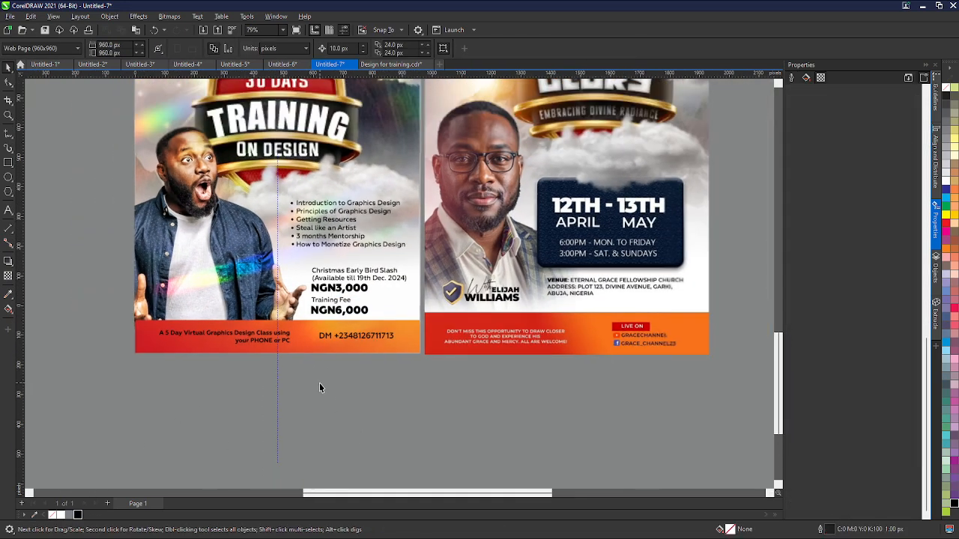
scroll(299, 390, down, 1)
scroll(315, 397, down, 1)
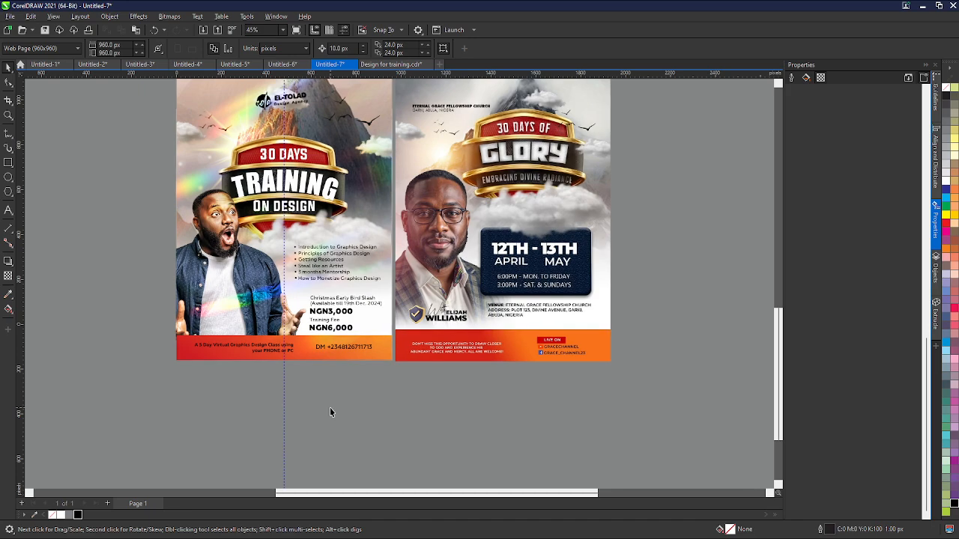
scroll(361, 413, down, 1)
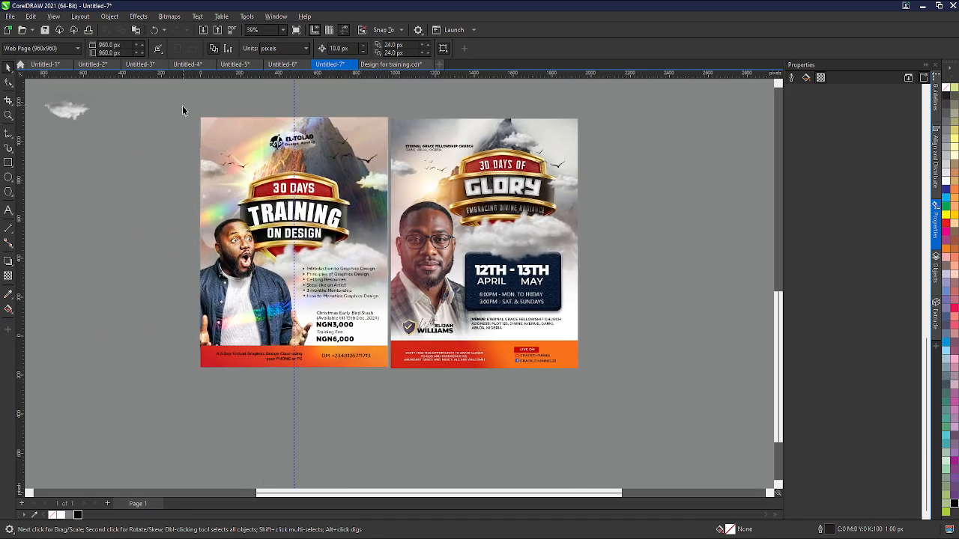
mouse_move(182, 111)
mouse_down()
mouse_move(395, 360)
mouse_move(400, 388)
mouse_move(168, 338)
mouse_up()
click(375, 390)
scroll(376, 385, up, 1)
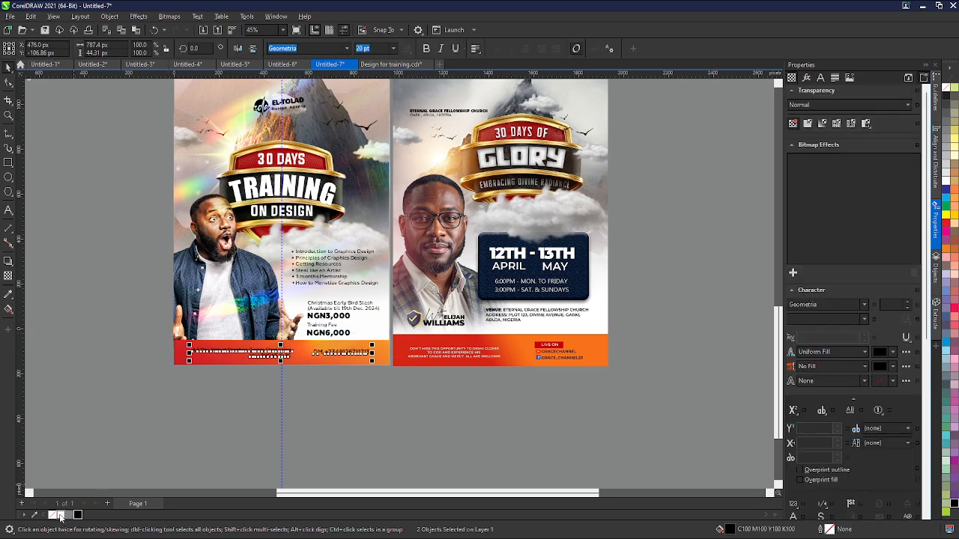
click(336, 416)
- Select all objects of the training flyer and review the finished layout
scroll(337, 416, down, 1)
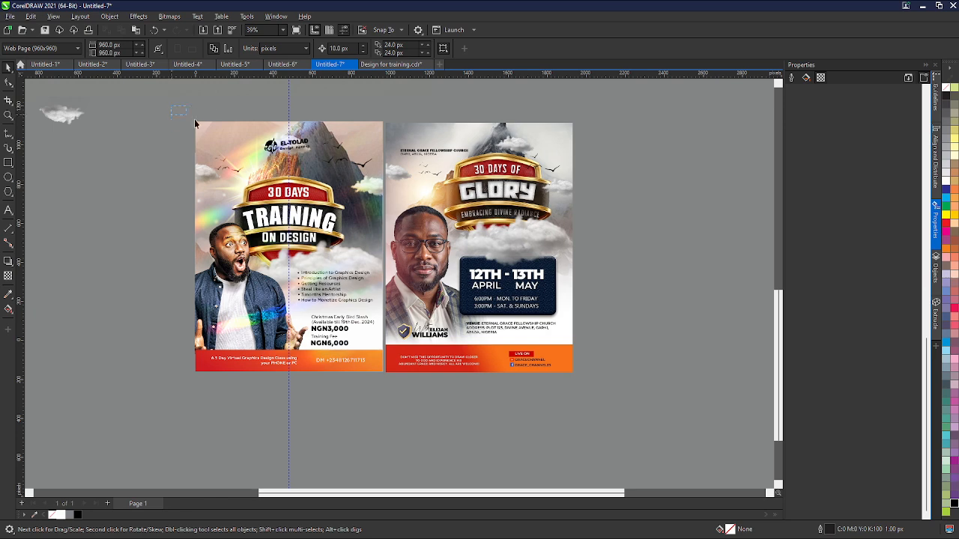
drag(194, 123, 391, 395)
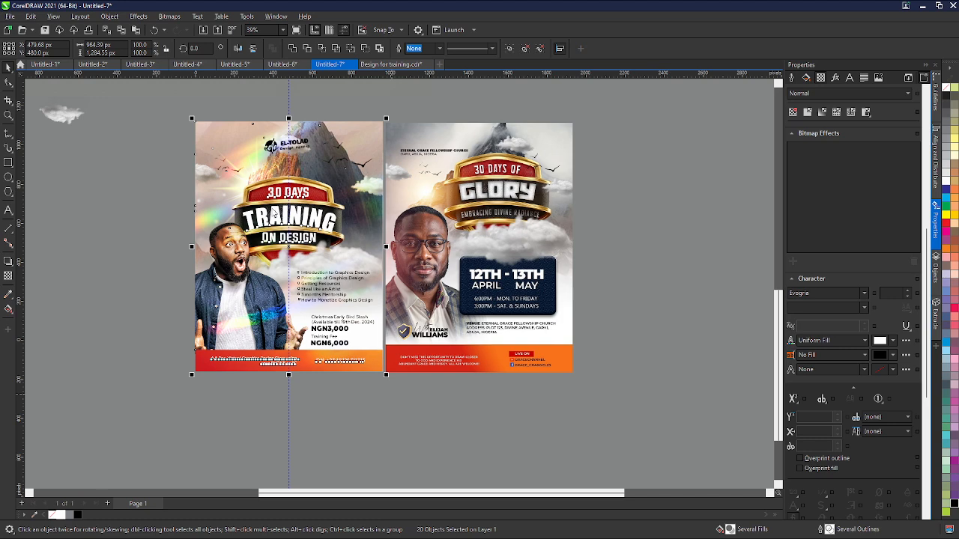
scroll(345, 387, down, 1)
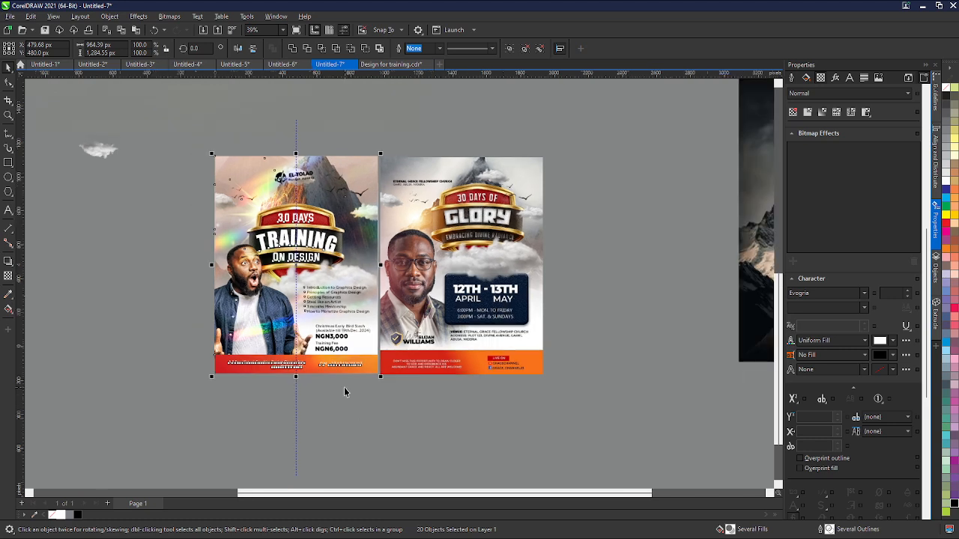
click(356, 427)
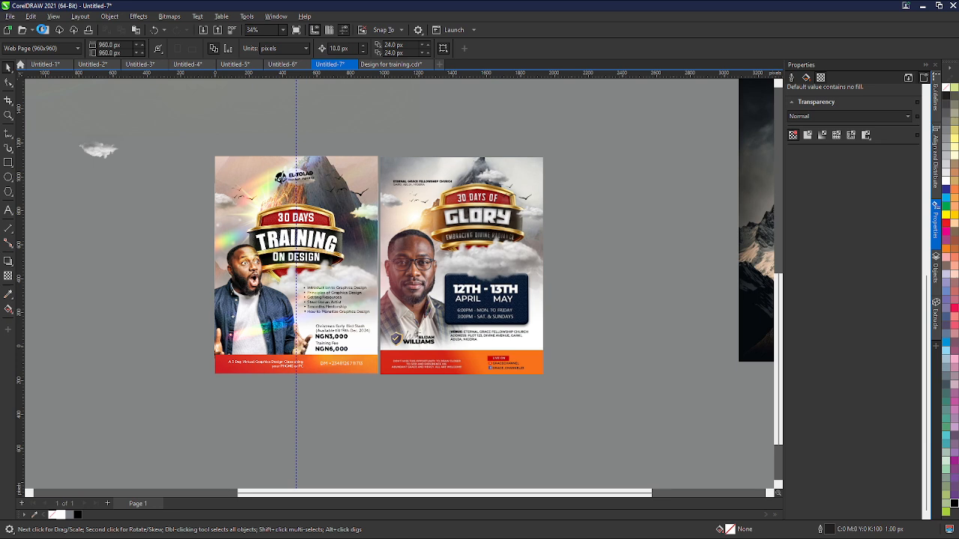
- Save the flyer document as training.cdr and close the Untitled-1 document
click(44, 30)
key(ctrl+s)
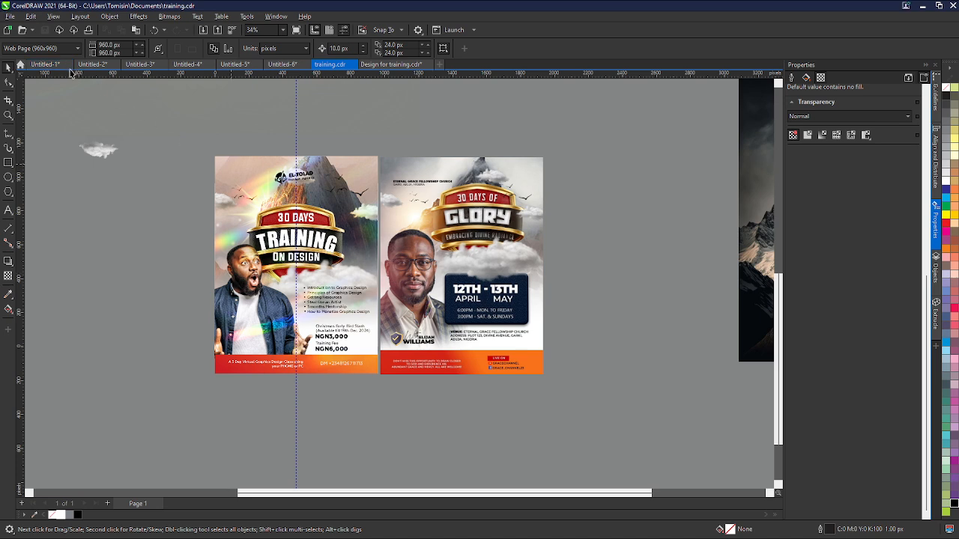
click(953, 7)
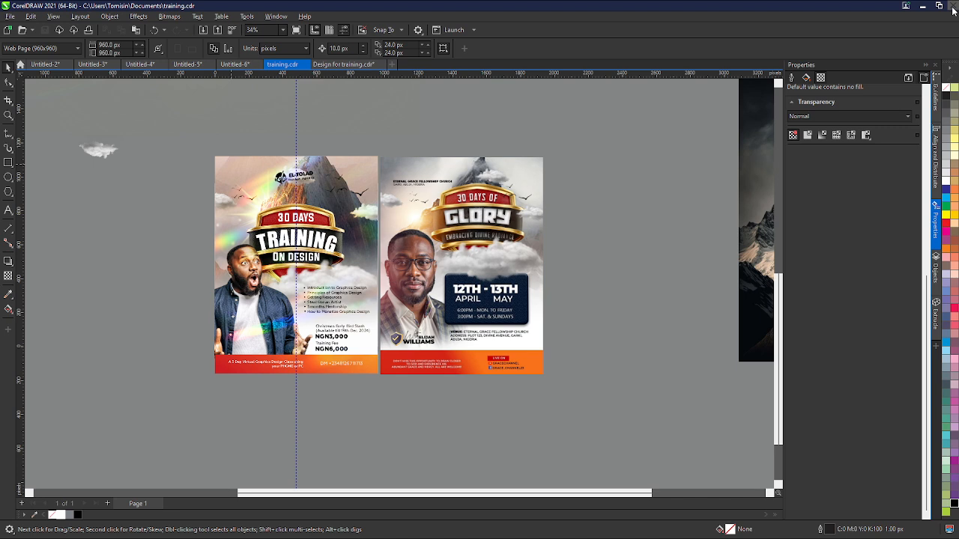